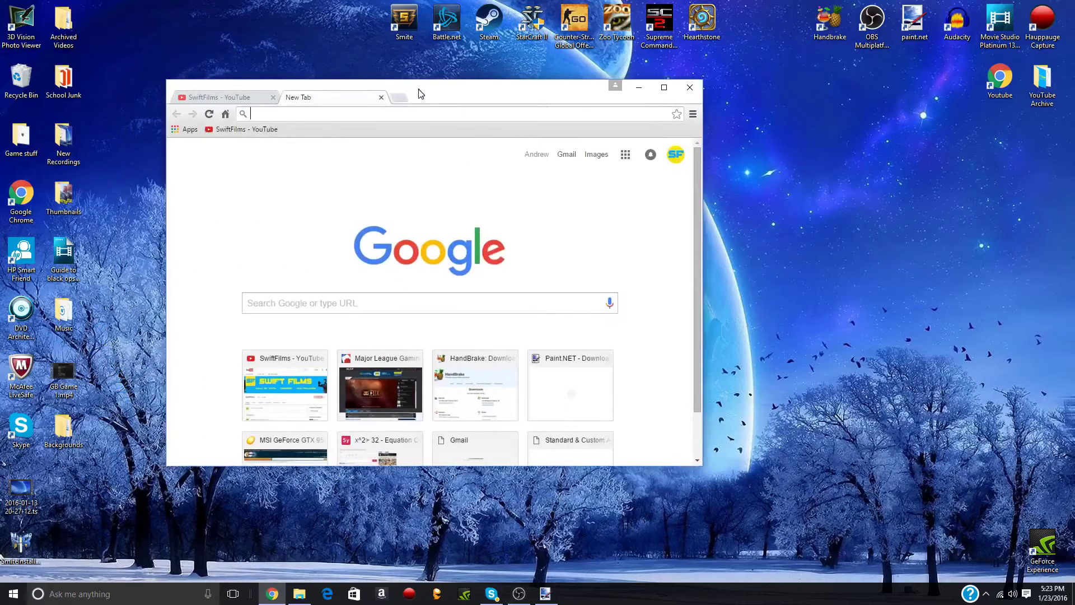
Center the Chrome window and go to the pasted getpaint.net download page.
{"action": "left_click_drag", "start_coordinate": [420, 91], "coordinate": [539, 128]}
{"action": "right_click", "coordinate": [420, 152]}
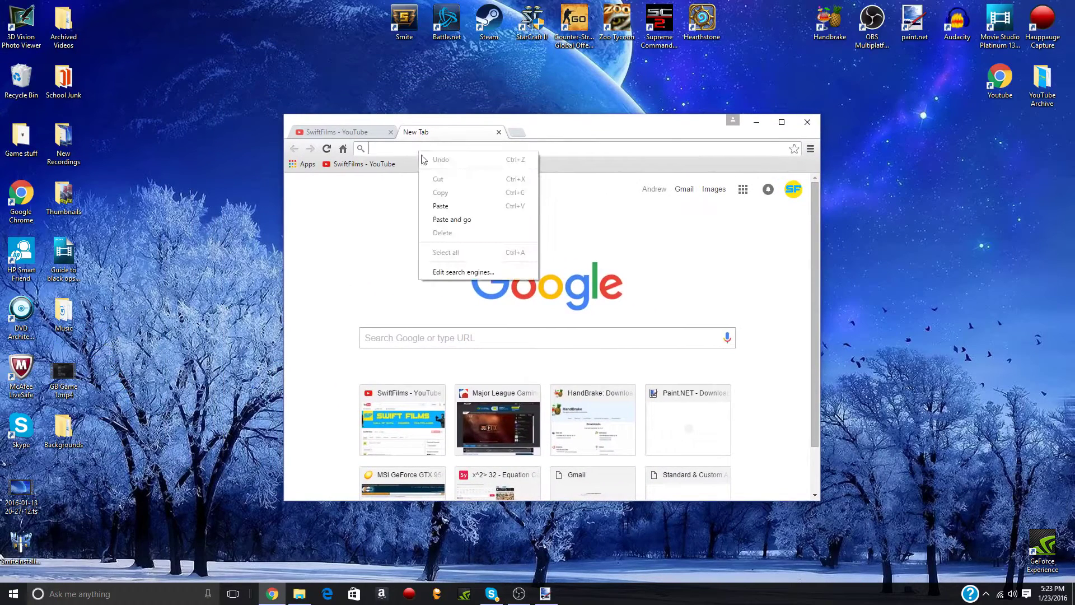
{"action": "left_click", "coordinate": [459, 220]}
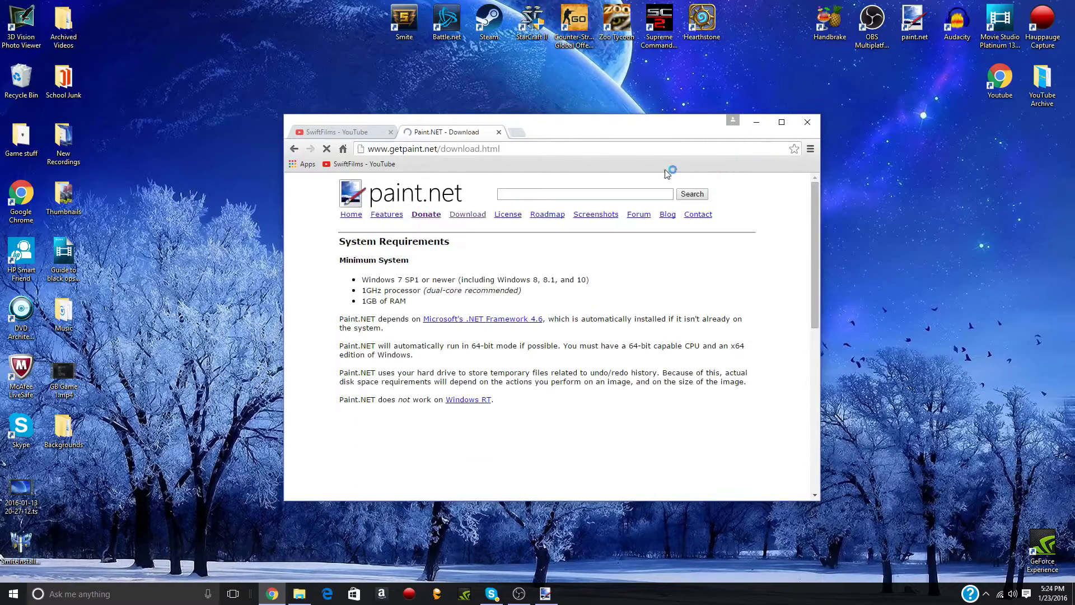
{"action": "scroll", "coordinate": [524, 273], "scroll_direction": "down", "scroll_amount": 2}
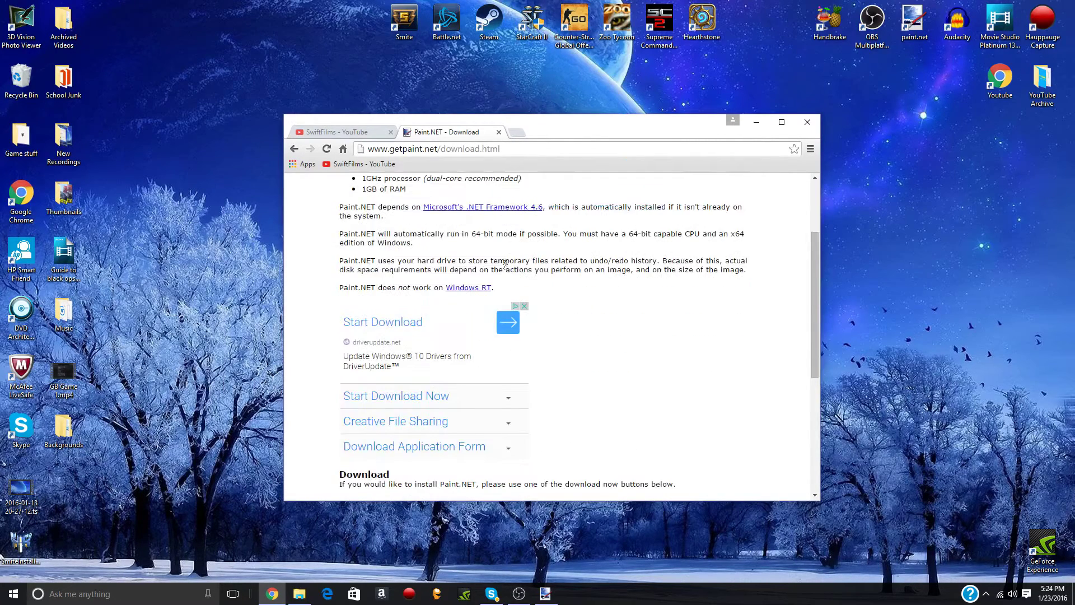
{"action": "scroll", "coordinate": [505, 268], "scroll_direction": "down", "scroll_amount": 3}
{"action": "scroll", "coordinate": [461, 290], "scroll_direction": "up", "scroll_amount": 5}
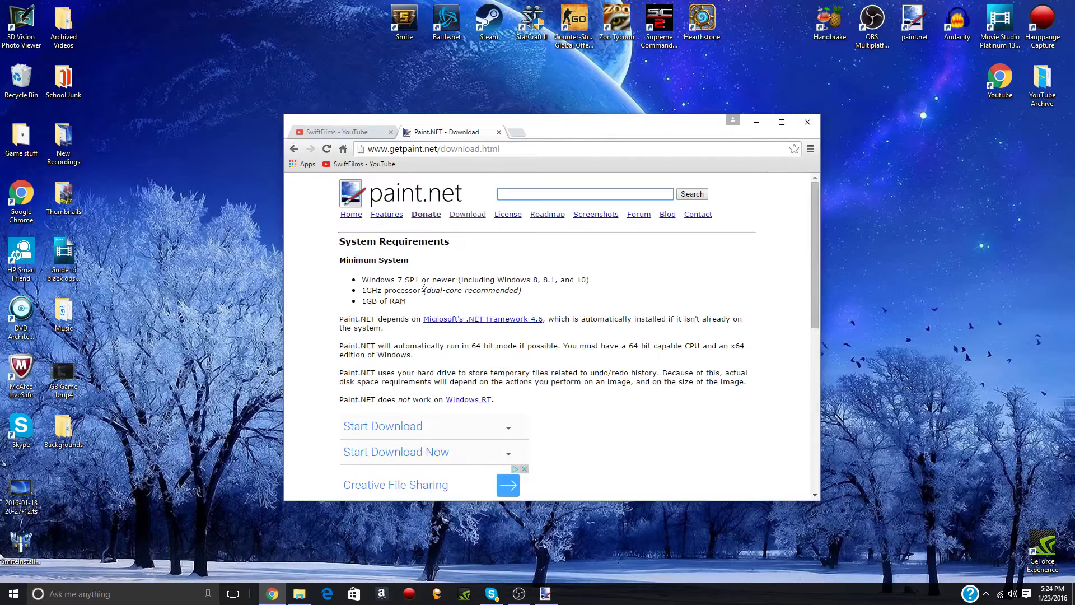
{"action": "scroll", "coordinate": [412, 303], "scroll_direction": "down", "scroll_amount": 2}
{"action": "scroll", "coordinate": [413, 302], "scroll_direction": "down", "scroll_amount": 2}
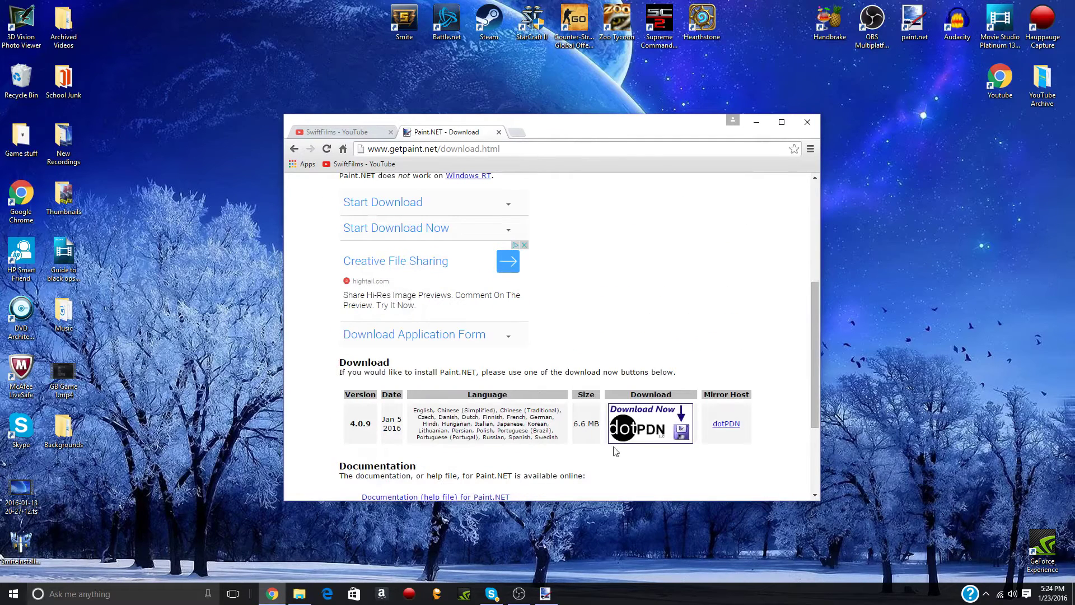
On the dotPDN page, start the paint.net 4.0.9 installer download, then cancel it.
{"action": "left_click", "coordinate": [655, 431]}
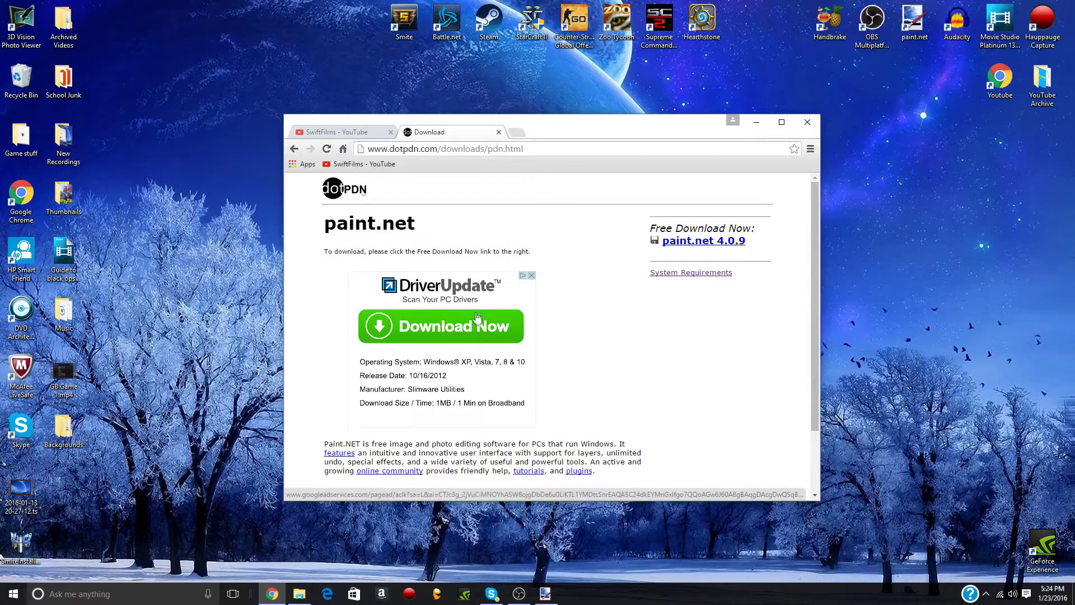
{"action": "left_click", "coordinate": [704, 242]}
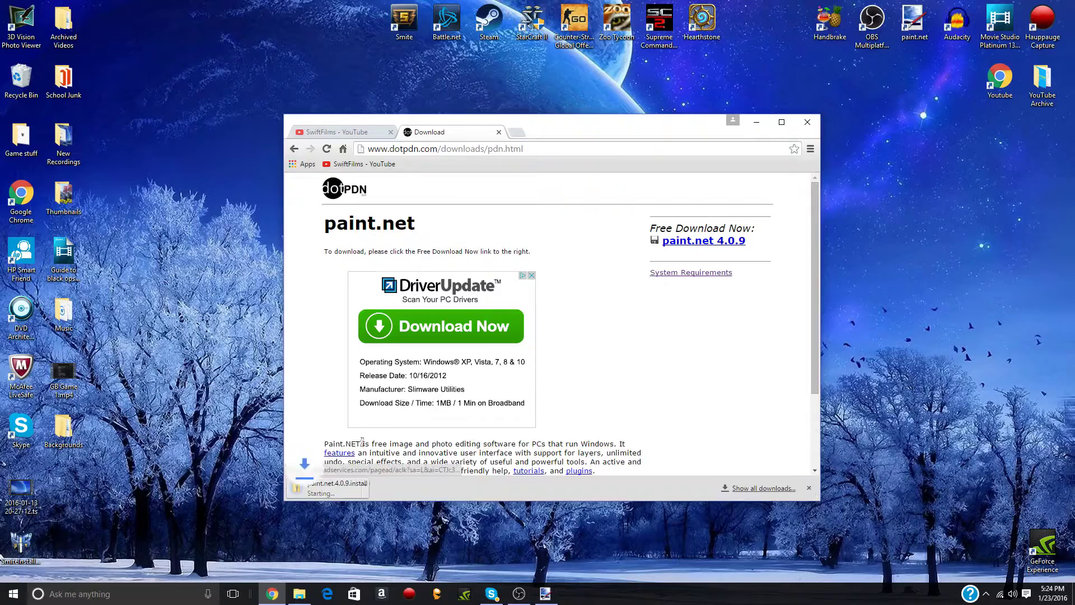
{"action": "right_click", "coordinate": [344, 485]}
{"action": "left_click", "coordinate": [357, 564]}
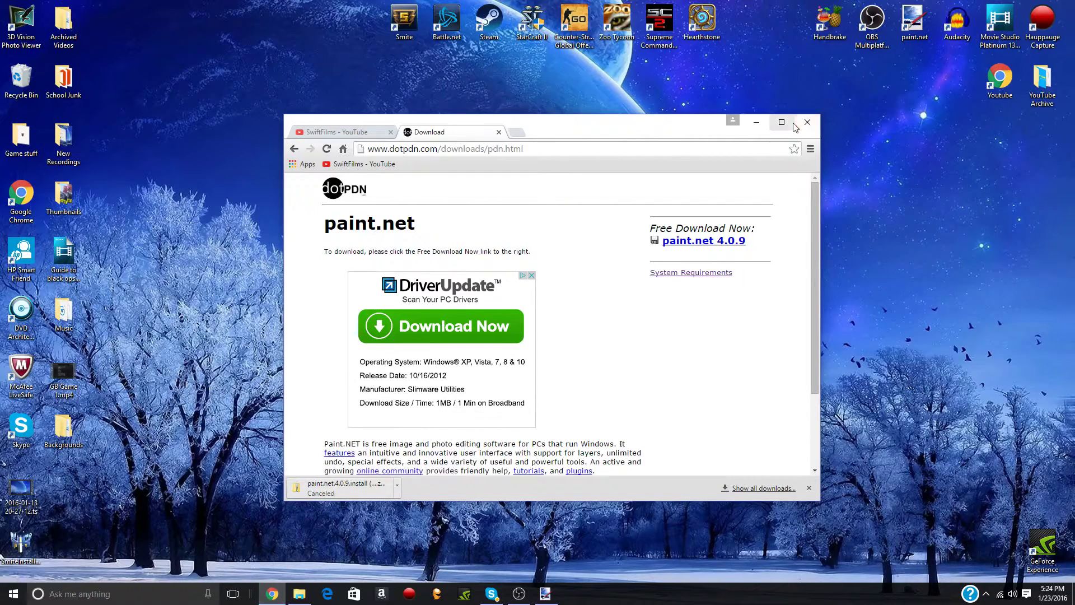
Minimize Chrome and launch paint.net from its desktop shortcut.
{"action": "left_click", "coordinate": [757, 122]}
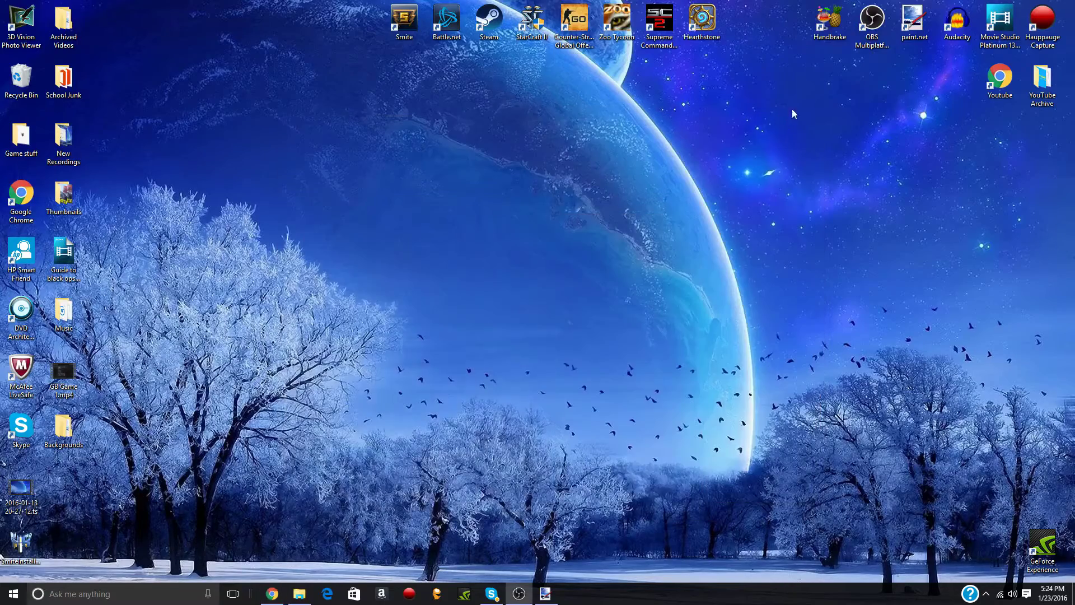
{"action": "left_click", "coordinate": [909, 36]}
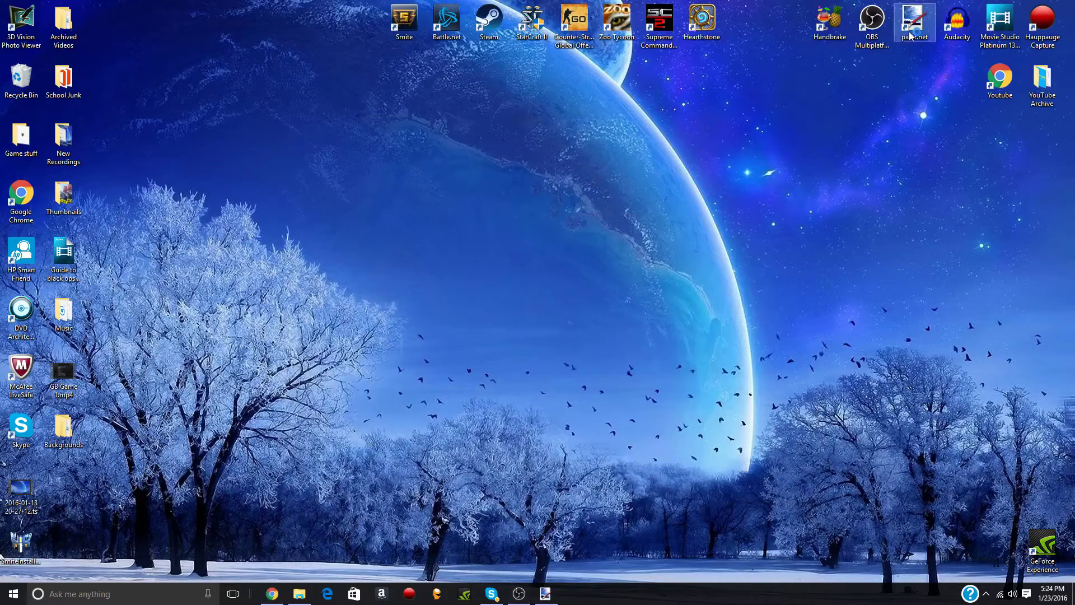
{"action": "double_click", "coordinate": [910, 25]}
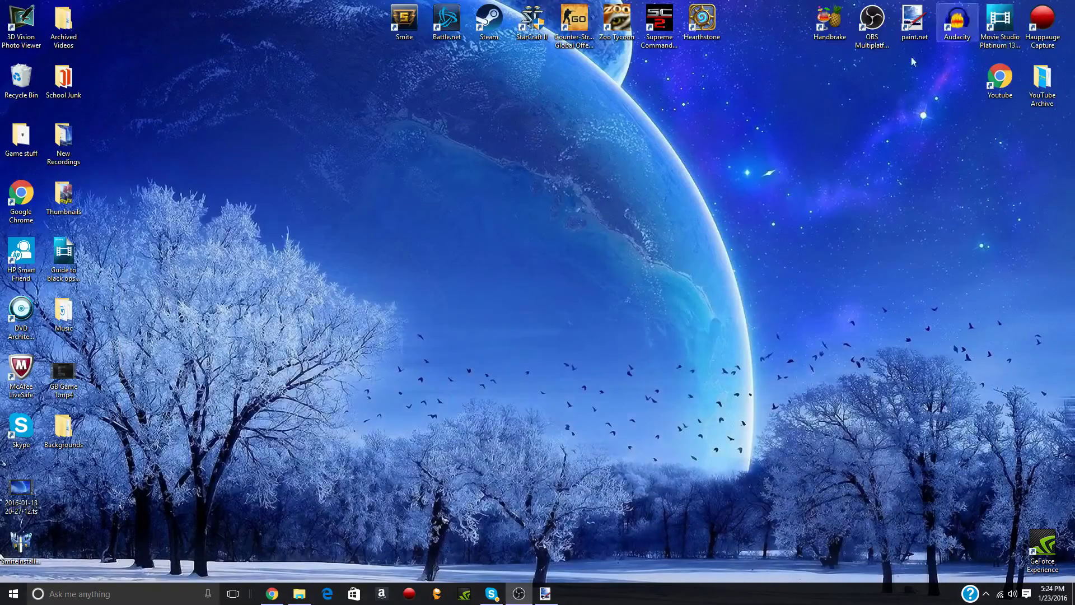
Launch Microsoft Paint by searching 'paint' in Windows search.
{"action": "left_click", "coordinate": [109, 595]}
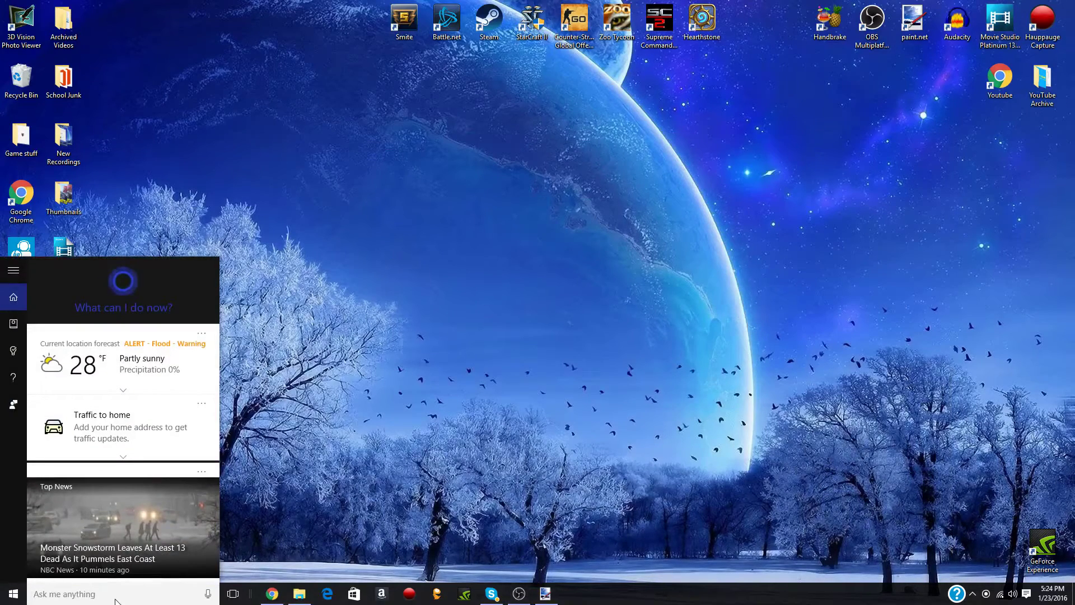
{"action": "type", "text": "paint"}
{"action": "key", "text": "Return"}
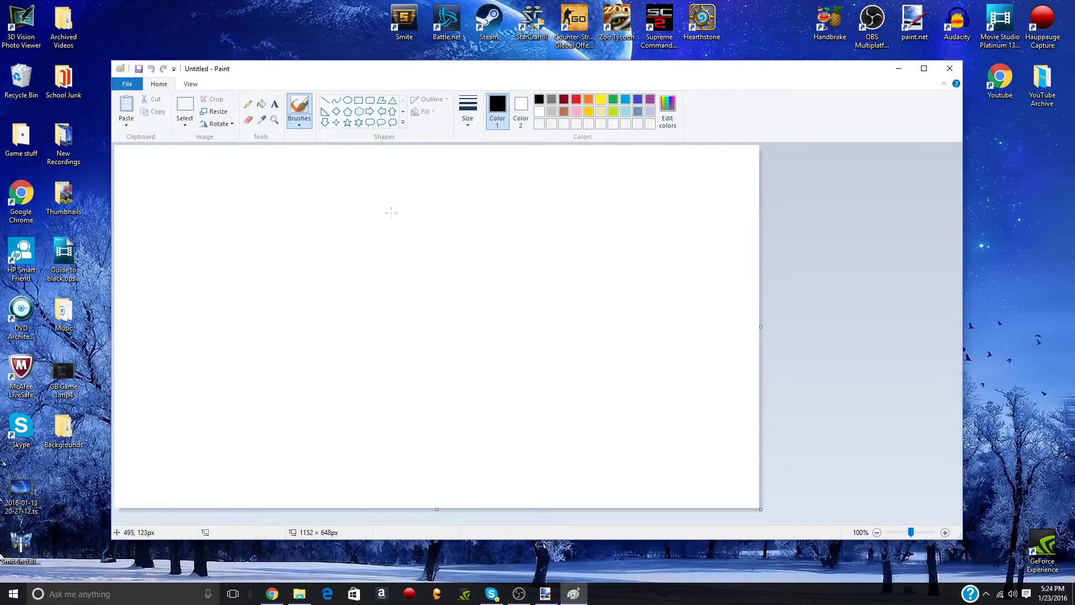
{"action": "left_click", "coordinate": [946, 72]}
{"action": "left_click", "coordinate": [271, 593]}
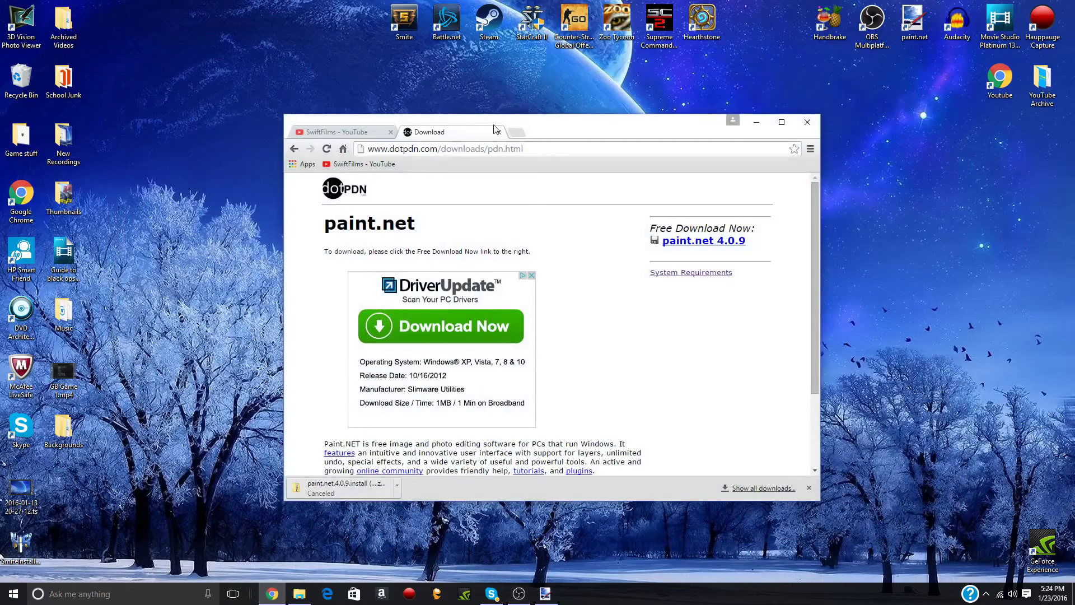
{"action": "left_click", "coordinate": [515, 133]}
{"action": "type", "text": "photos"}
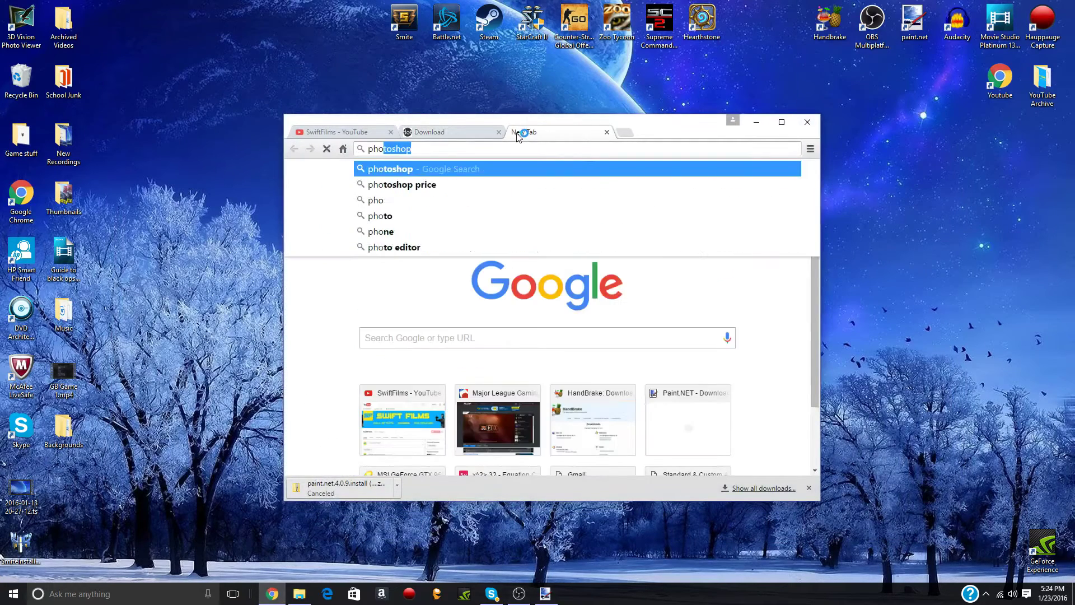
{"action": "type", "text": "hop"}
{"action": "key", "text": "Return"}
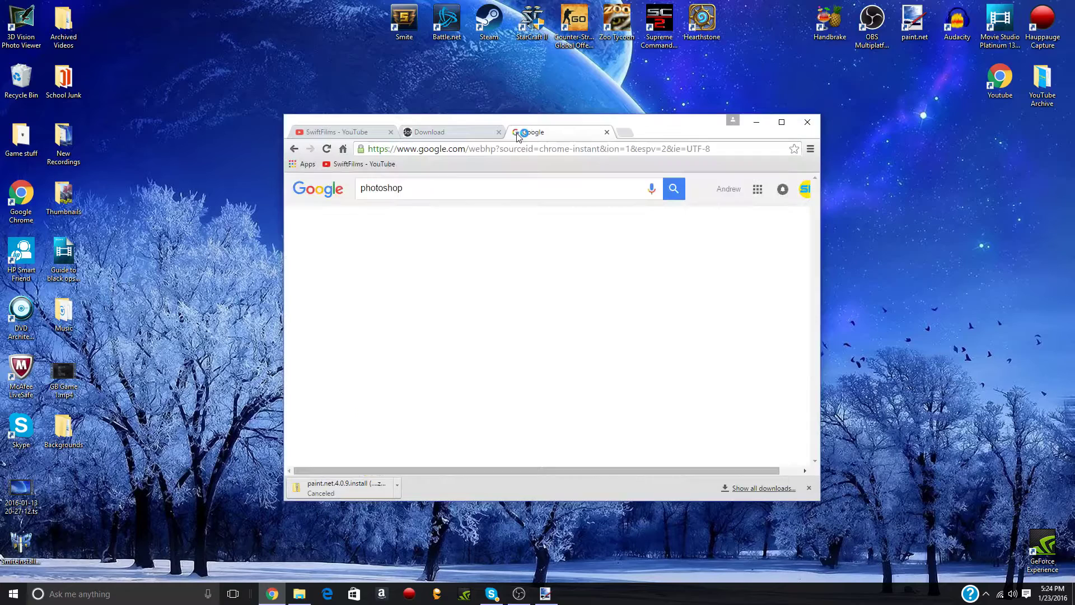
{"action": "left_click", "coordinate": [441, 189]}
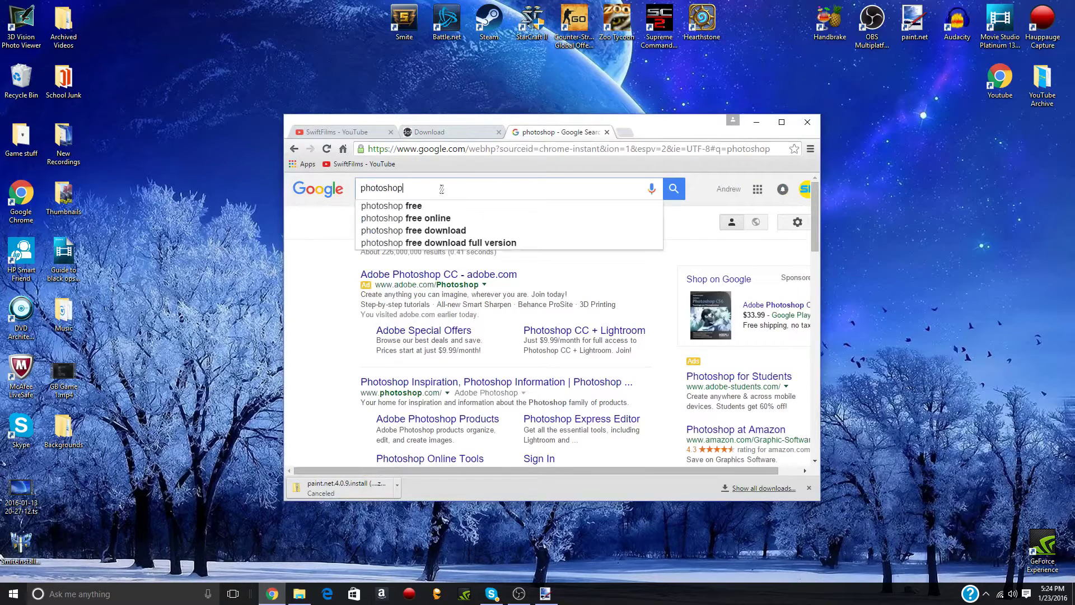
{"action": "type", "text": "price"}
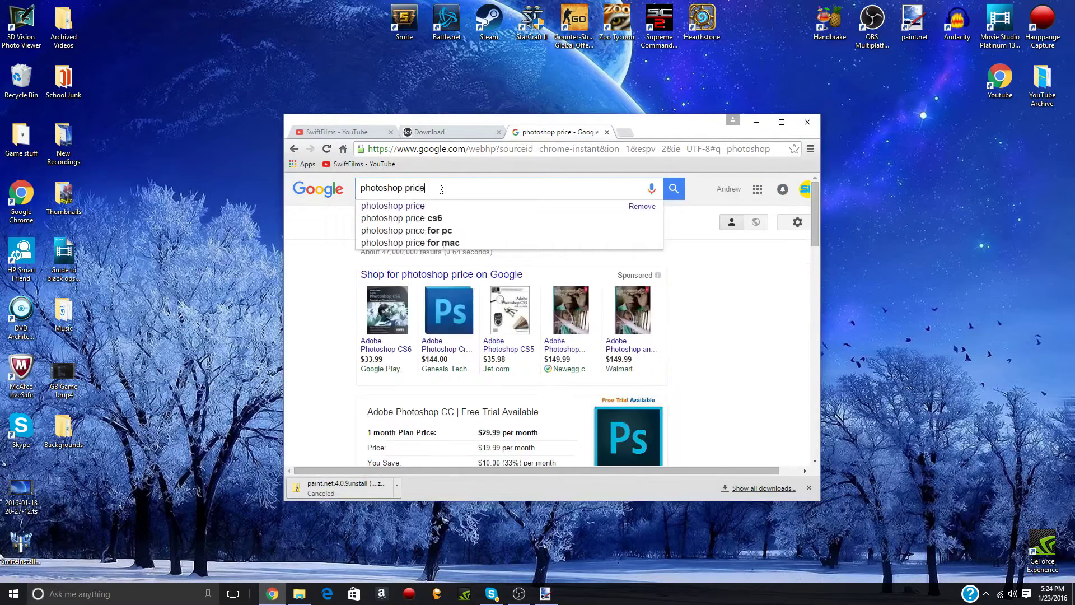
{"action": "scroll", "coordinate": [458, 224], "scroll_direction": "down", "scroll_amount": 3}
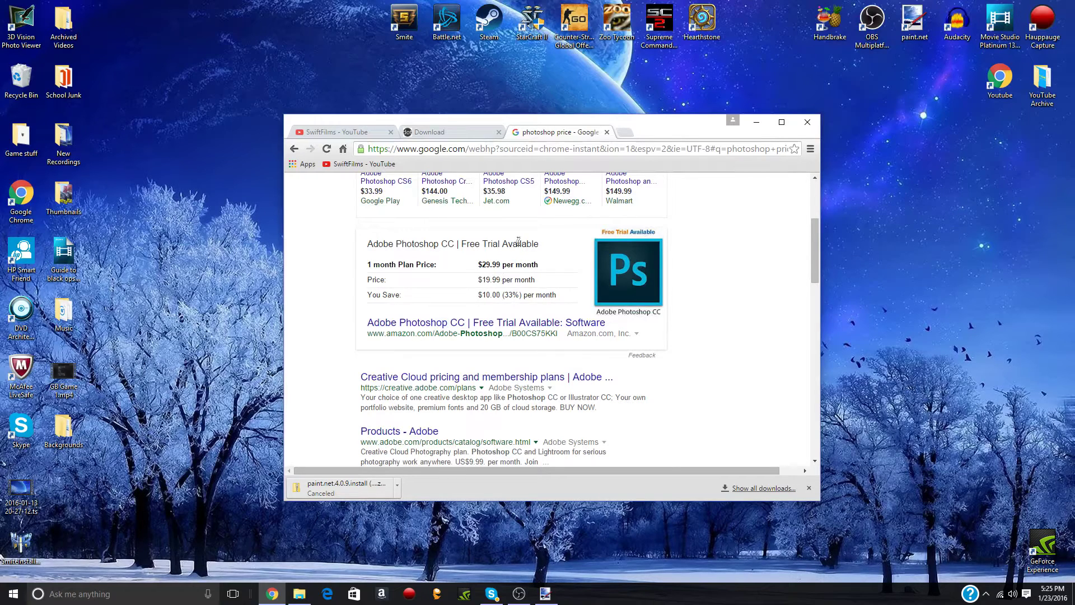
{"action": "left_click", "coordinate": [606, 131]}
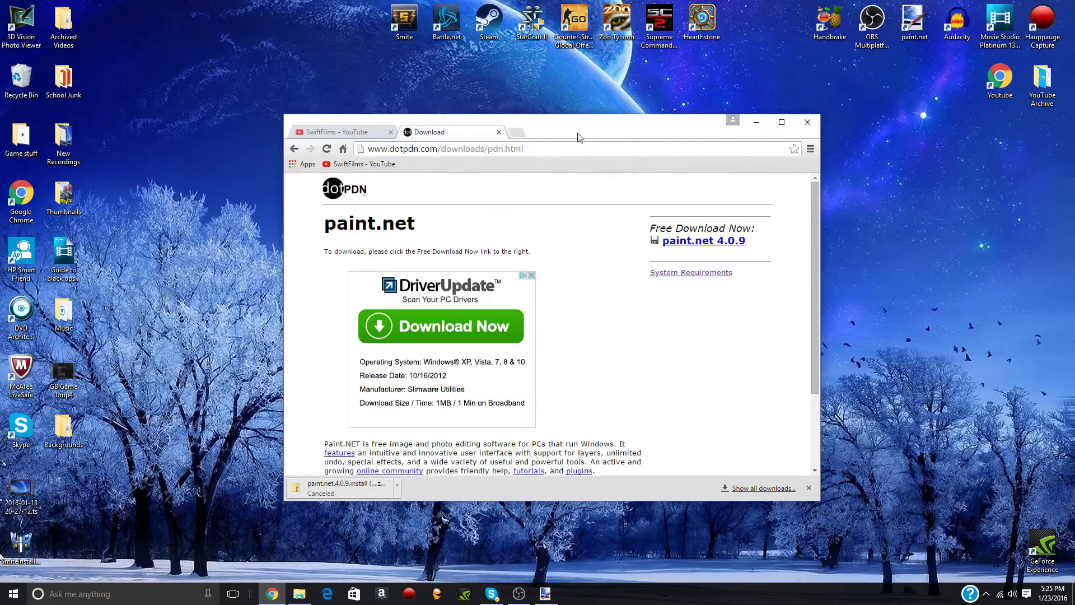
Minimize Chrome, launch paint.net with a blank image, then bring Chrome back.
{"action": "left_click", "coordinate": [756, 122]}
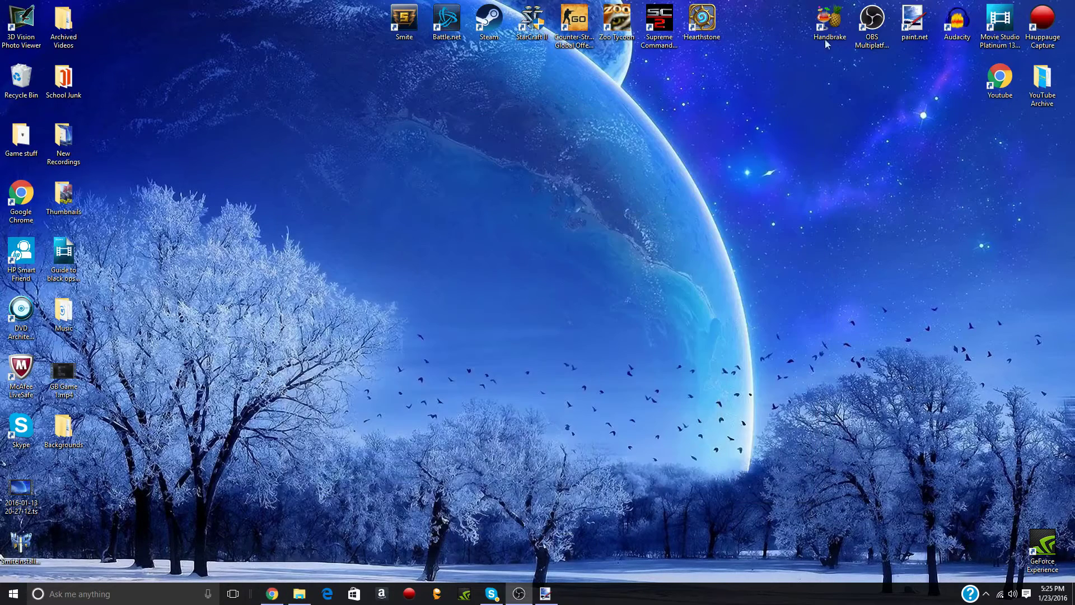
{"action": "double_click", "coordinate": [909, 27]}
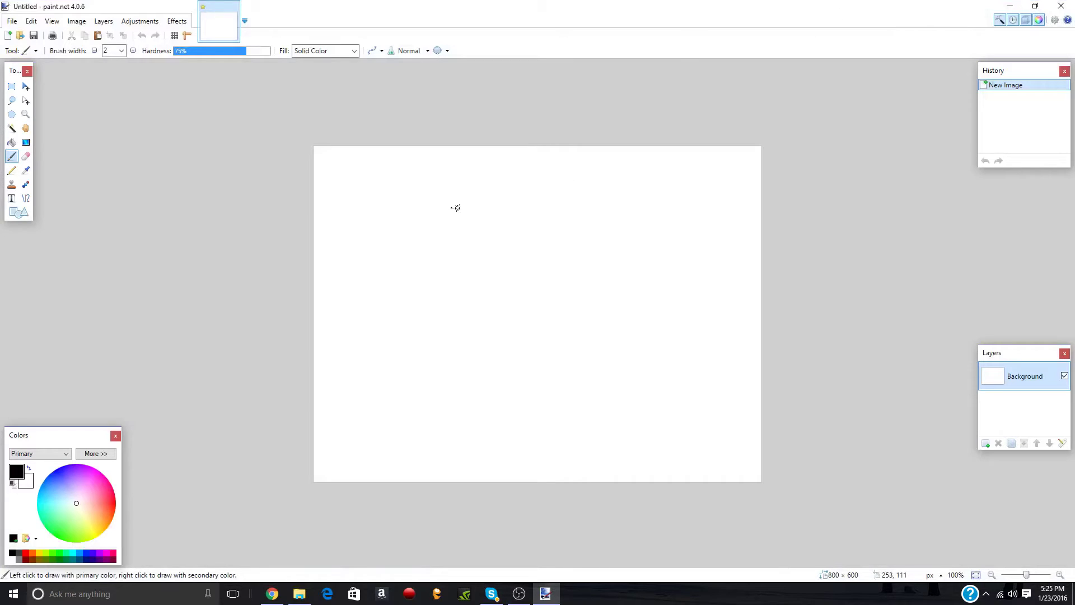
{"action": "left_click", "coordinate": [272, 594]}
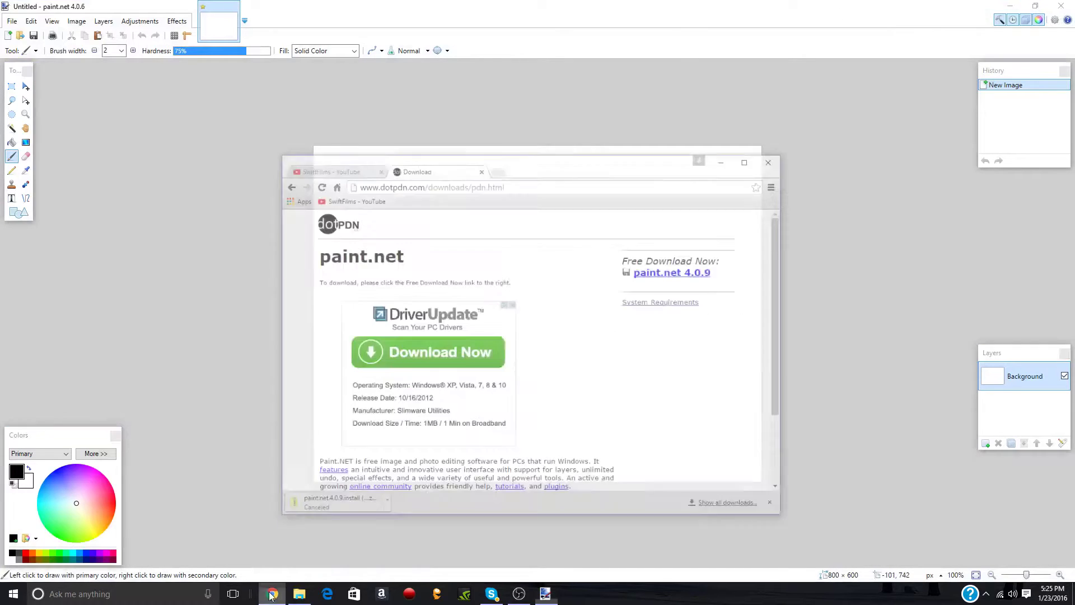
In a new tab, search Google and switch to image results for zombies.
{"action": "left_click", "coordinate": [517, 131]}
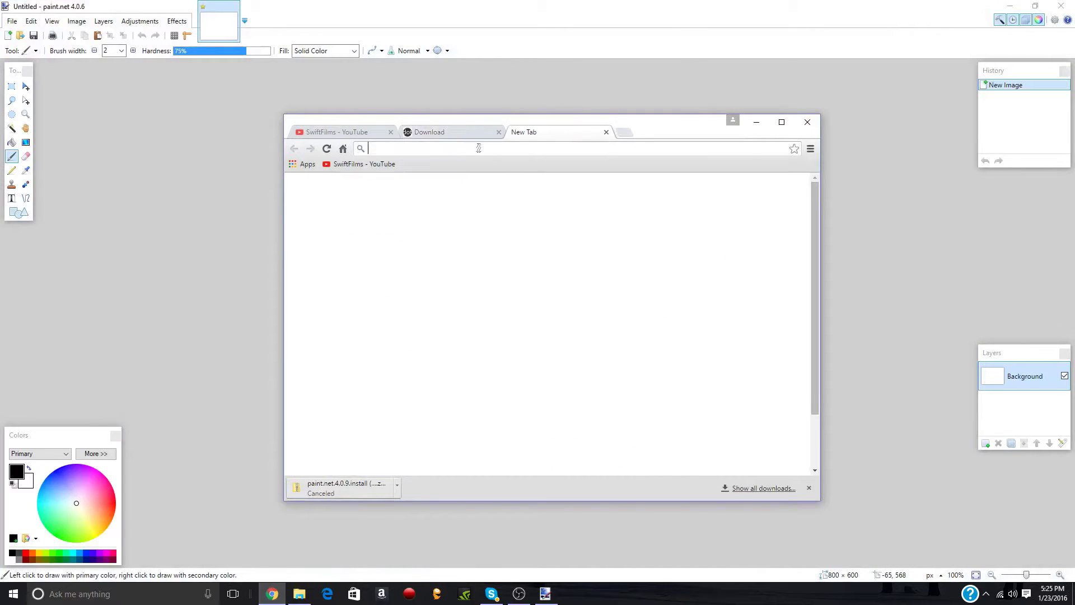
{"action": "left_click", "coordinate": [454, 341]}
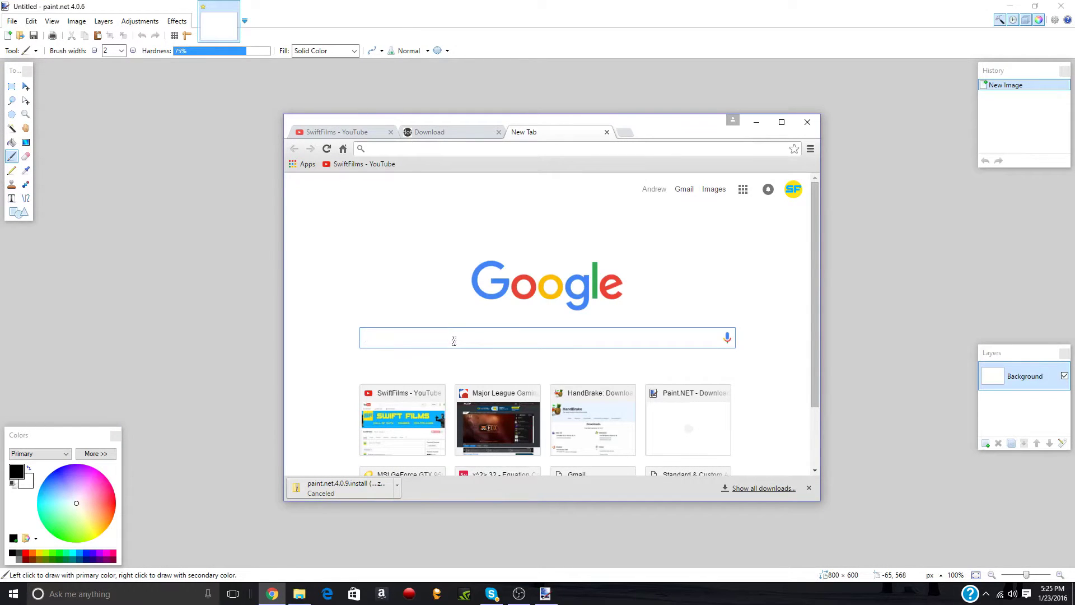
{"action": "type", "text": "combine"}
{"action": "key", "text": "Return"}
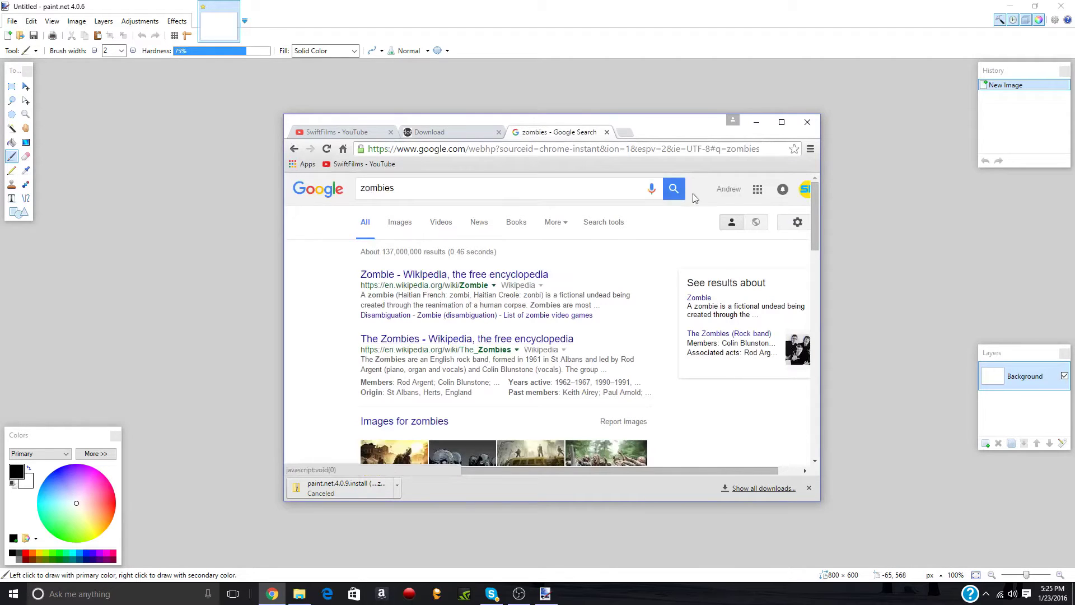
{"action": "left_click", "coordinate": [616, 230]}
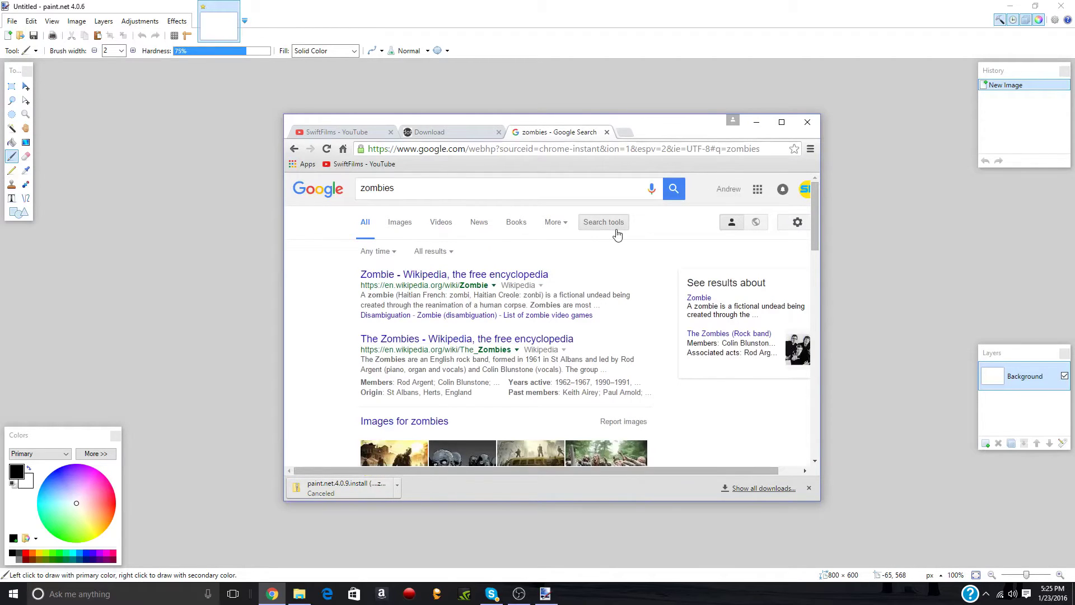
{"action": "left_click", "coordinate": [401, 226]}
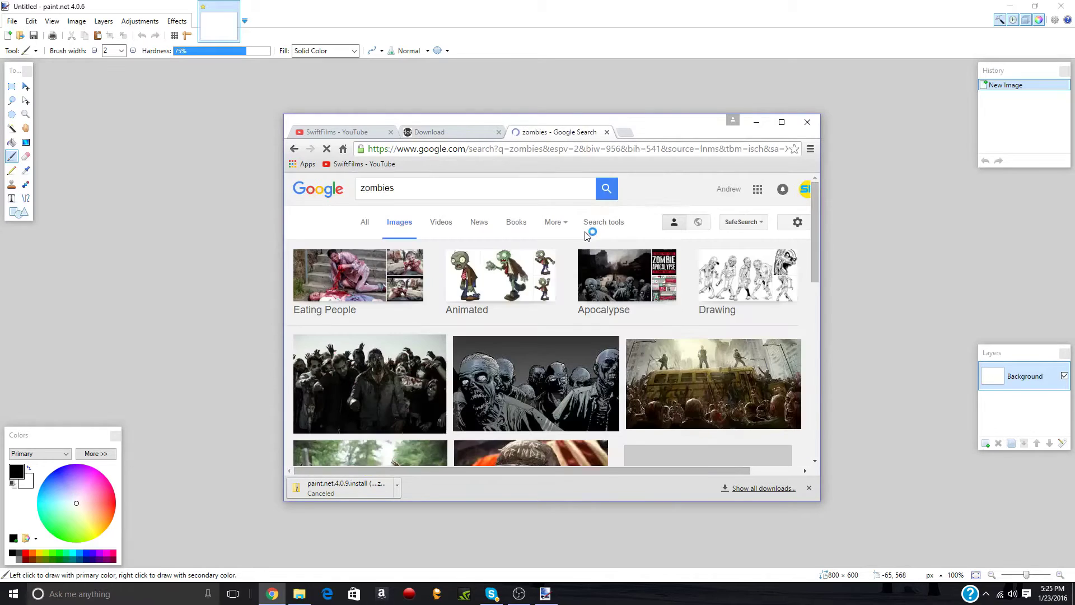
Filter the image results to an exact size of 1280×720.
{"action": "left_click", "coordinate": [608, 223]}
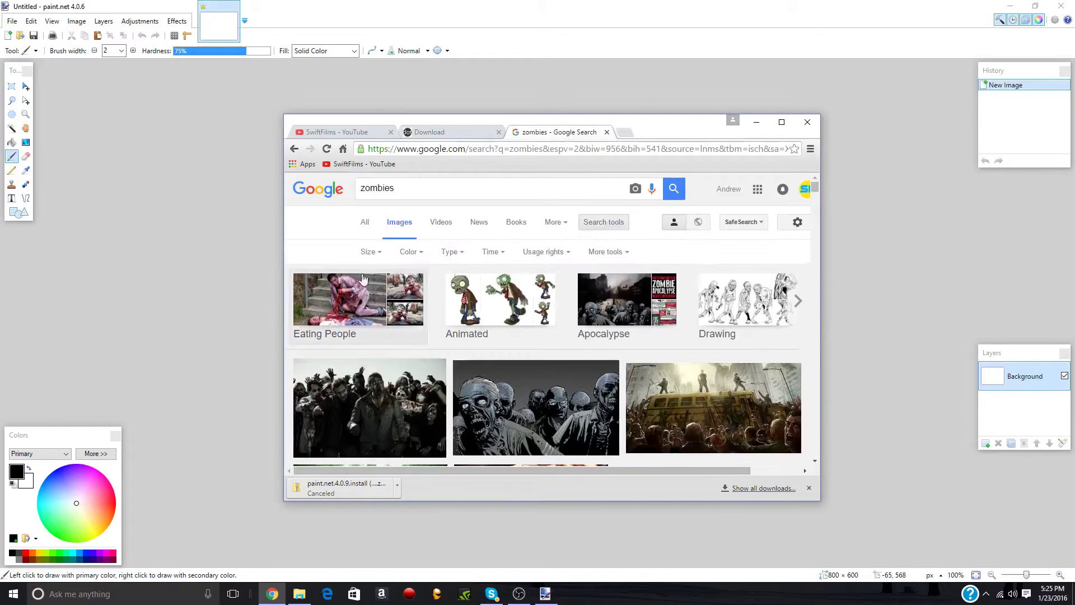
{"action": "left_click", "coordinate": [370, 253]}
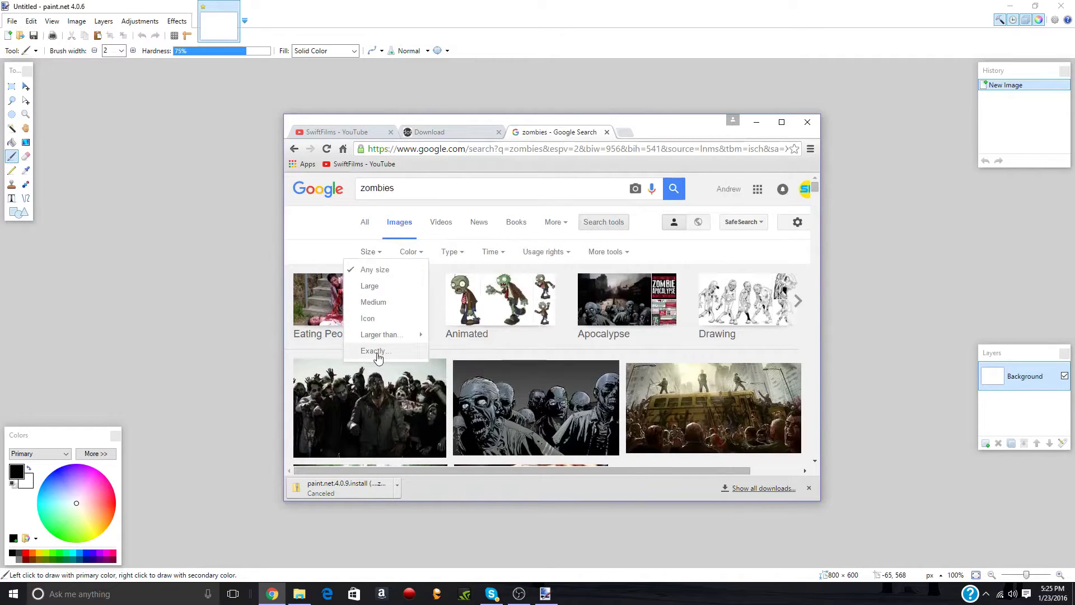
{"action": "left_click", "coordinate": [378, 353]}
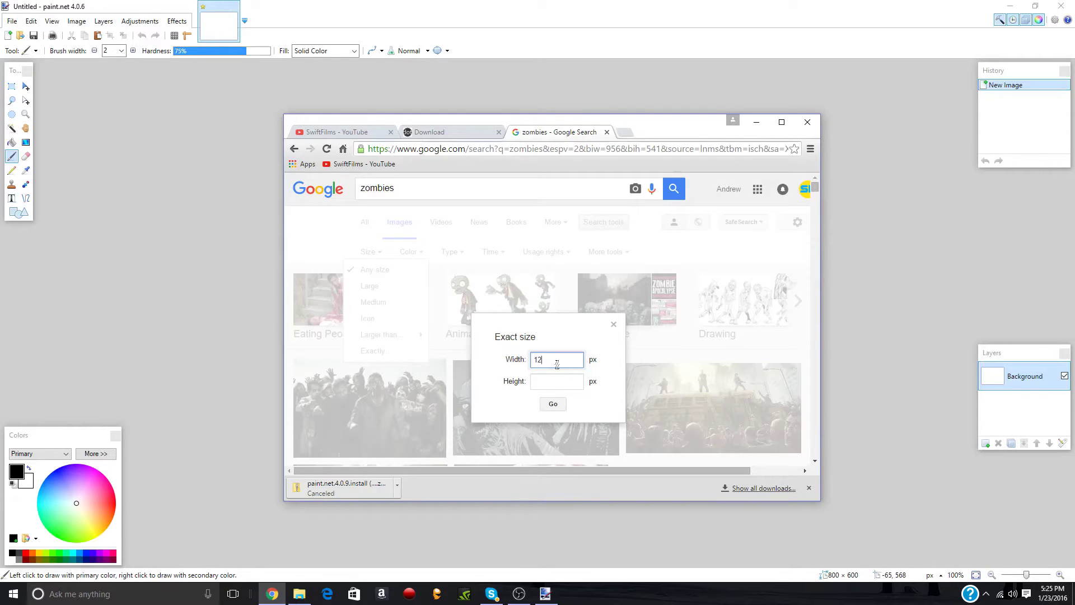
{"action": "type", "text": "1280"}
{"action": "left_click", "coordinate": [580, 385]}
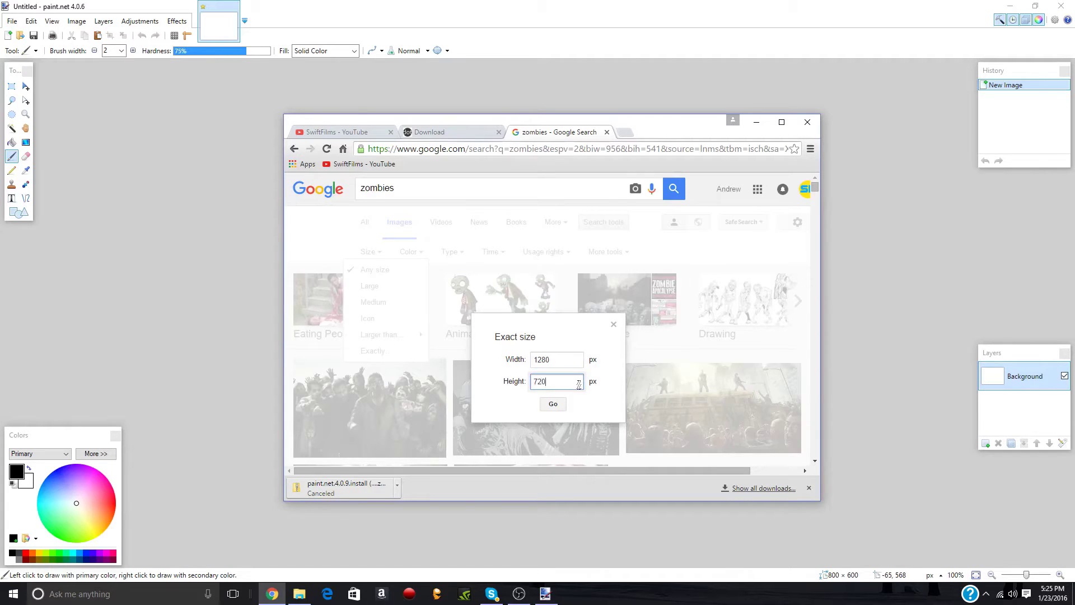
{"action": "key", "text": "Return"}
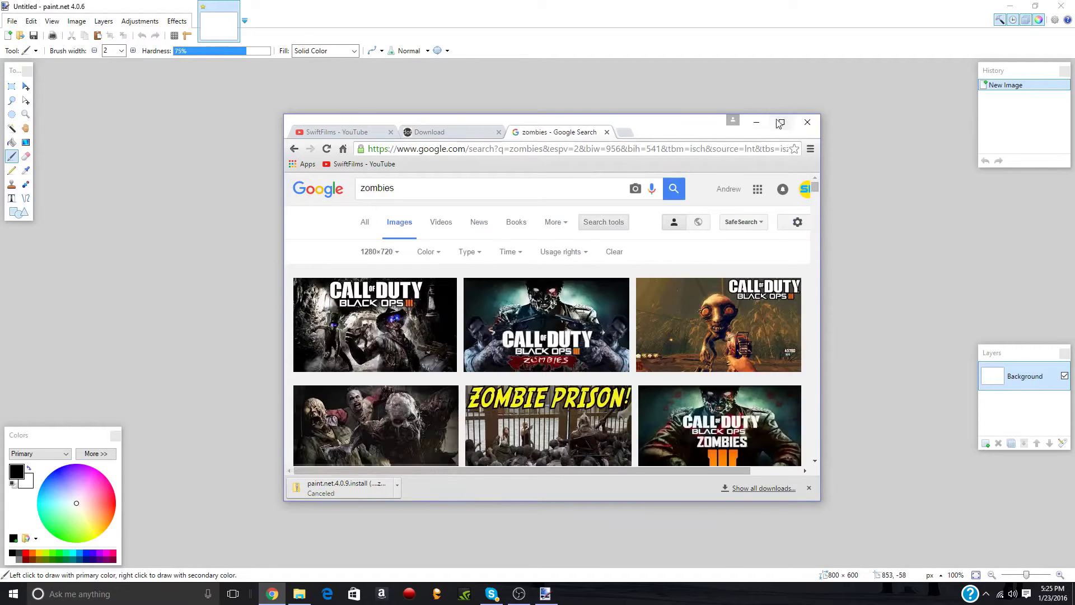
Maximize Chrome and preview the zombie bus image result.
{"action": "left_click", "coordinate": [781, 123]}
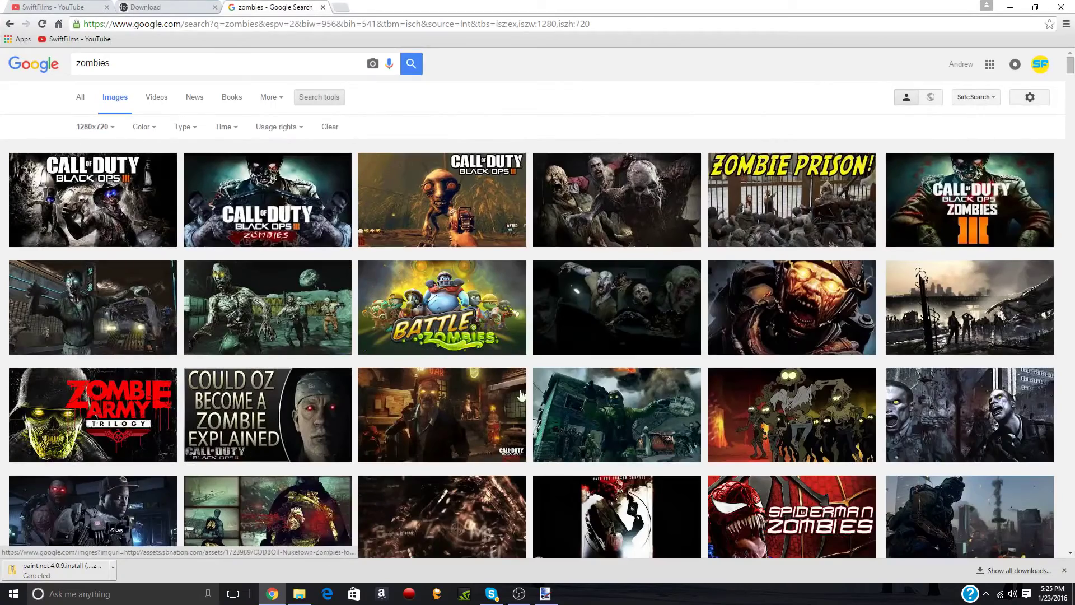
{"action": "scroll", "coordinate": [426, 415], "scroll_direction": "down", "scroll_amount": 5}
{"action": "scroll", "coordinate": [444, 394], "scroll_direction": "down", "scroll_amount": 4}
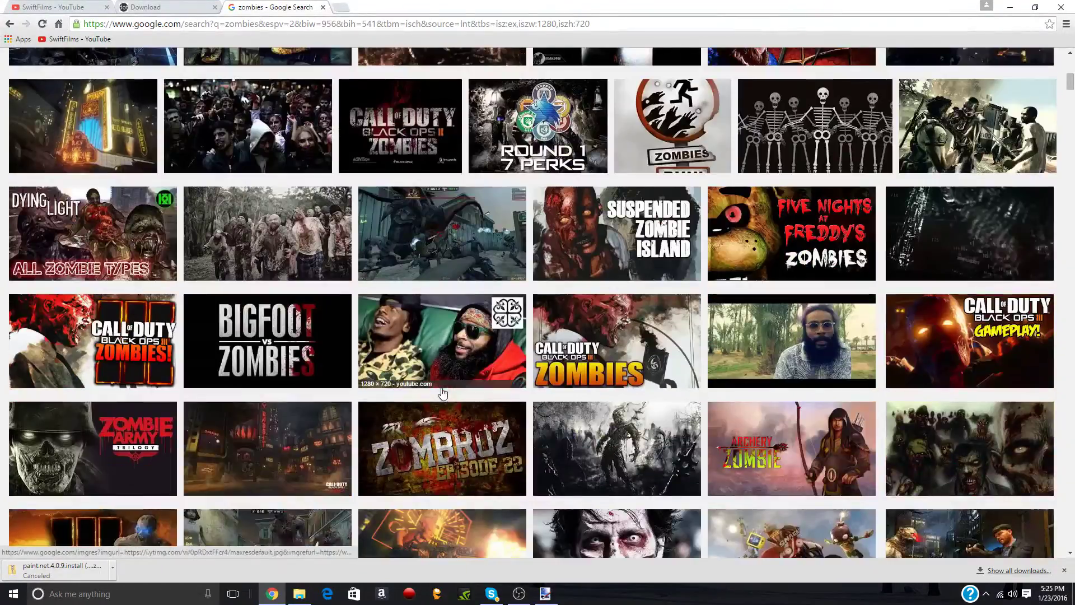
{"action": "scroll", "coordinate": [444, 394], "scroll_direction": "up", "scroll_amount": 9}
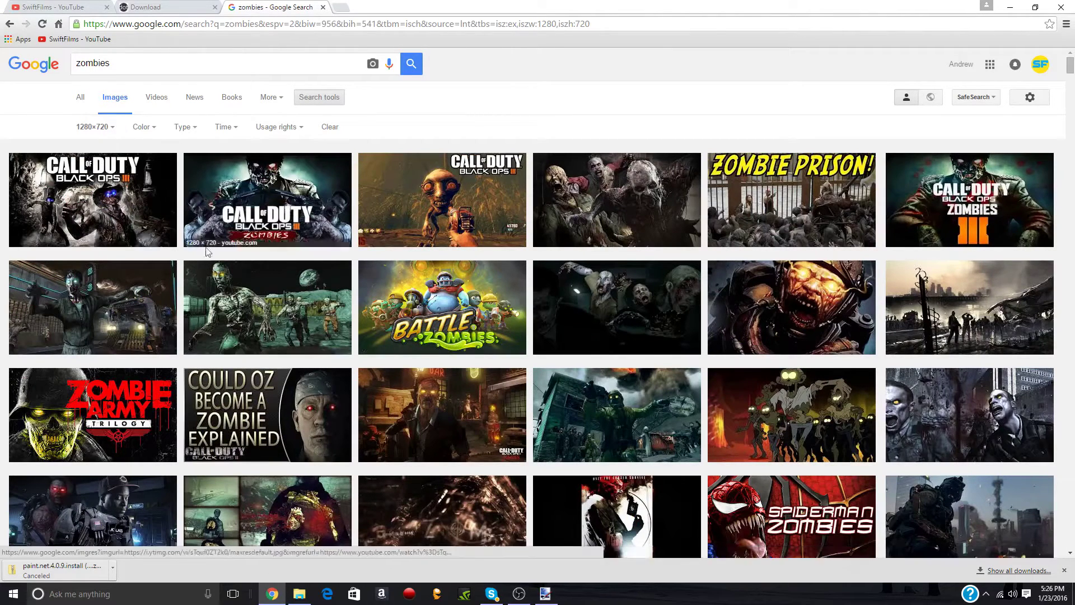
{"action": "left_click", "coordinate": [122, 303]}
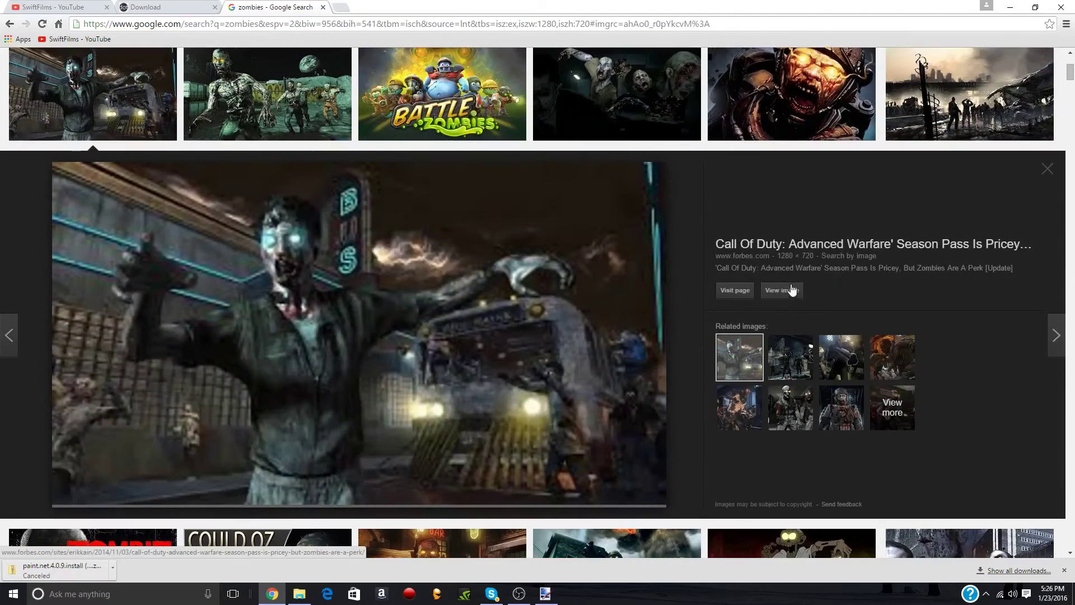
Open the full-size 1280×720 zombies.jpg and copy the image.
{"action": "left_click", "coordinate": [770, 291]}
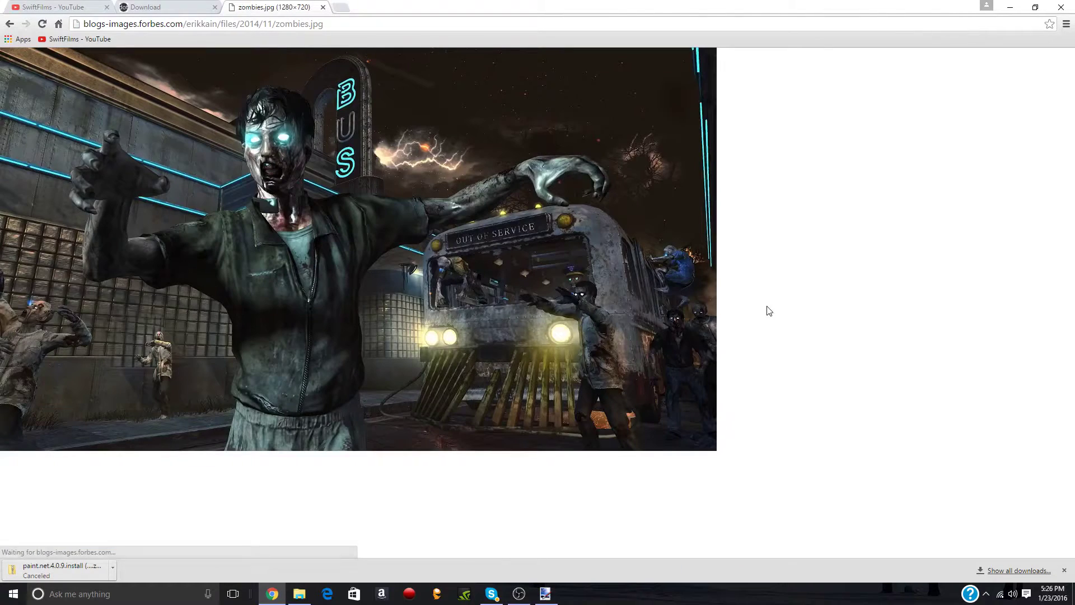
{"action": "right_click", "coordinate": [248, 290]}
{"action": "left_click", "coordinate": [280, 324]}
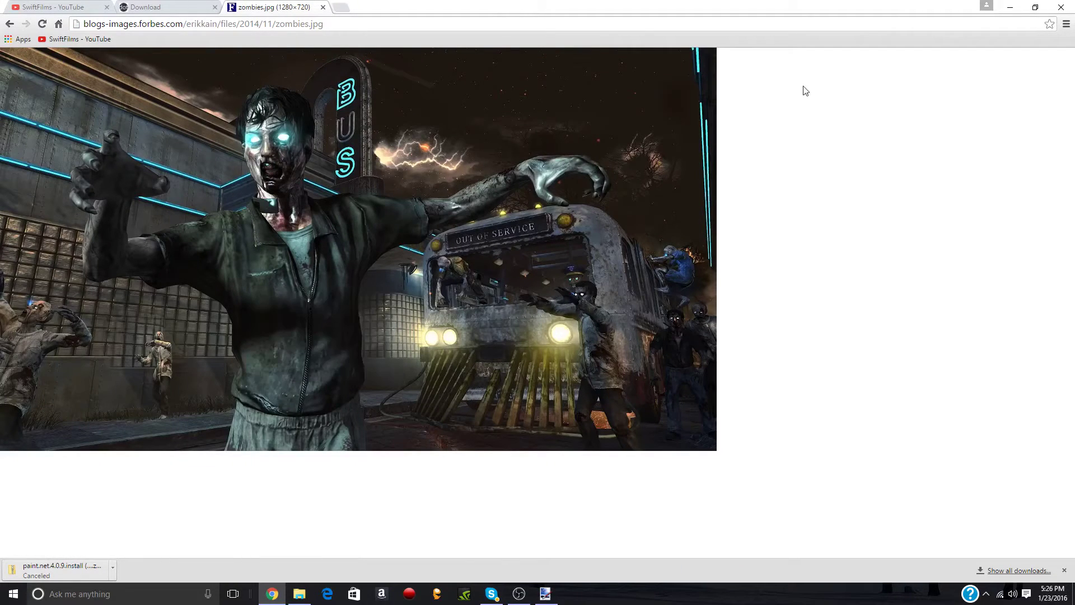
Paste the zombie bus picture into paint.net, expanding the canvas to 1280×720.
{"action": "left_click", "coordinate": [1011, 7]}
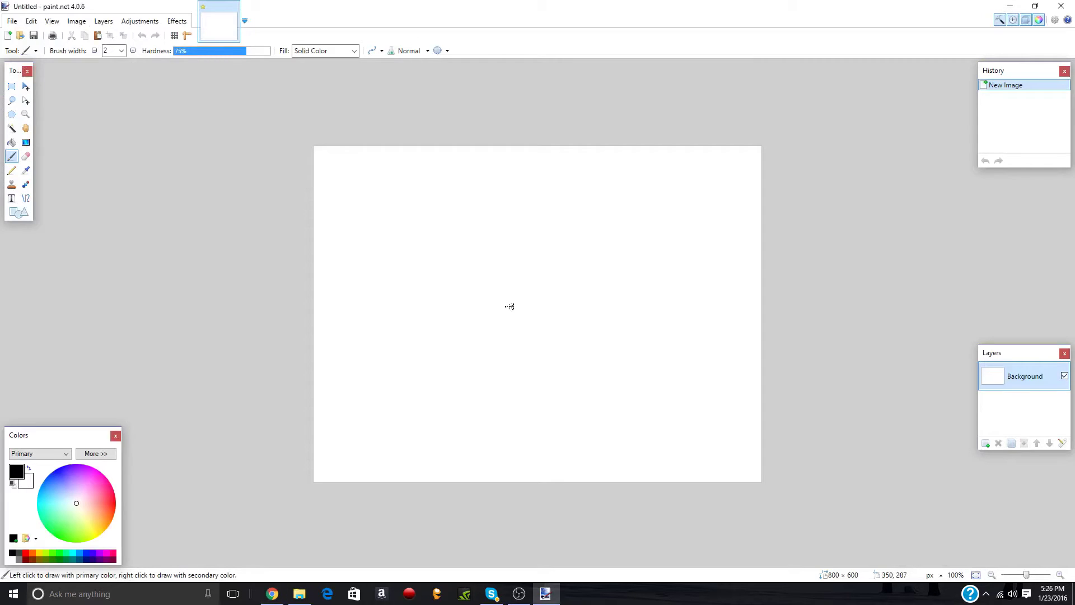
{"action": "key", "text": "ctrl+v"}
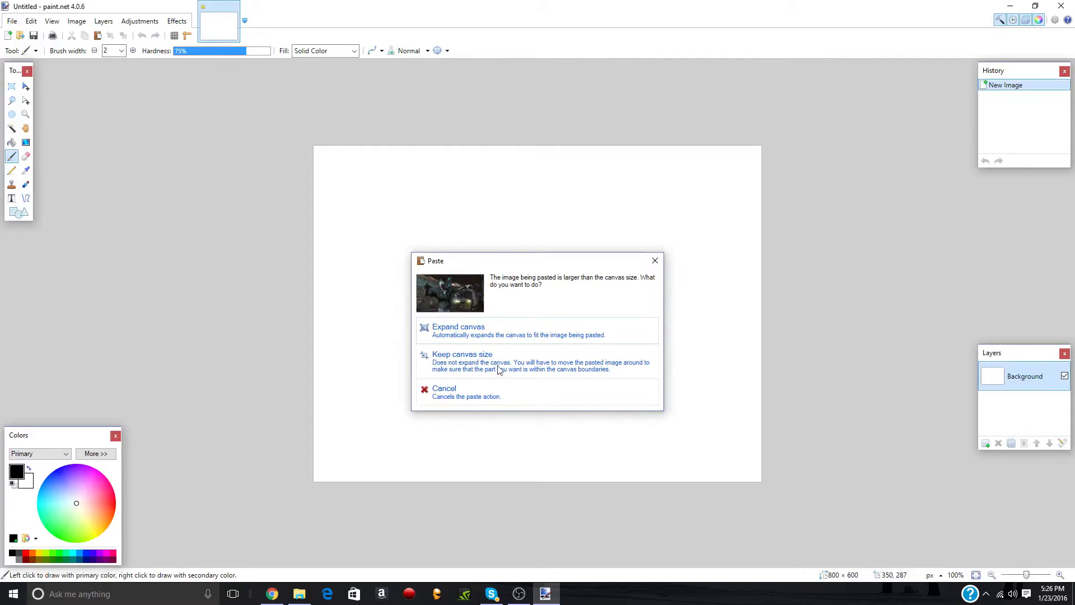
{"action": "left_click", "coordinate": [458, 327]}
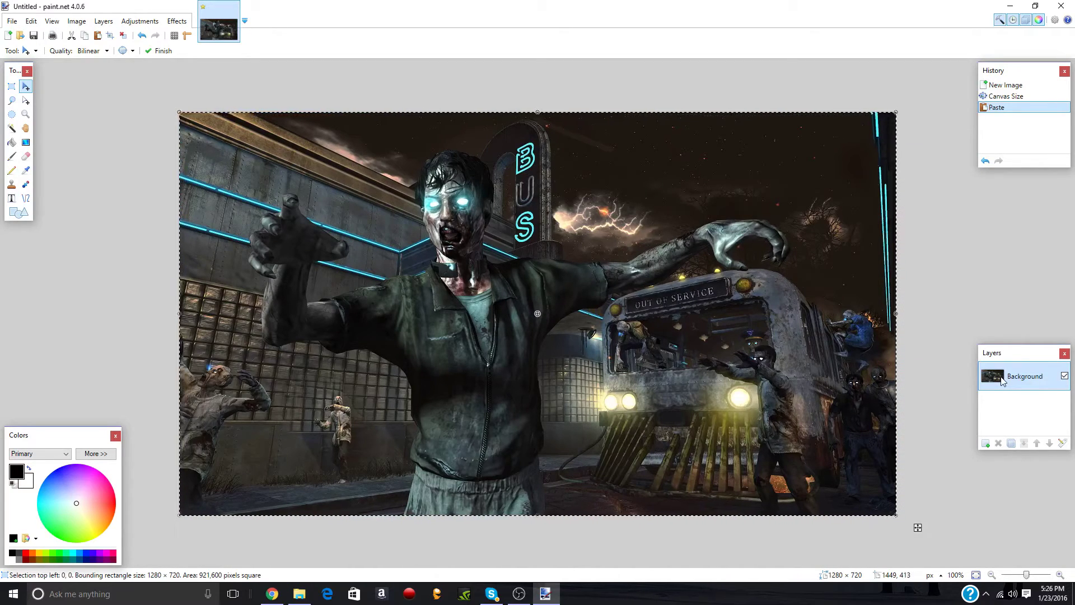
On a new layer, type 'Zombies' at size 72 right of the BUS sign.
{"action": "left_click", "coordinate": [986, 444]}
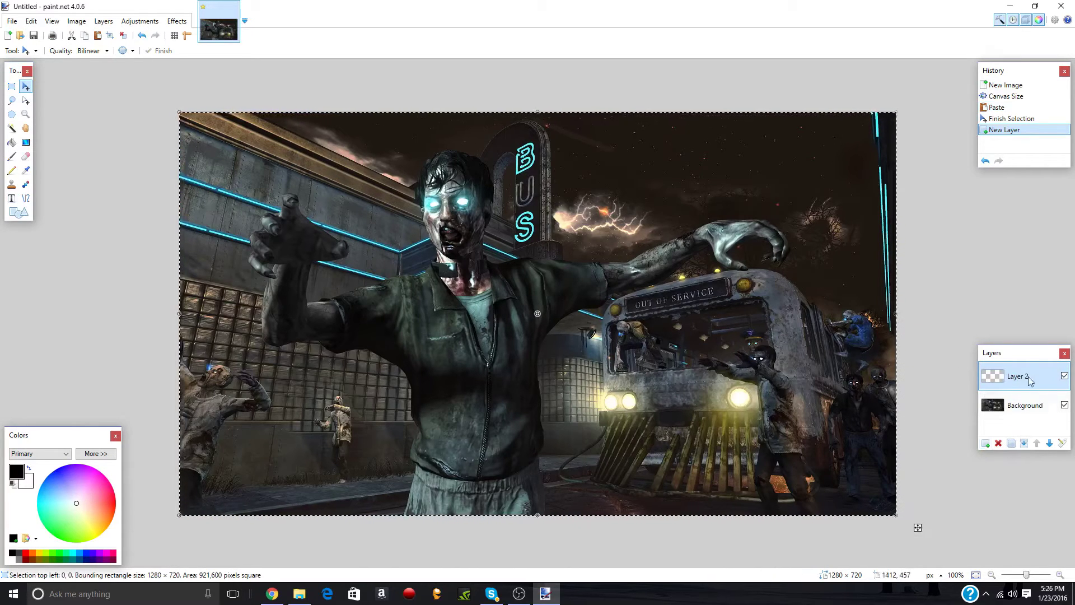
{"action": "left_click", "coordinate": [11, 198]}
{"action": "left_click", "coordinate": [554, 187]}
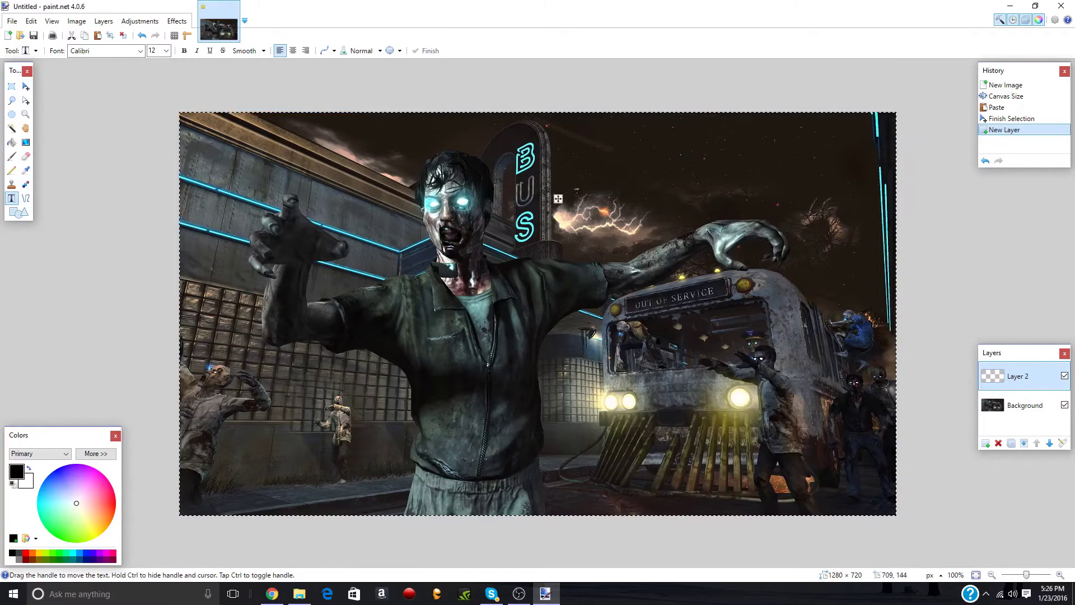
{"action": "left_click", "coordinate": [167, 50]}
{"action": "left_click", "coordinate": [160, 190]}
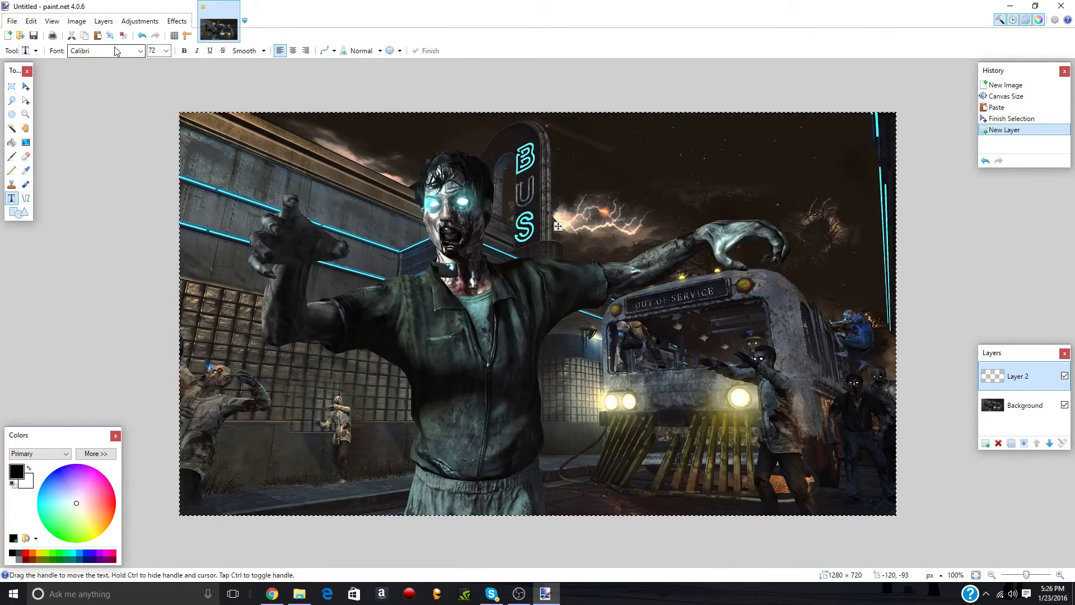
{"action": "type", "text": "Zom"}
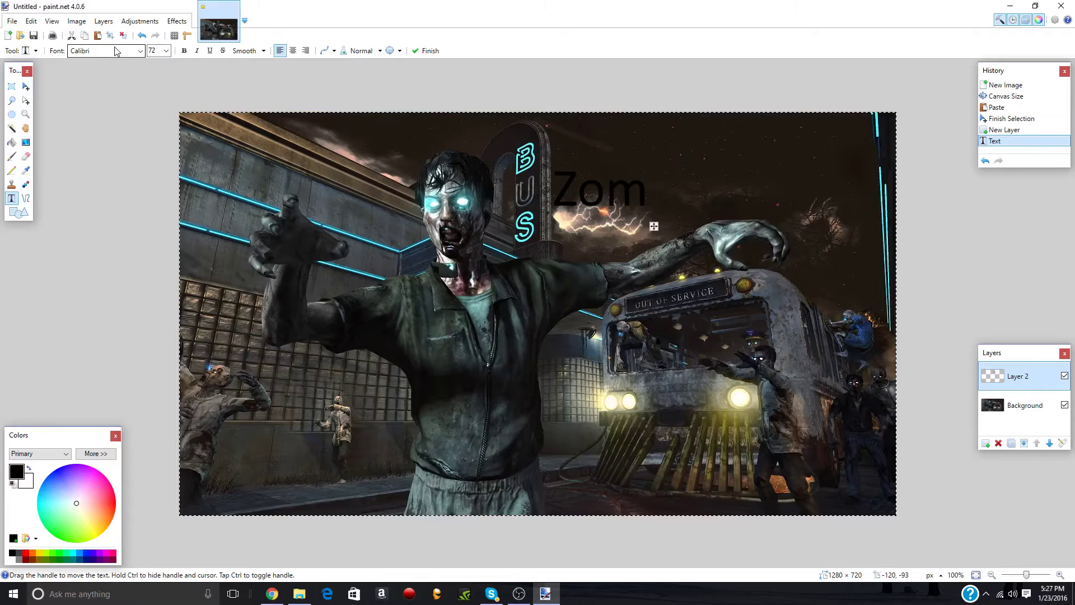
{"action": "type", "text": "bies"}
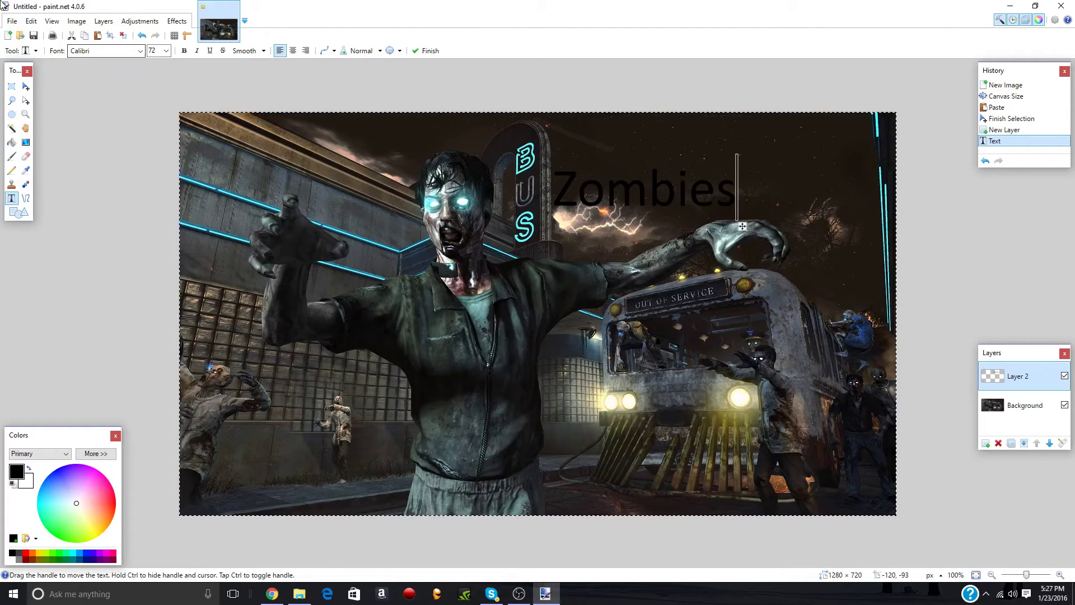
Change the title's font to Komika Axis.
{"action": "left_click", "coordinate": [141, 51]}
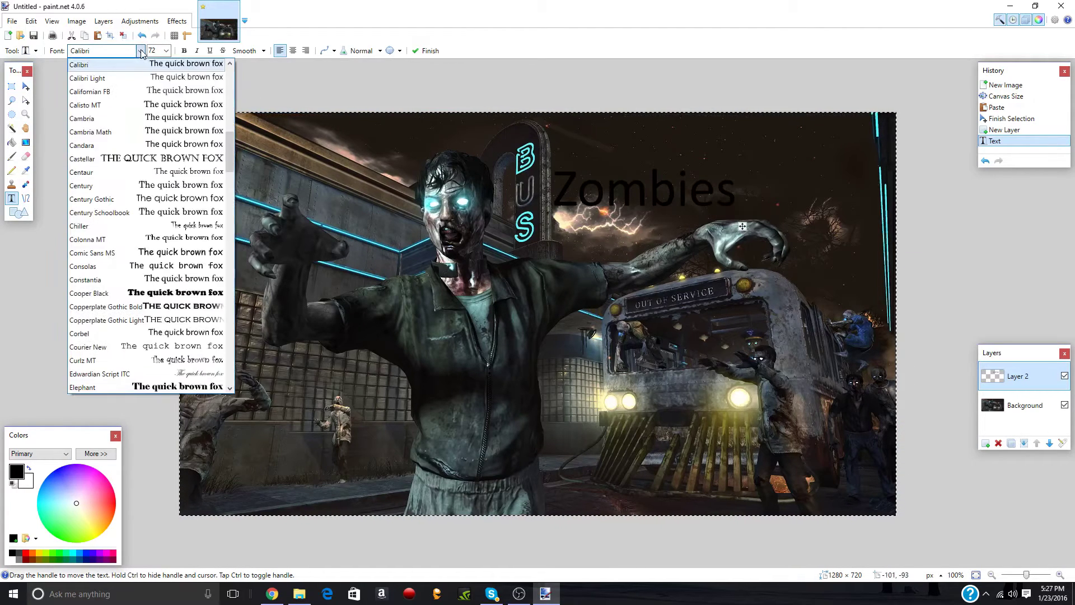
{"action": "left_click_drag", "start_coordinate": [230, 154], "coordinate": [217, 235]}
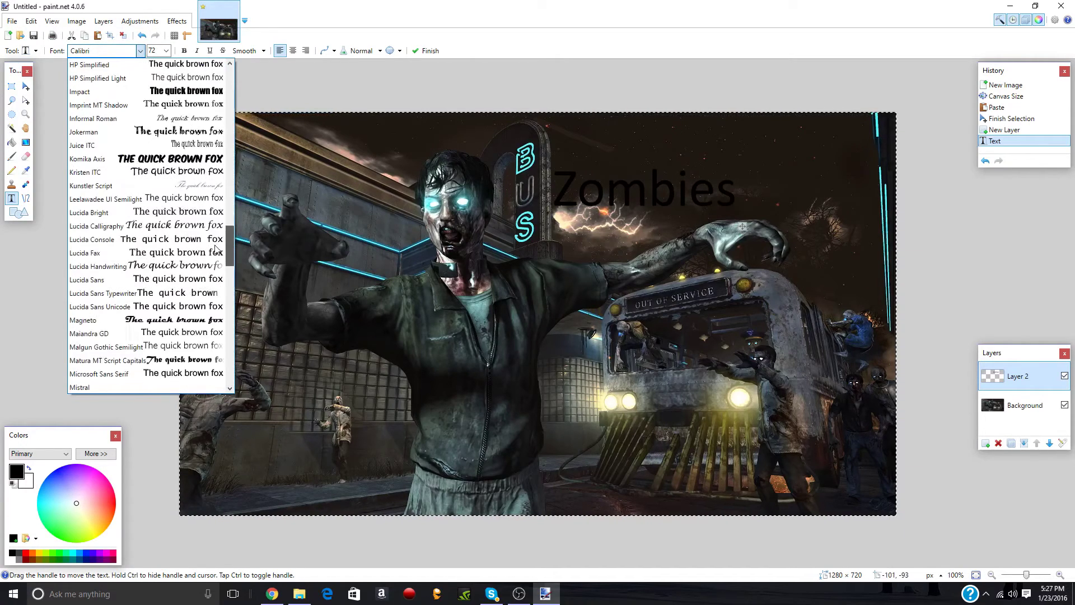
{"action": "left_click", "coordinate": [181, 159]}
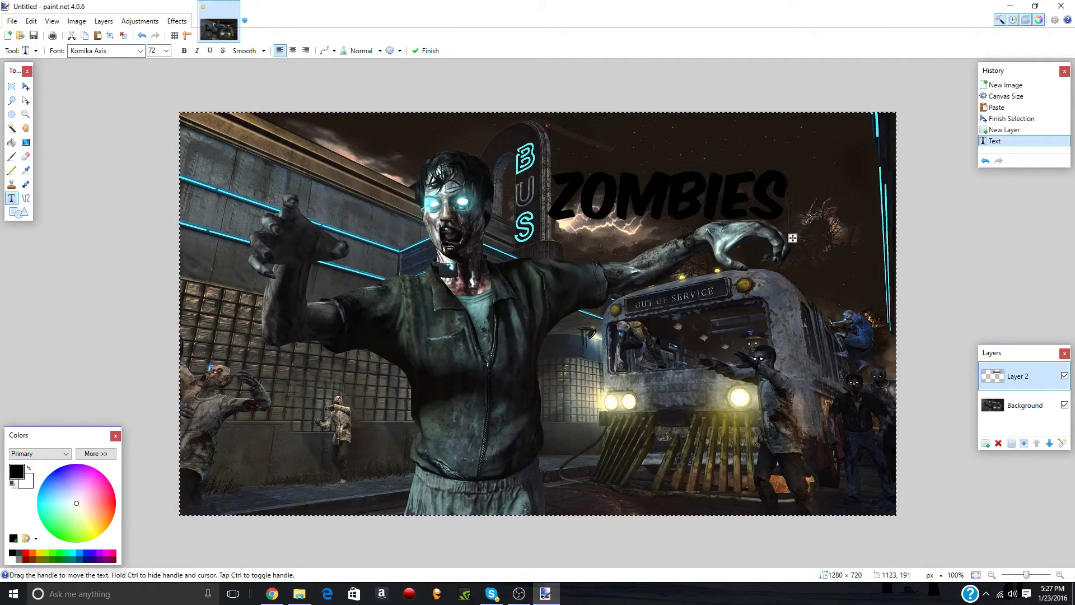
{"action": "left_click", "coordinate": [270, 595]}
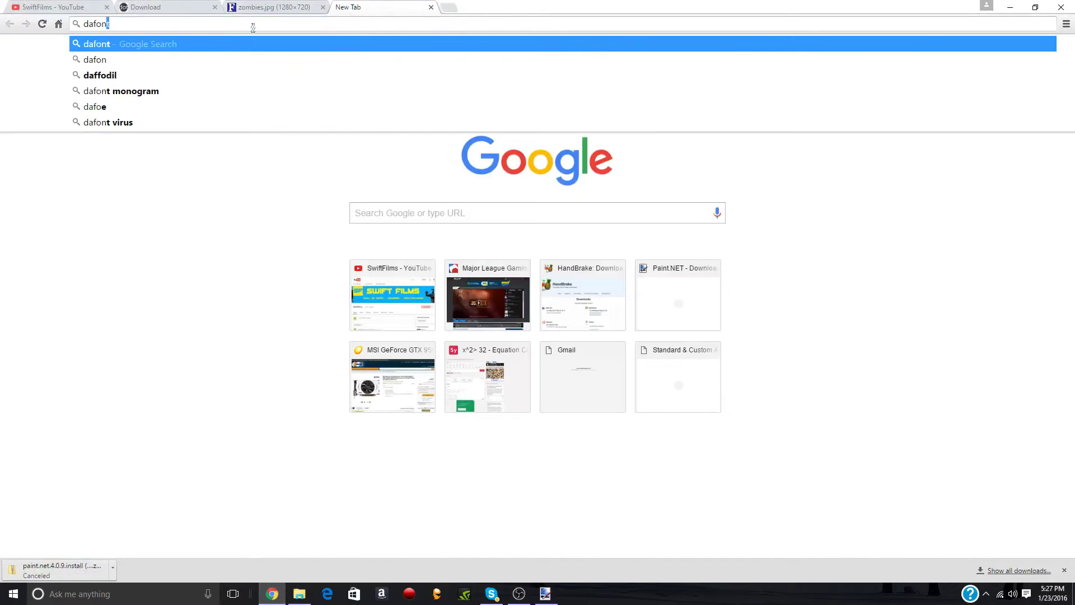
Browse dafont.com's Mexican font category, then return to paint.net.
{"action": "type", "text": "co"}
{"action": "key", "text": "Return"}
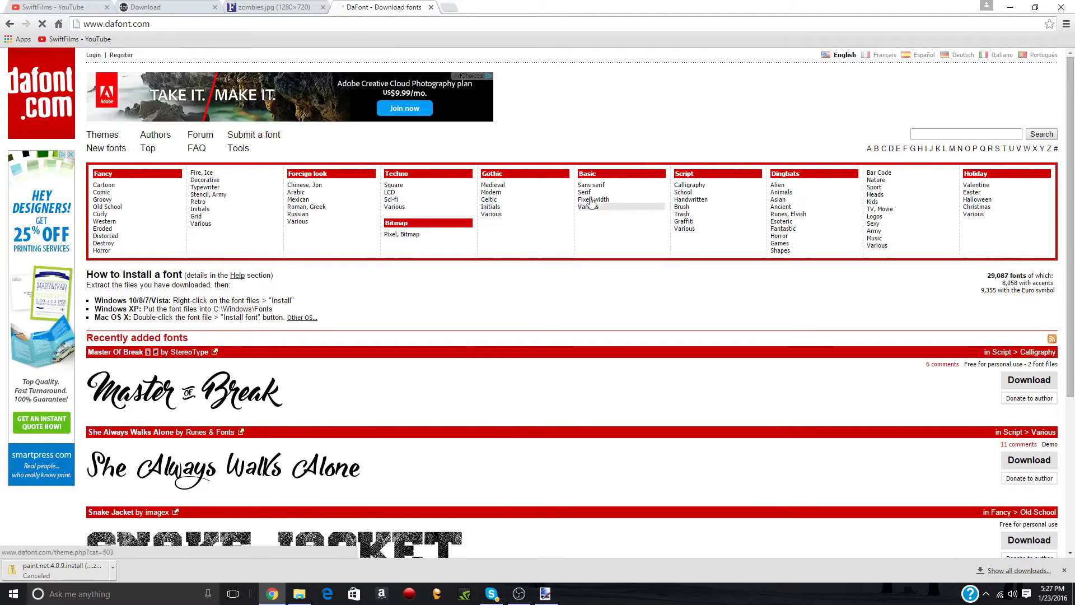
{"action": "left_click", "coordinate": [332, 206]}
{"action": "scroll", "coordinate": [1073, 240], "scroll_direction": "down", "scroll_amount": 2}
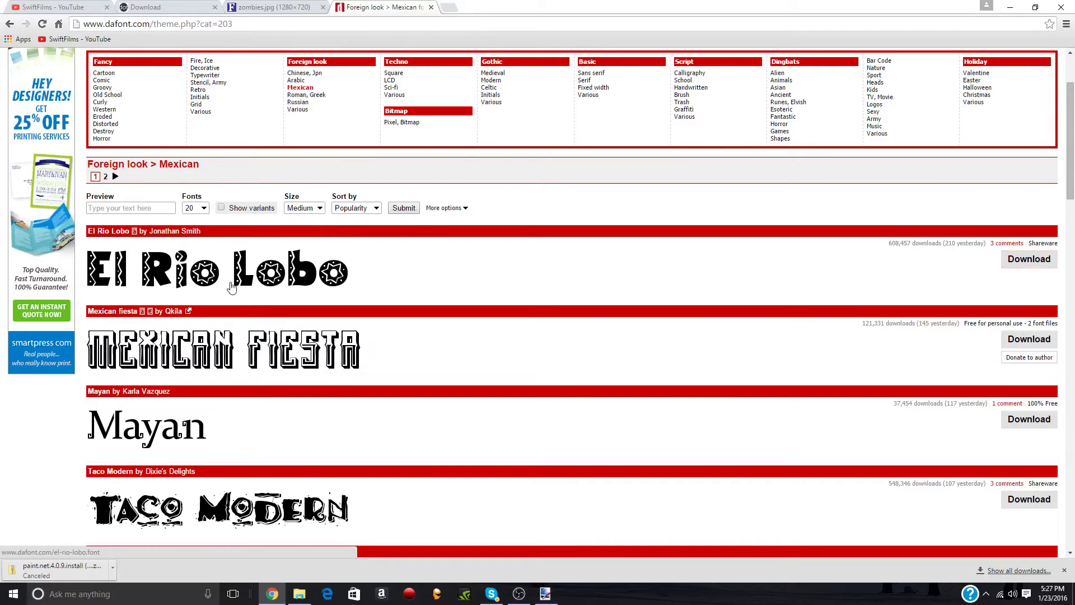
{"action": "left_click", "coordinate": [1010, 7]}
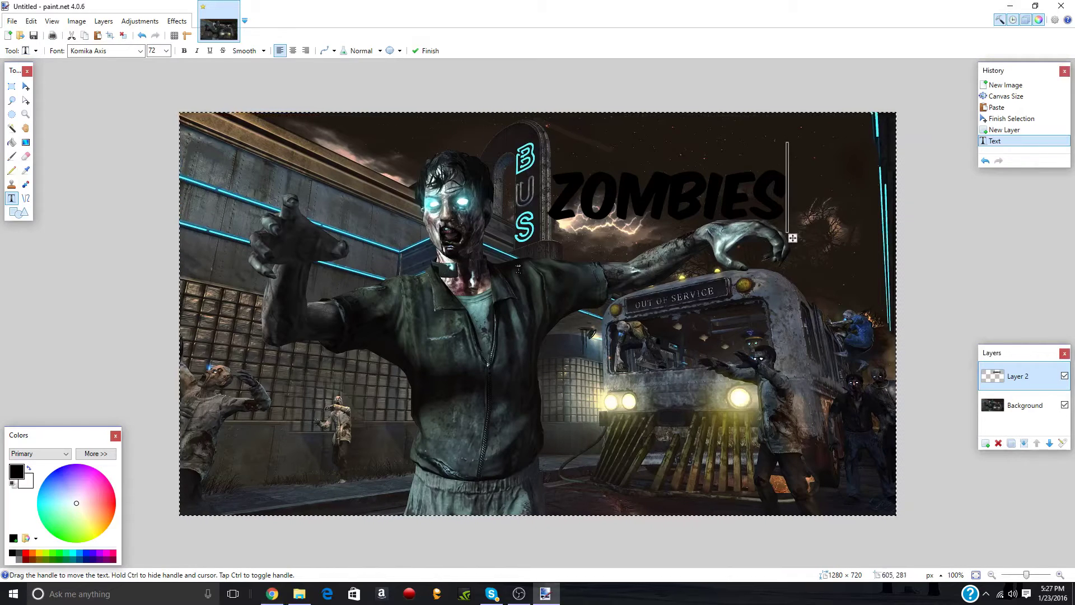
Nudge the ZOMBIES text up-right and open the earlier 3v3 gamebattles thumbnail.
{"action": "left_click_drag", "start_coordinate": [794, 238], "coordinate": [809, 232]}
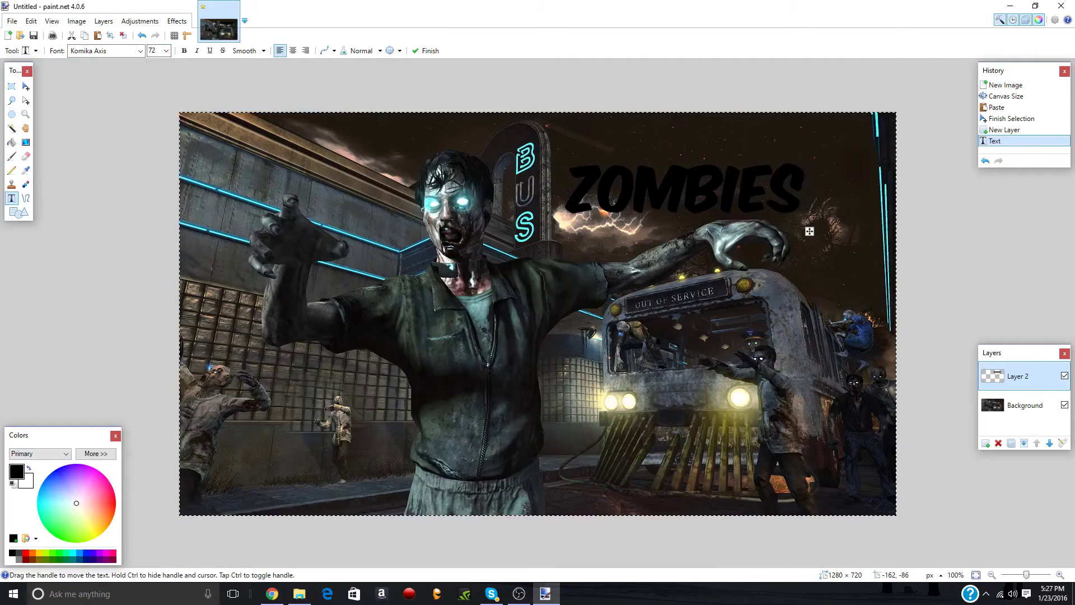
{"action": "left_click", "coordinate": [12, 23]}
{"action": "left_click", "coordinate": [13, 22]}
{"action": "left_click", "coordinate": [12, 22]}
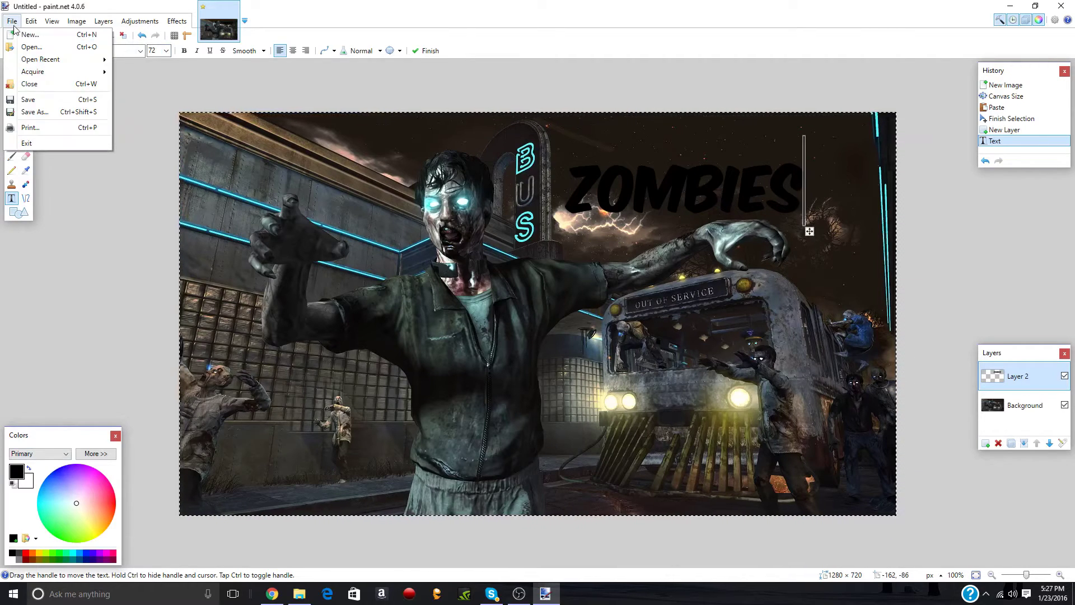
{"action": "mouse_move", "coordinate": [25, 59]}
{"action": "left_click", "coordinate": [141, 71]}
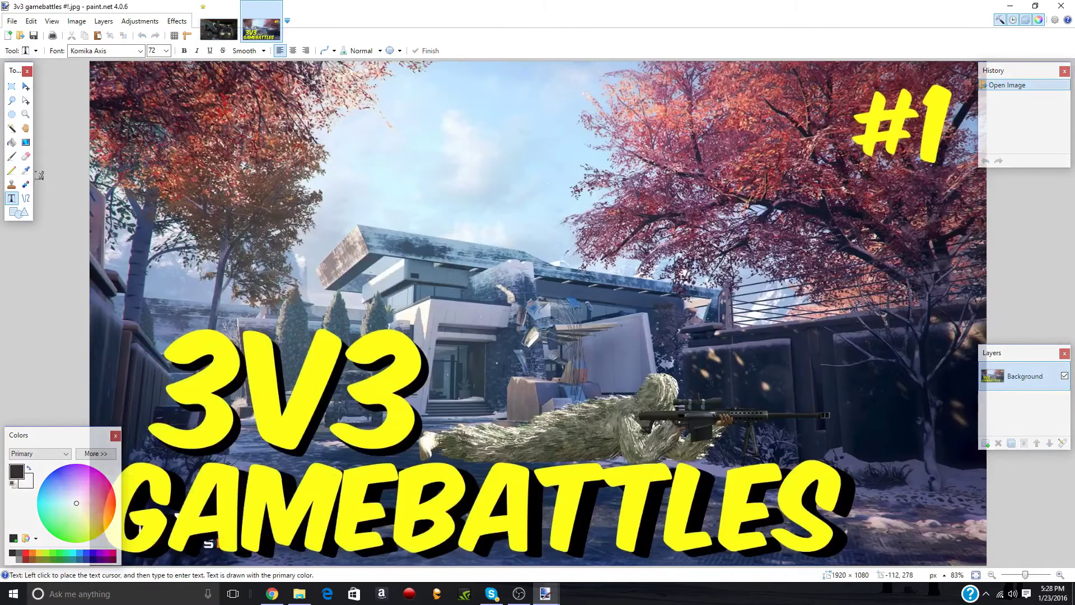
Sample the yellow of the 3V3 text as the primary colour.
{"action": "left_click", "coordinate": [24, 172]}
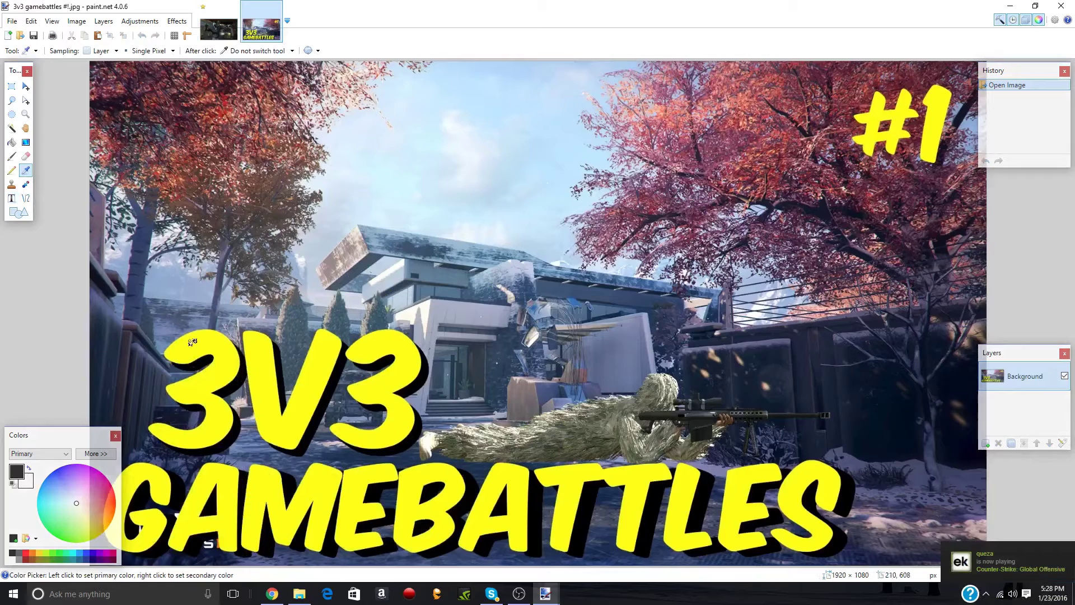
{"action": "left_click", "coordinate": [192, 342]}
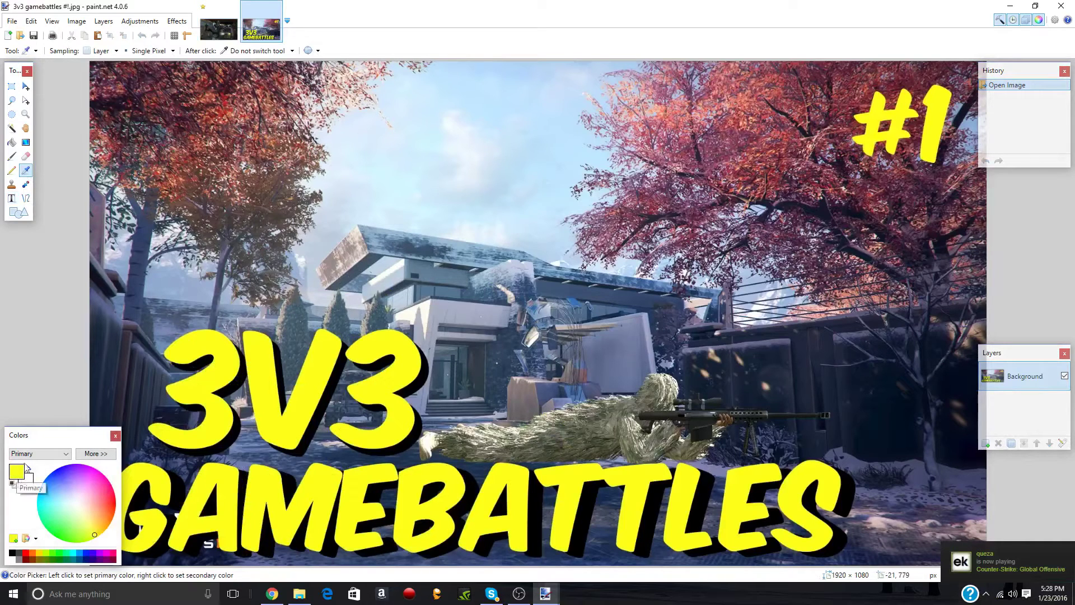
{"action": "left_click", "coordinate": [218, 29]}
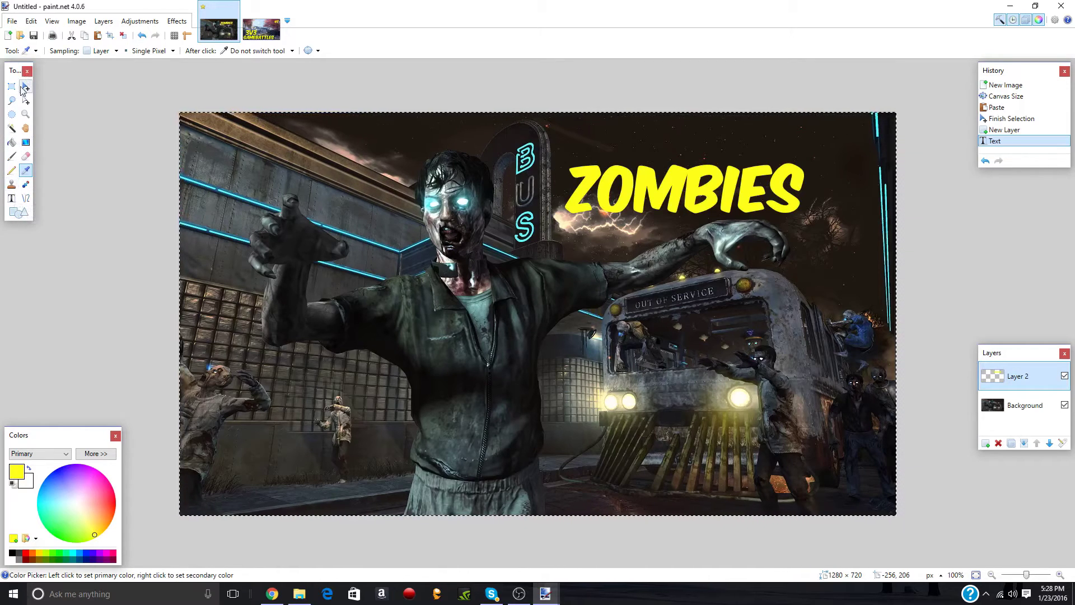
Lasso and erase small areas around the zombie's head on the title layer.
{"action": "left_click", "coordinate": [12, 100]}
{"action": "left_click", "coordinate": [266, 205]}
{"action": "mouse_move", "coordinate": [266, 205]}
{"action": "left_mouse_down"}
{"action": "mouse_move", "coordinate": [292, 219]}
{"action": "mouse_move", "coordinate": [280, 235]}
{"action": "left_mouse_up"}
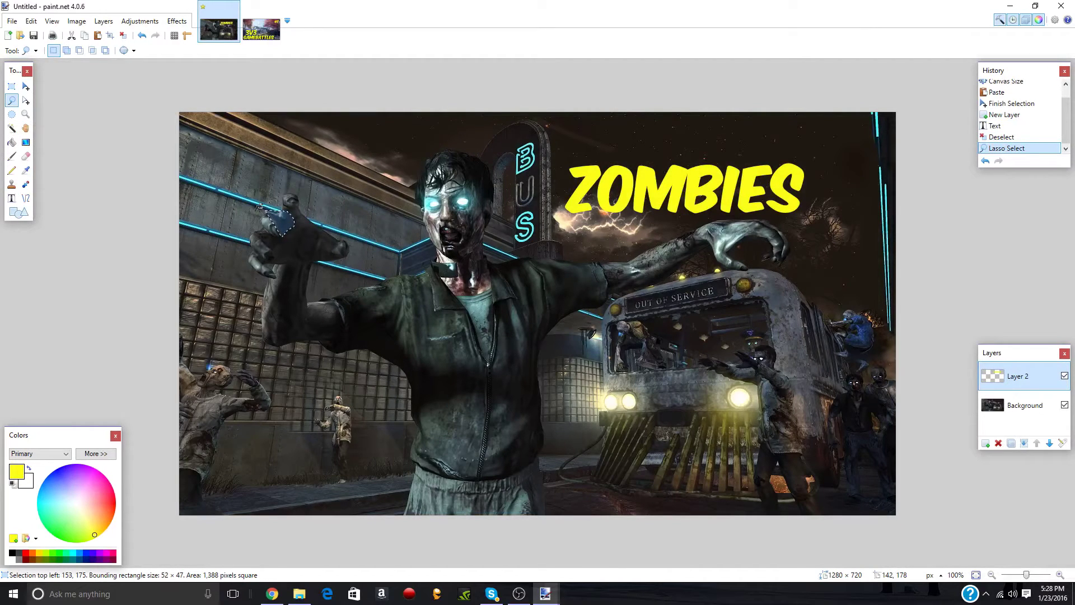
{"action": "left_click", "coordinate": [409, 165]}
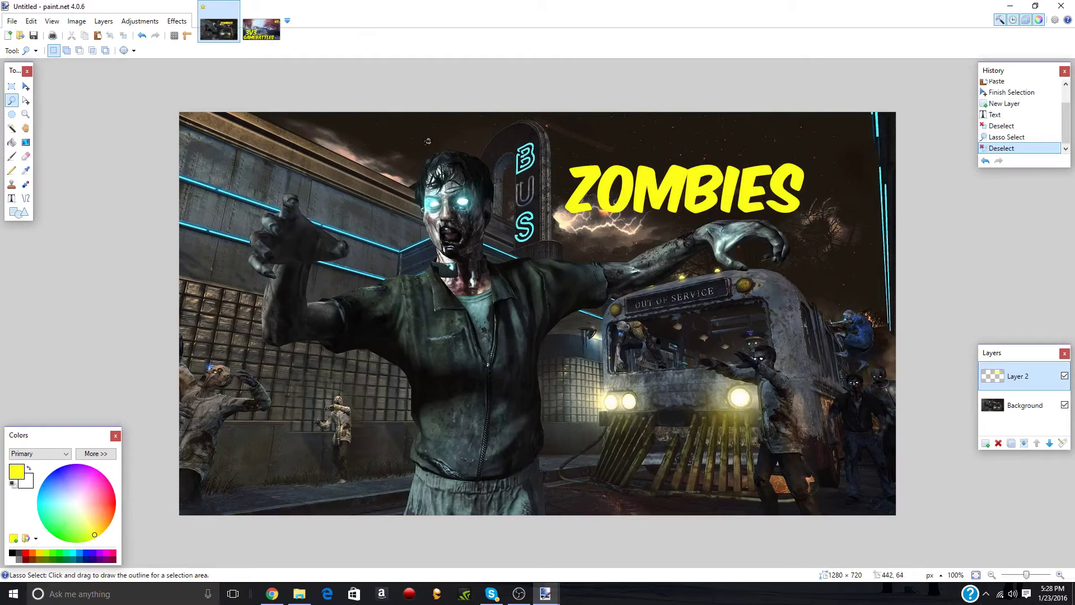
{"action": "left_click_drag", "start_coordinate": [441, 149], "coordinate": [475, 147]}
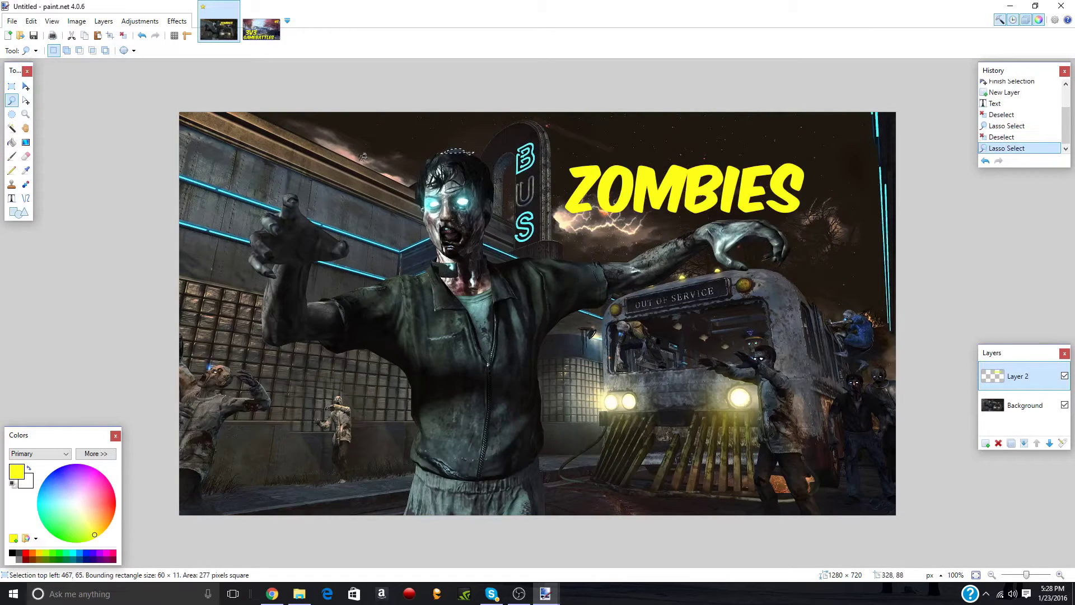
{"action": "key", "text": "Delete"}
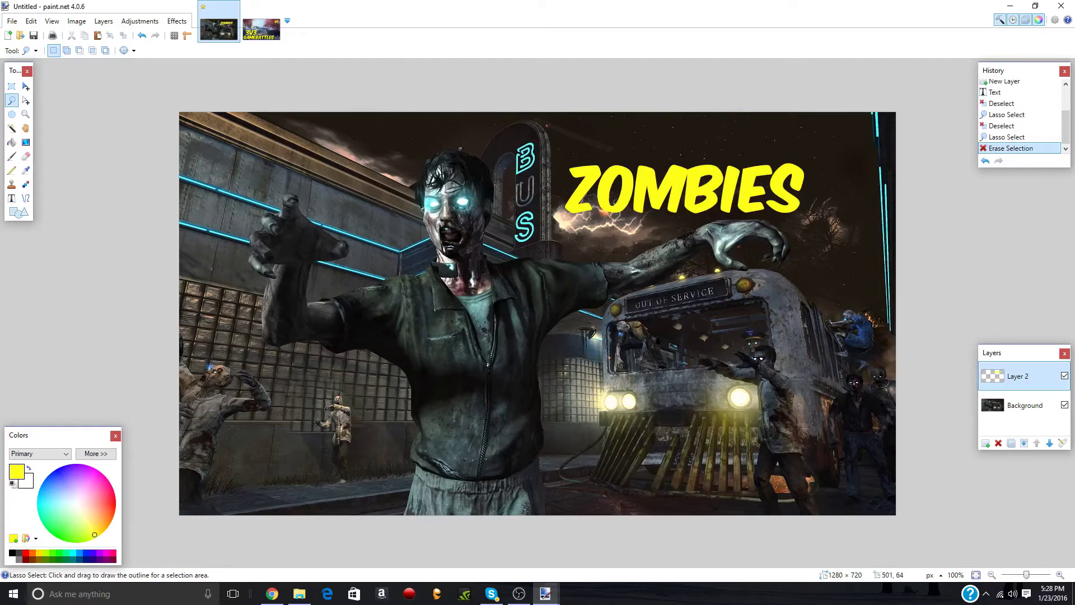
{"action": "left_click_drag", "start_coordinate": [460, 149], "coordinate": [495, 161]}
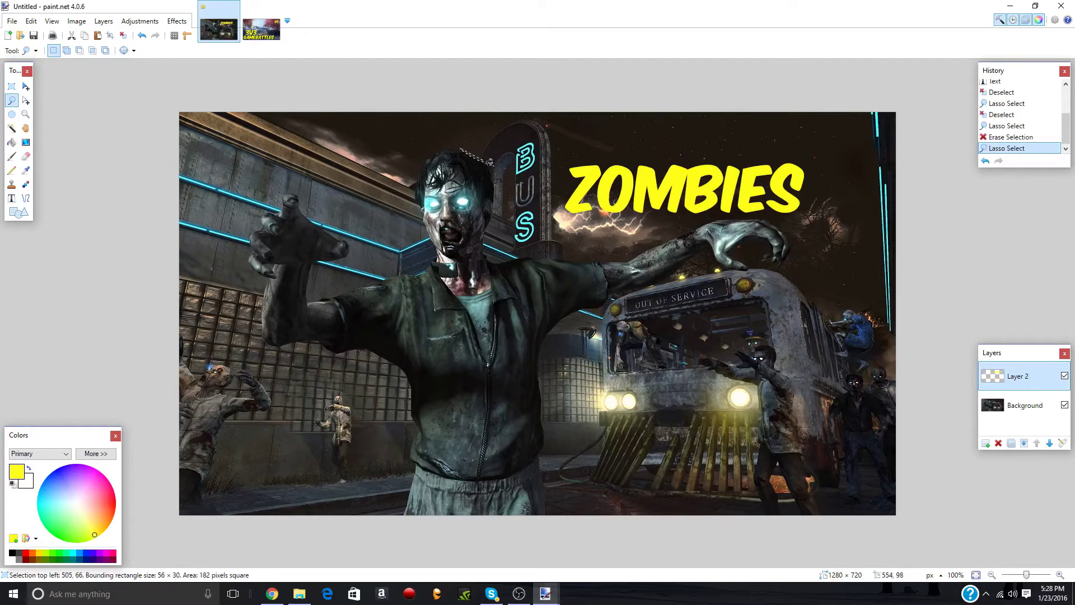
{"action": "left_click", "coordinate": [489, 166]}
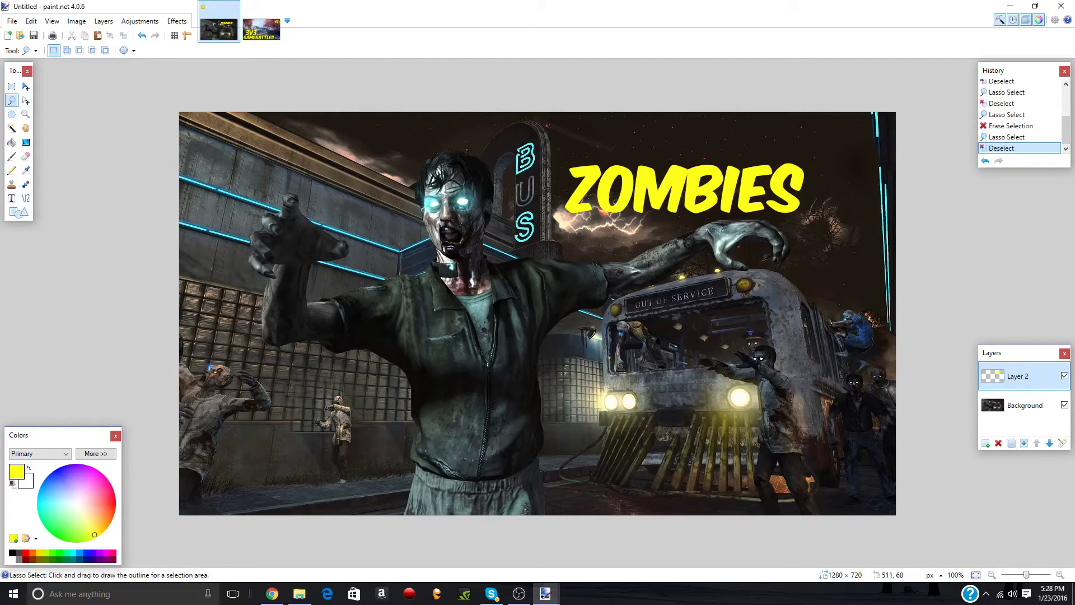
{"action": "left_click_drag", "start_coordinate": [465, 150], "coordinate": [504, 171]}
{"action": "key", "text": "Delete"}
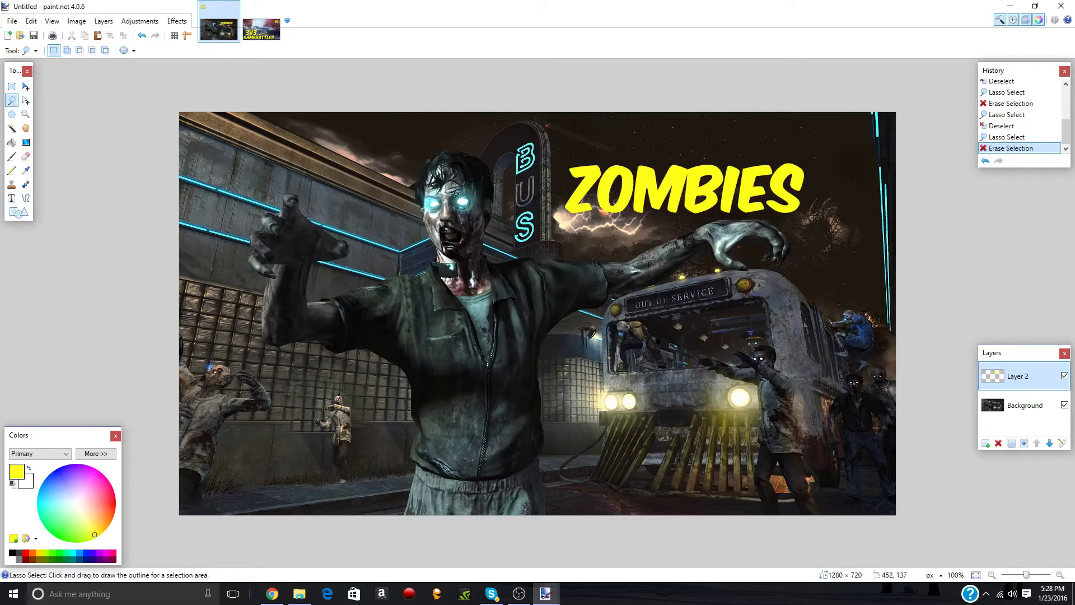
On the Background layer, erase a hair patch and then undo it.
{"action": "left_click", "coordinate": [1025, 405]}
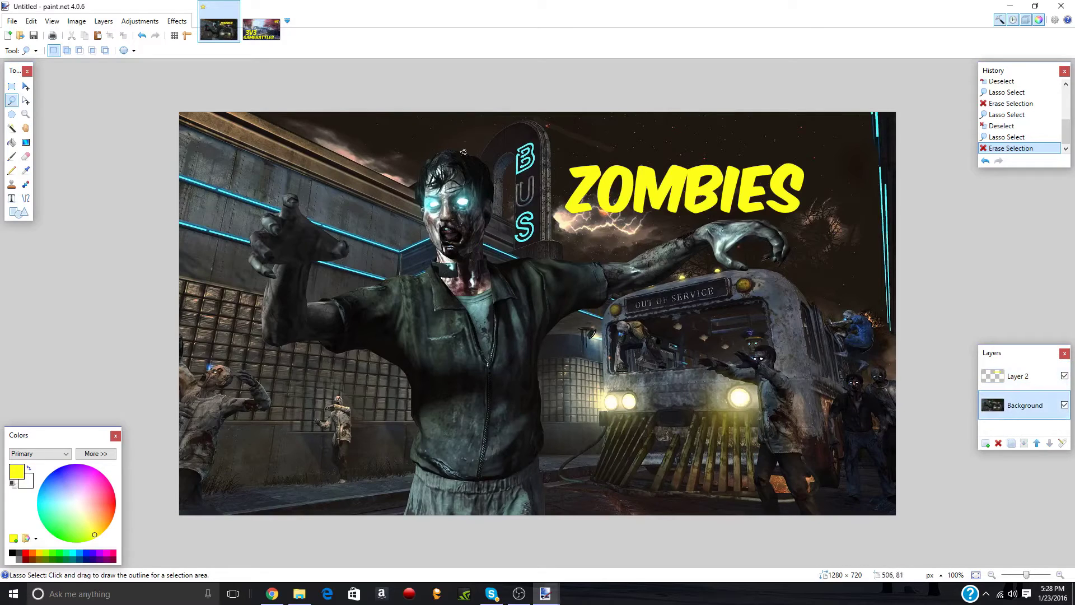
{"action": "left_click_drag", "start_coordinate": [458, 151], "coordinate": [497, 167]}
{"action": "key", "text": "Delete"}
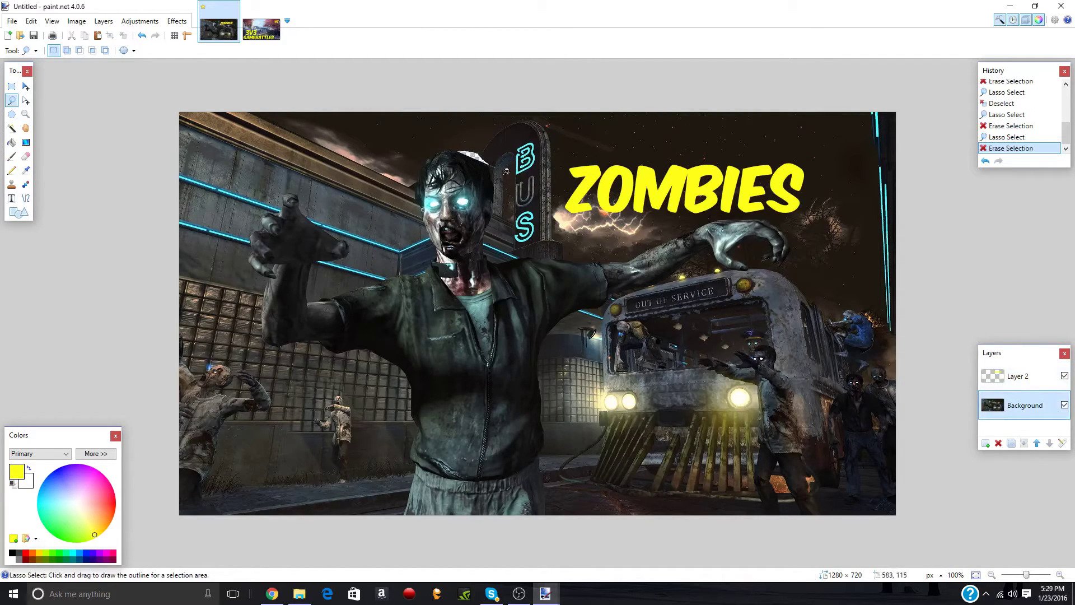
{"action": "left_click", "coordinate": [145, 37]}
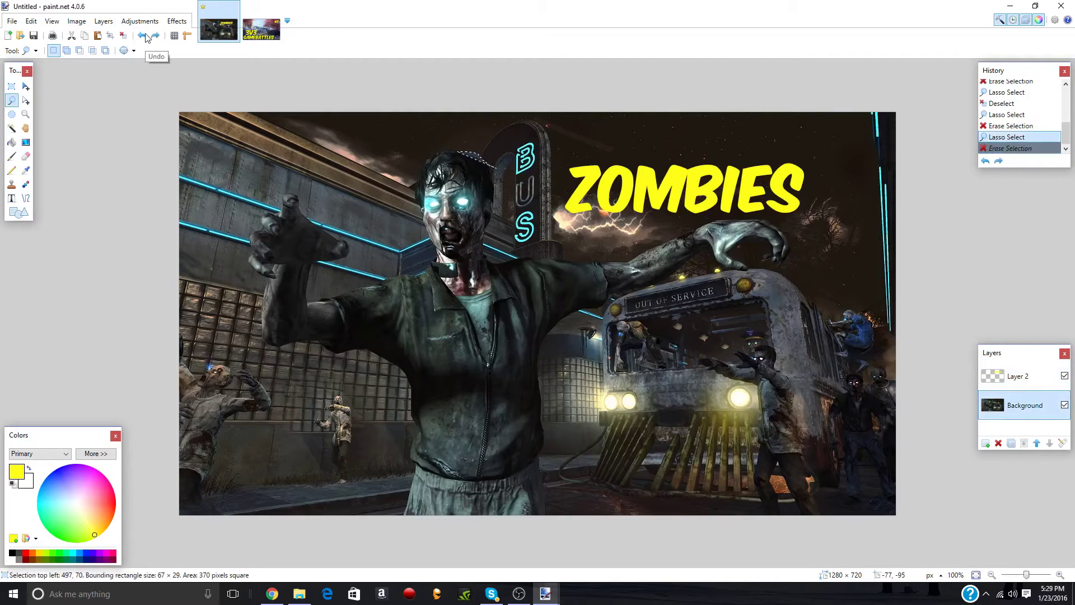
Drag the whole ZOMBIES text layer to the bottom-right corner, then add Layer 3.
{"action": "left_click", "coordinate": [26, 86]}
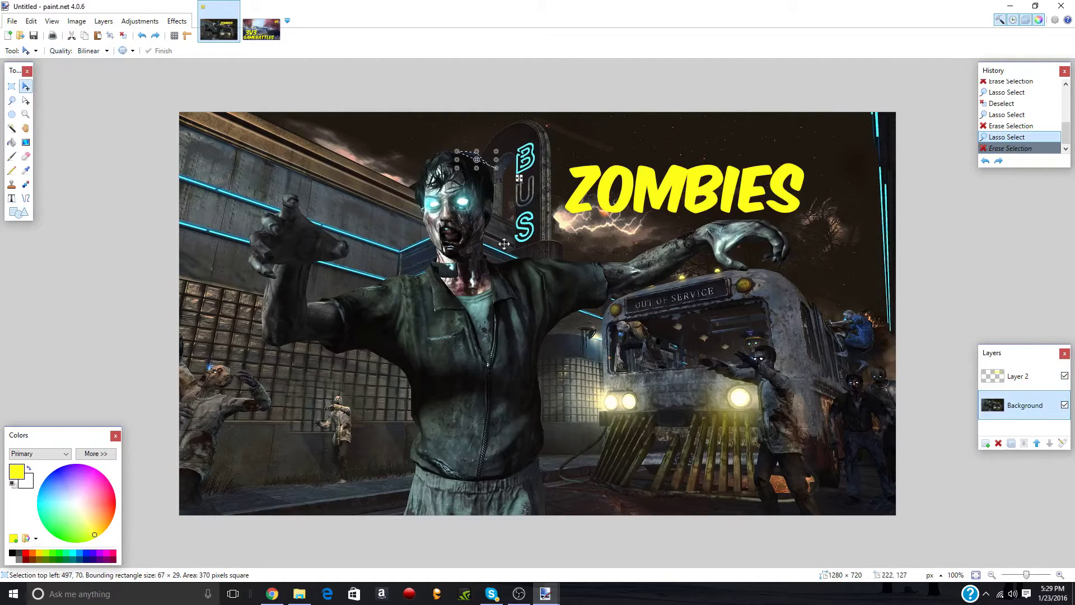
{"action": "left_click", "coordinate": [586, 247]}
{"action": "left_click", "coordinate": [1002, 379]}
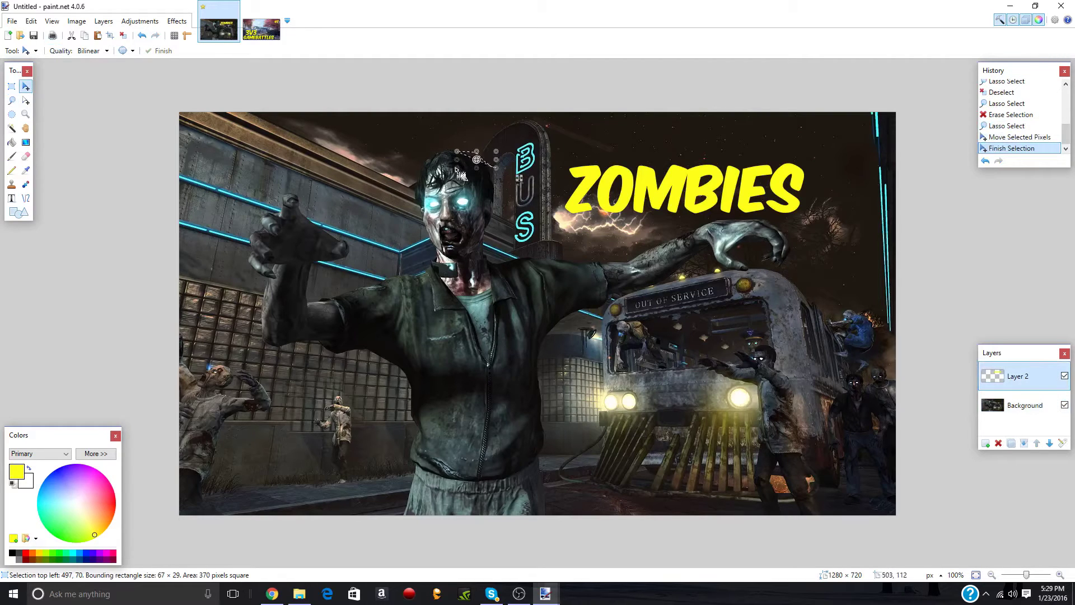
{"action": "key", "text": "ctrl+d"}
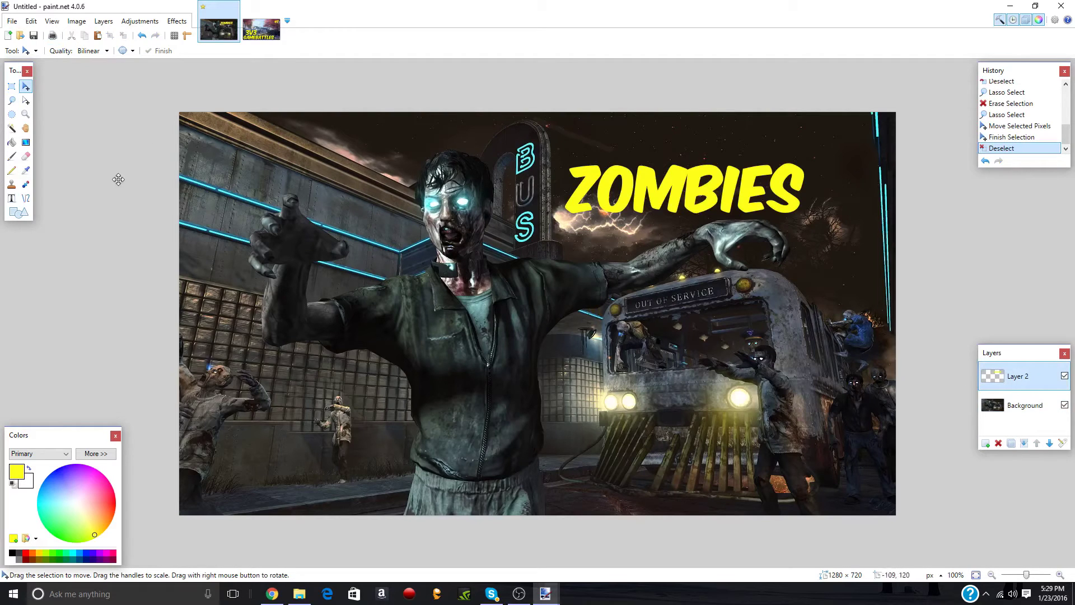
{"action": "key", "text": "ctrl+a"}
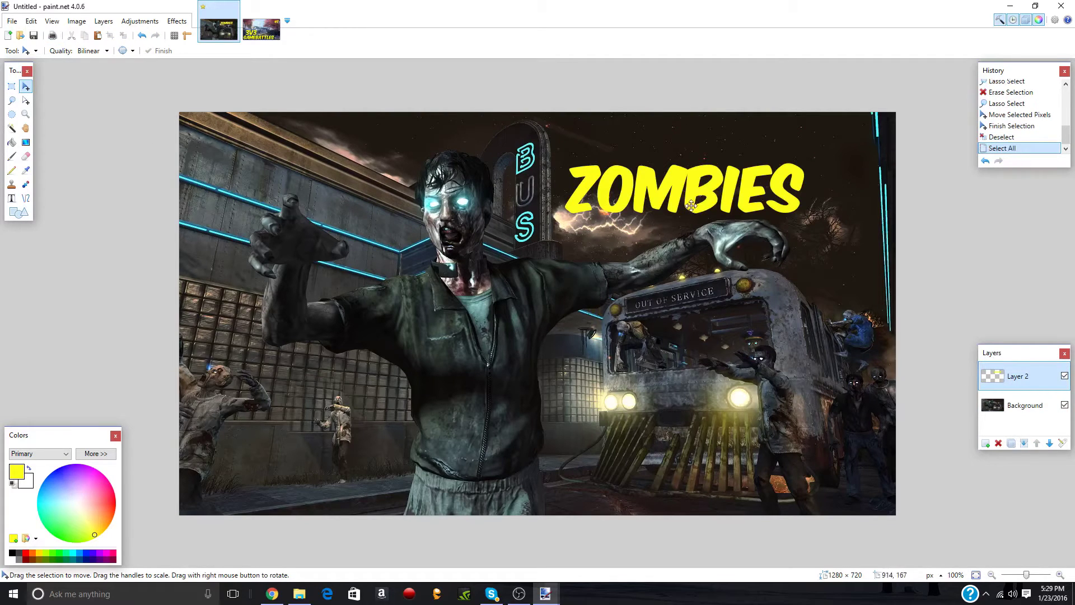
{"action": "left_click_drag", "start_coordinate": [686, 210], "coordinate": [771, 477]}
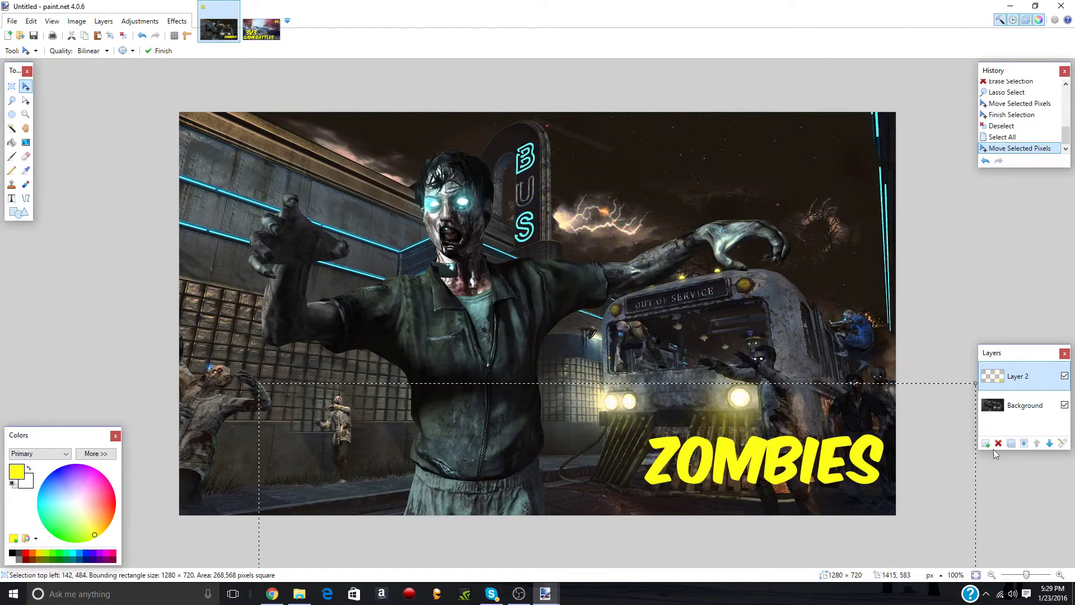
{"action": "left_click", "coordinate": [986, 444]}
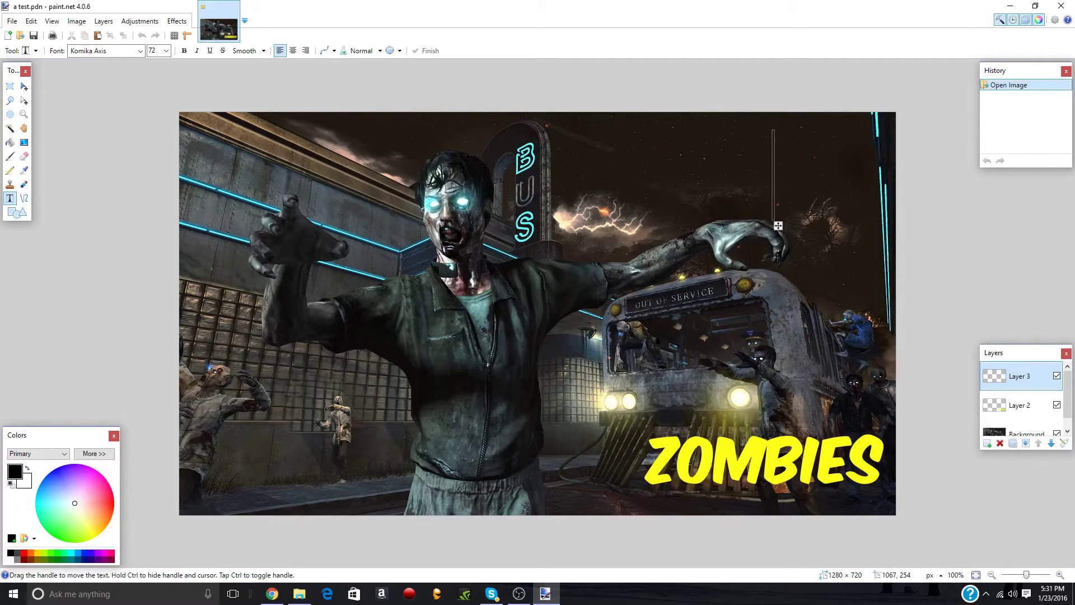
Type a black '#1' in Komika Axis 72 and move it to the top-right corner.
{"action": "type", "text": "#1"}
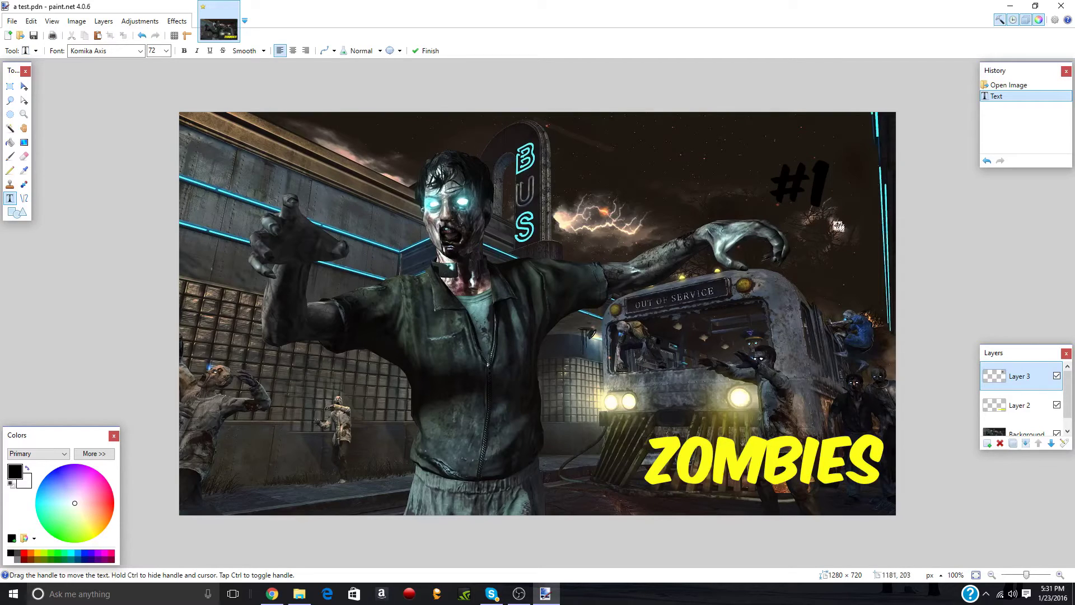
{"action": "left_click_drag", "start_coordinate": [839, 225], "coordinate": [890, 188]}
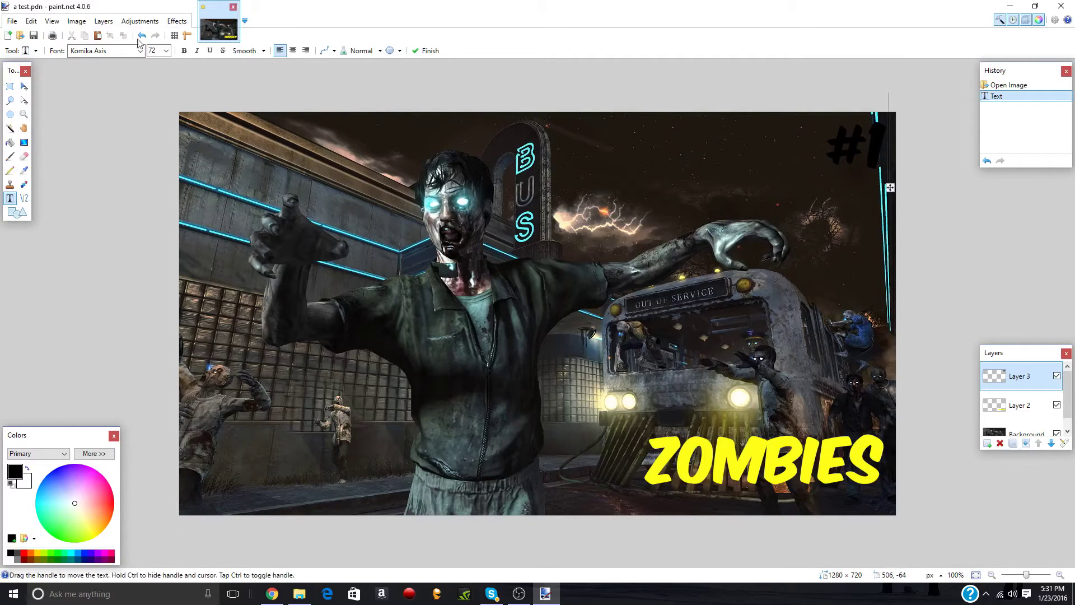
Reopen the earlier 3v3 gamebattles image from the recent files list.
{"action": "left_click", "coordinate": [12, 21]}
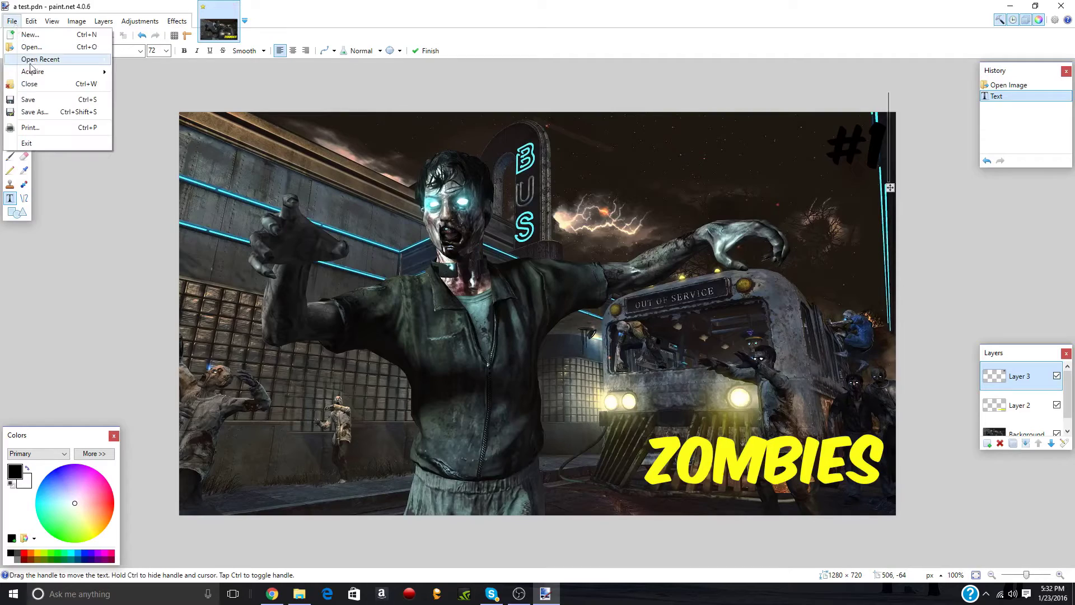
{"action": "mouse_move", "coordinate": [33, 60]}
{"action": "left_click", "coordinate": [179, 108]}
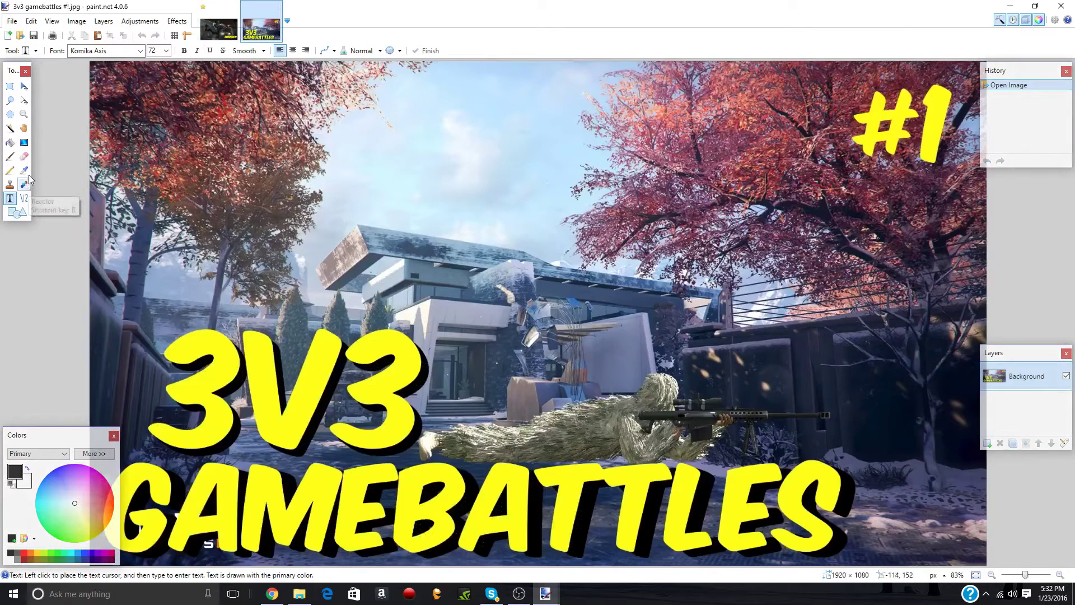
Sample the yellow of the 3V3 lettering and return to the zombies thumbnail.
{"action": "left_click", "coordinate": [23, 169]}
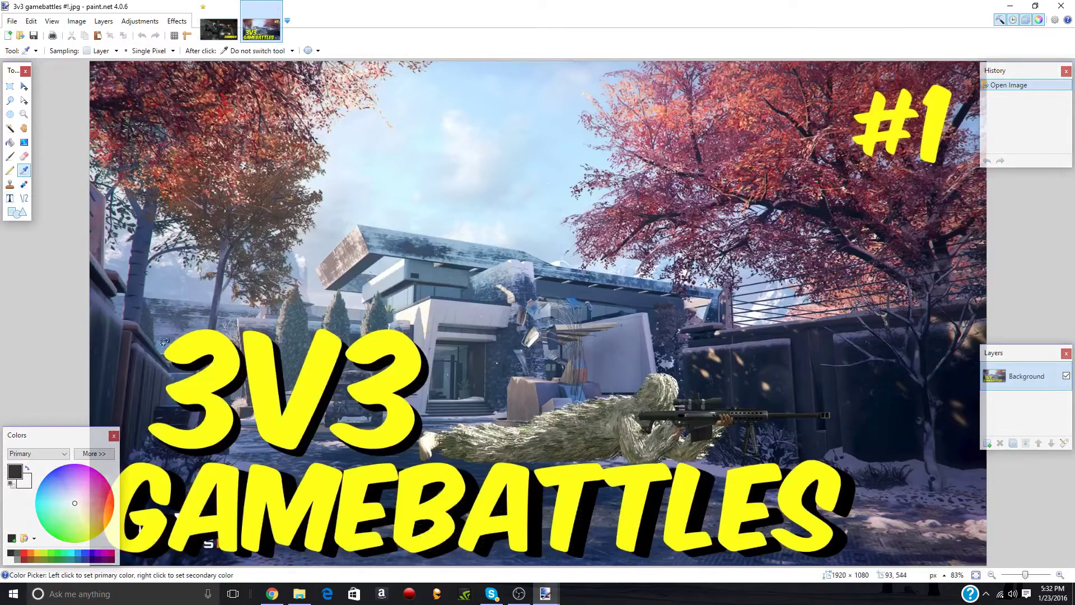
{"action": "left_click", "coordinate": [203, 343]}
{"action": "left_click", "coordinate": [218, 22]}
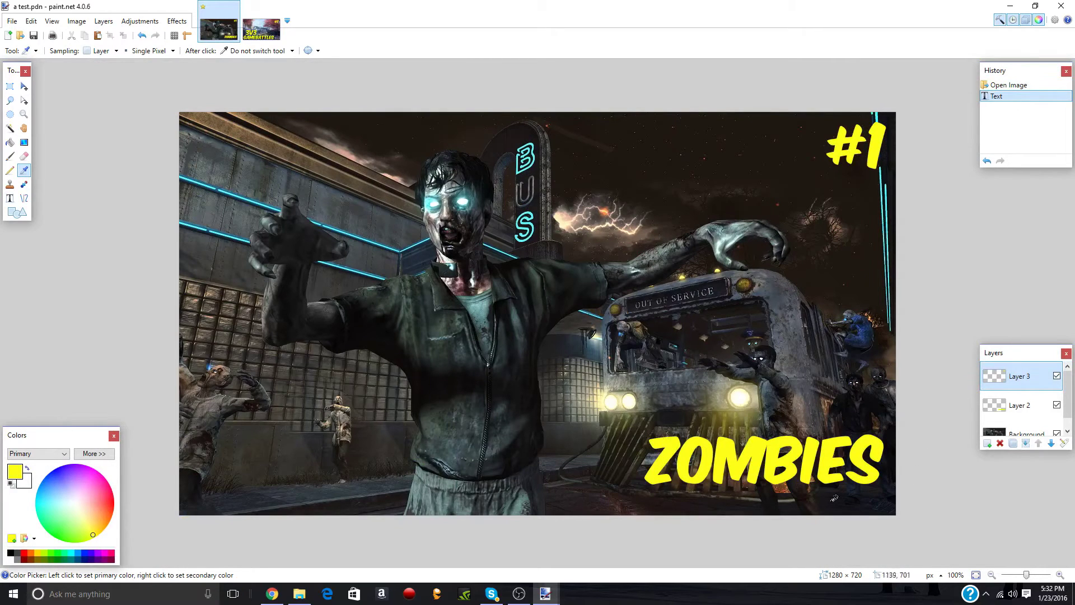
Duplicate the ZOMBIES text layer (Layer 2) and select the upper copy.
{"action": "left_click", "coordinate": [1020, 408]}
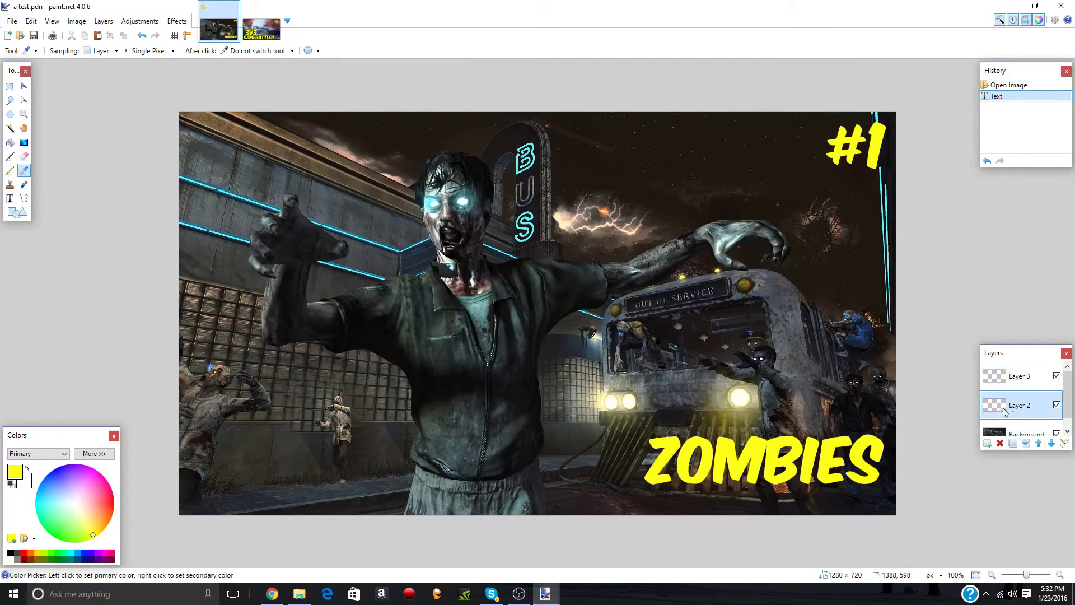
{"action": "left_click", "coordinate": [1015, 445]}
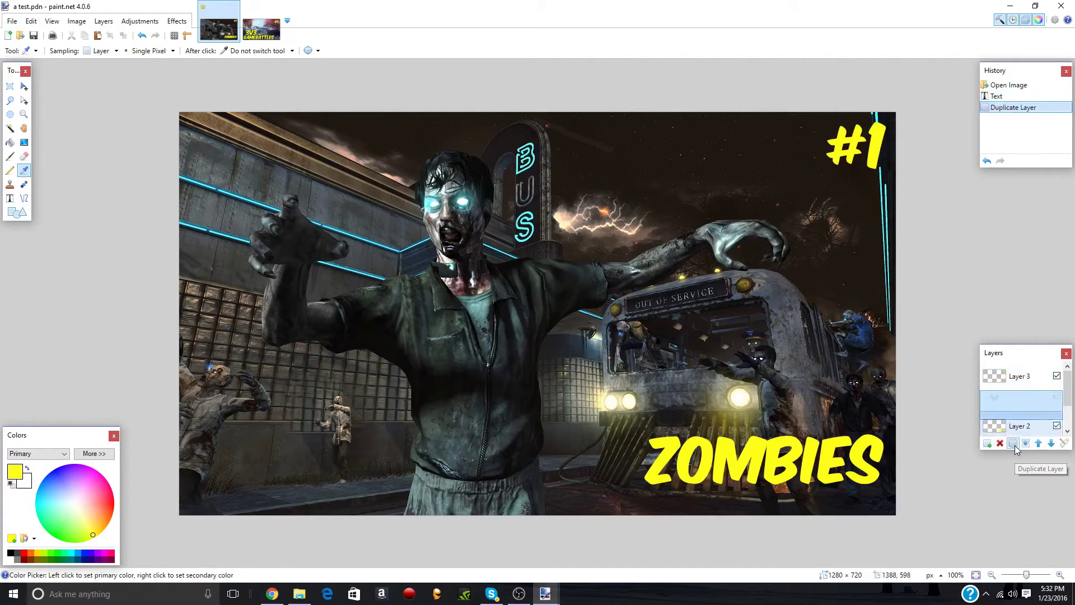
{"action": "left_click", "coordinate": [1019, 427]}
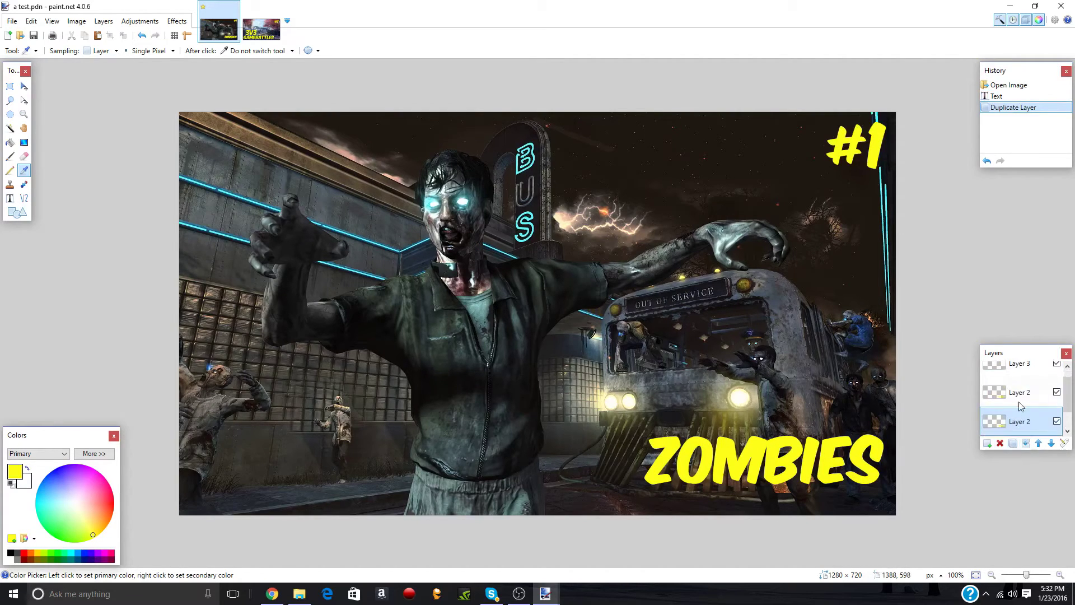
{"action": "left_click", "coordinate": [1021, 394]}
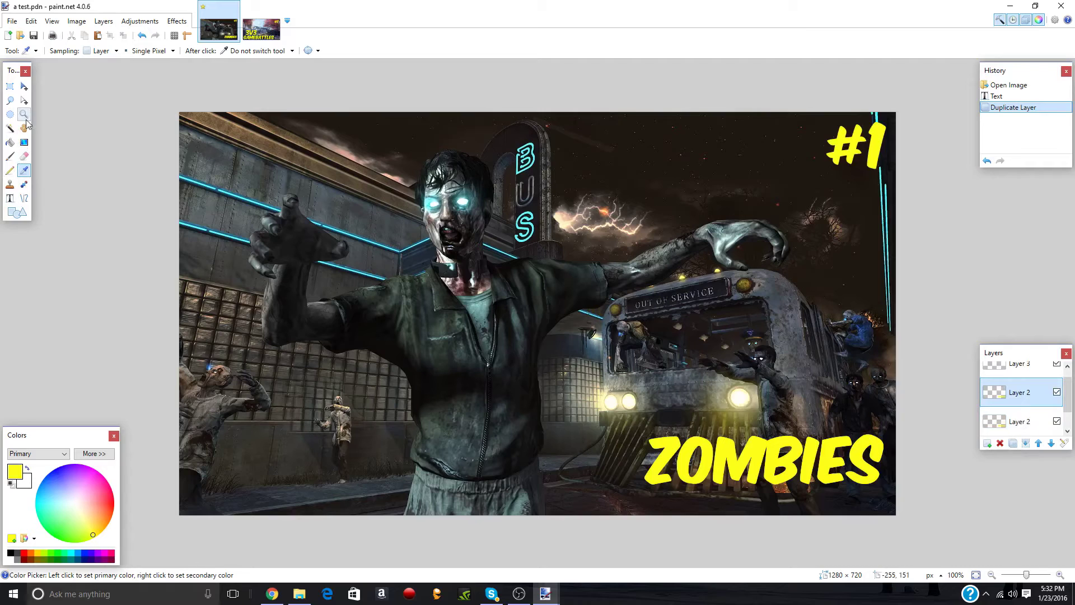
Shift the upper copy about 6 px left and 5 px up, then pick black on the lower copy.
{"action": "left_click", "coordinate": [24, 86]}
{"action": "key", "text": "ctrl+a"}
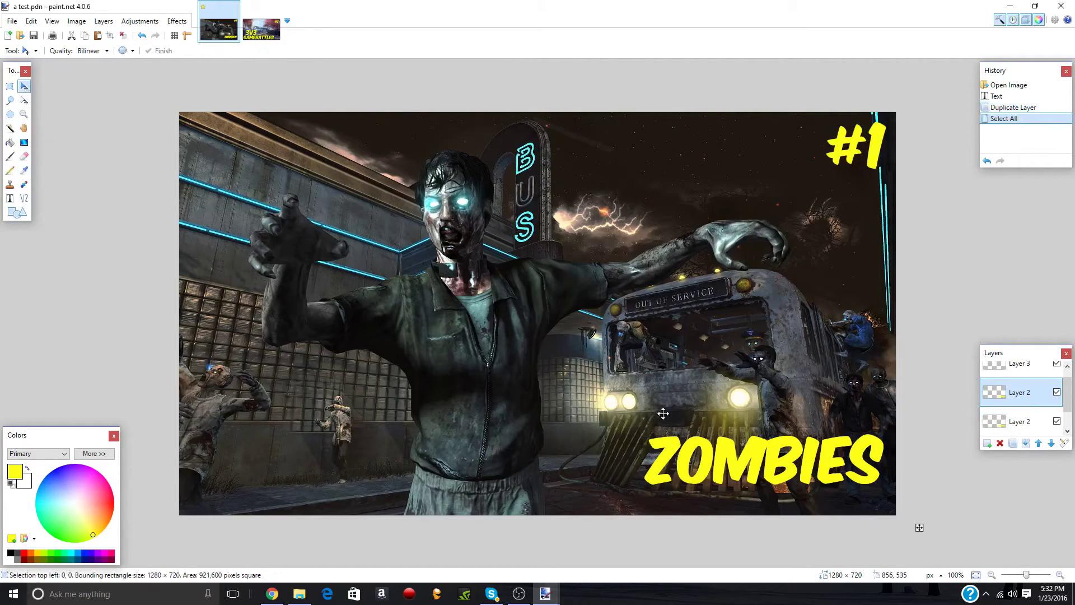
{"action": "left_click_drag", "start_coordinate": [661, 413], "coordinate": [656, 409]}
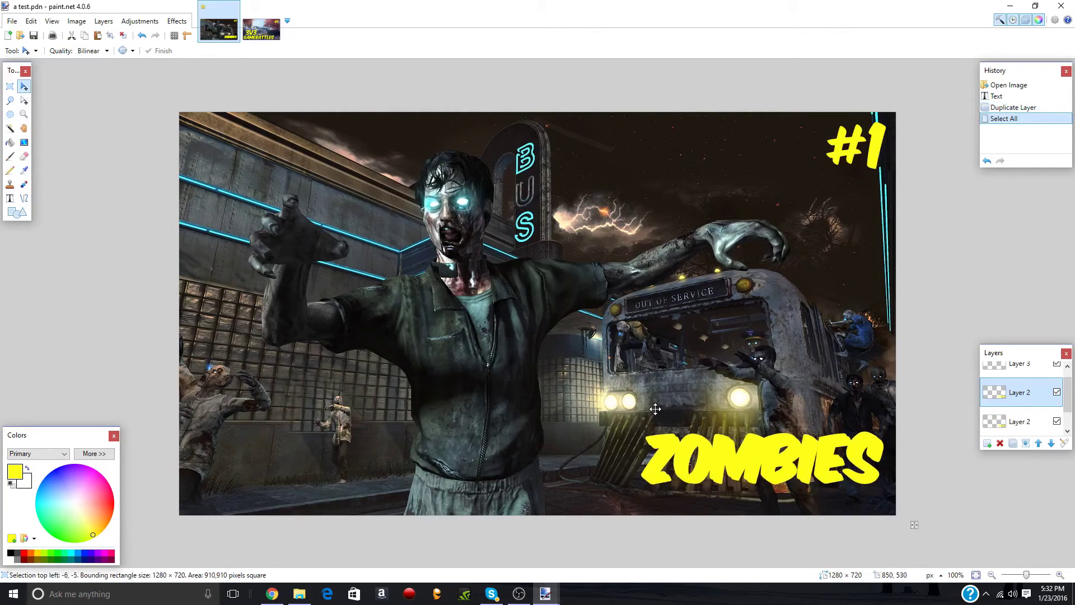
{"action": "left_click", "coordinate": [1003, 423]}
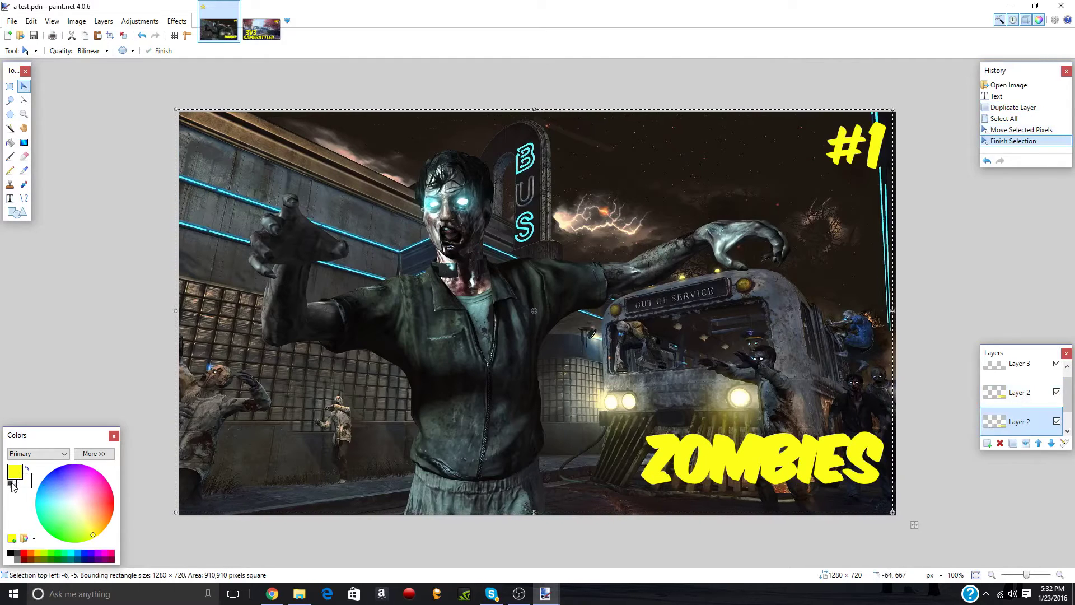
{"action": "left_click", "coordinate": [10, 554]}
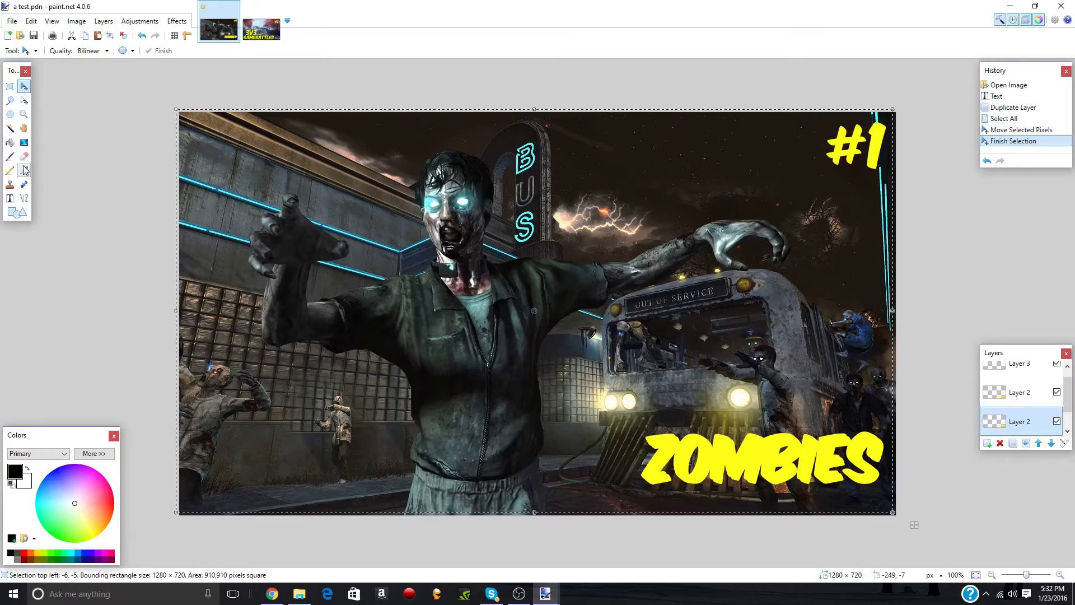
Paint-bucket fill each letter of the lower ZOMBIES copy black to form the shadow.
{"action": "left_click", "coordinate": [10, 142]}
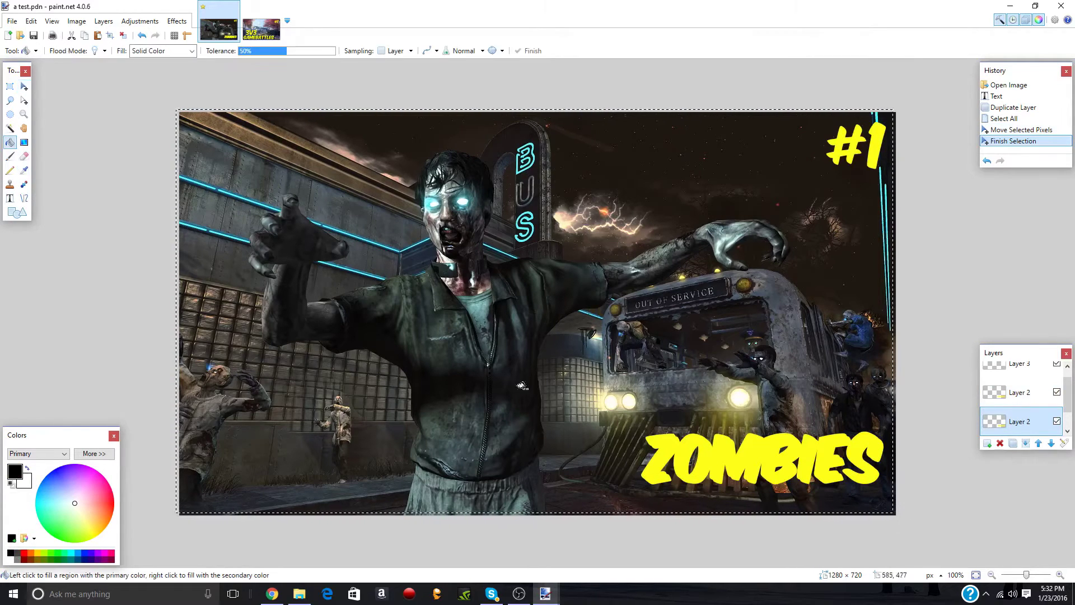
{"action": "left_click", "coordinate": [665, 476]}
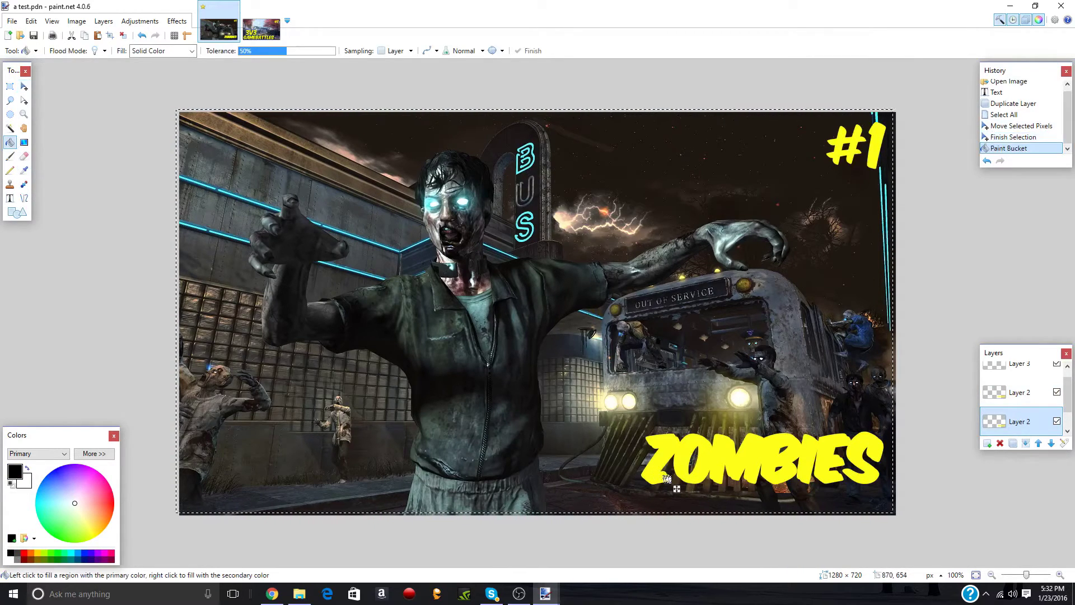
{"action": "left_click", "coordinate": [698, 475]}
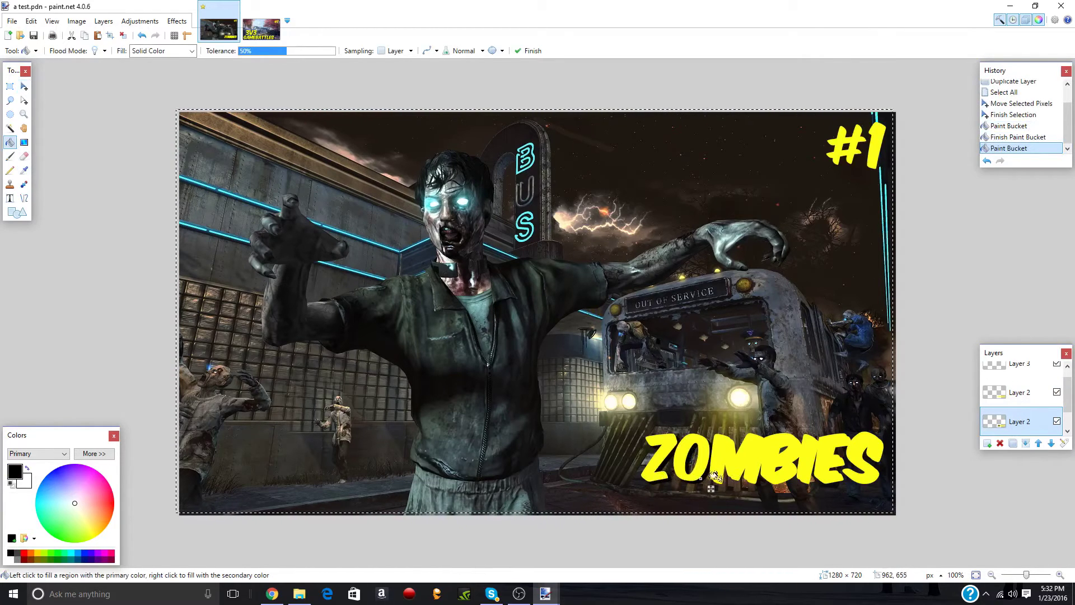
{"action": "left_click", "coordinate": [769, 469]}
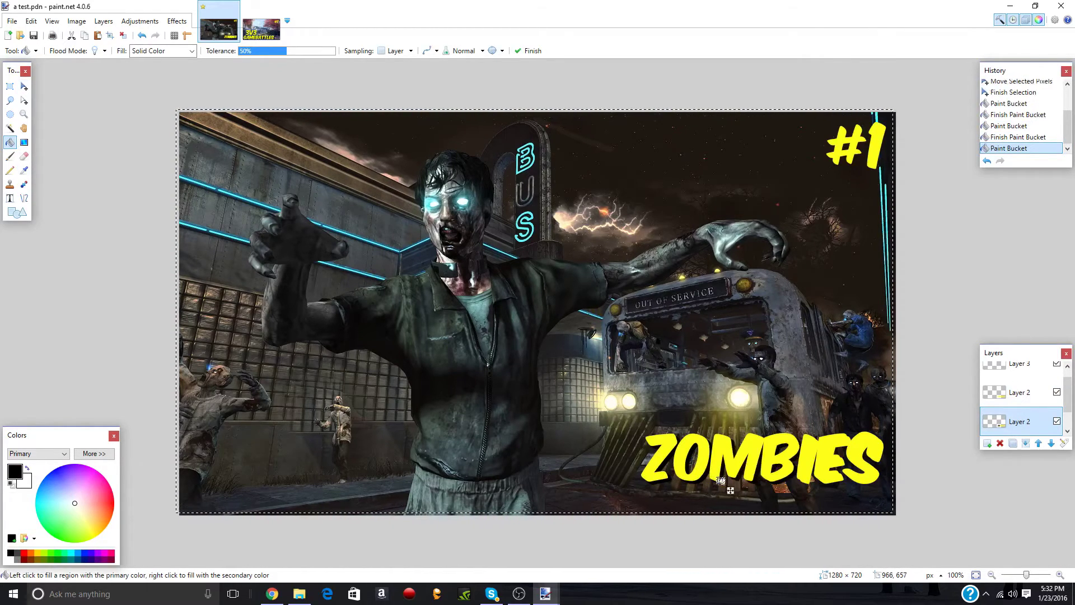
{"action": "left_click", "coordinate": [807, 479]}
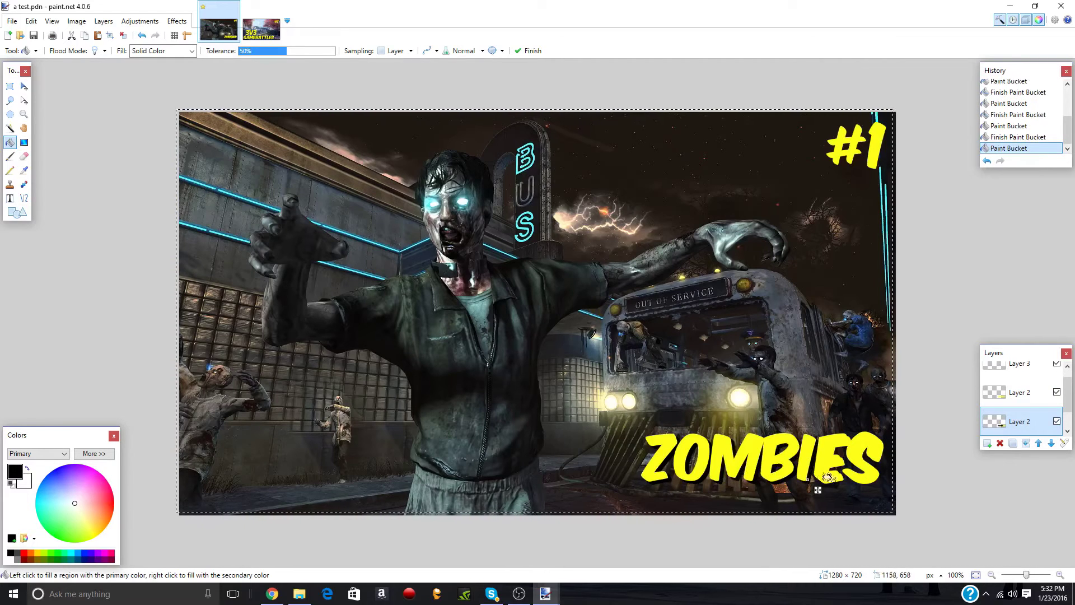
{"action": "left_click", "coordinate": [875, 475]}
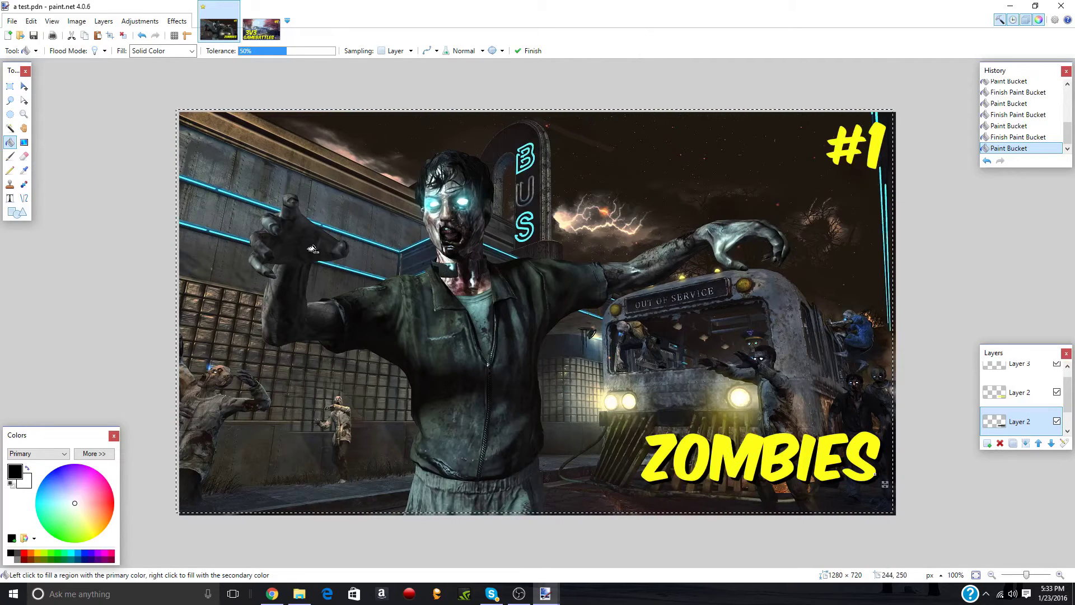
In Chrome, replace the 'zombies' image search with a search for 'ray gun'.
{"action": "left_click", "coordinate": [271, 595]}
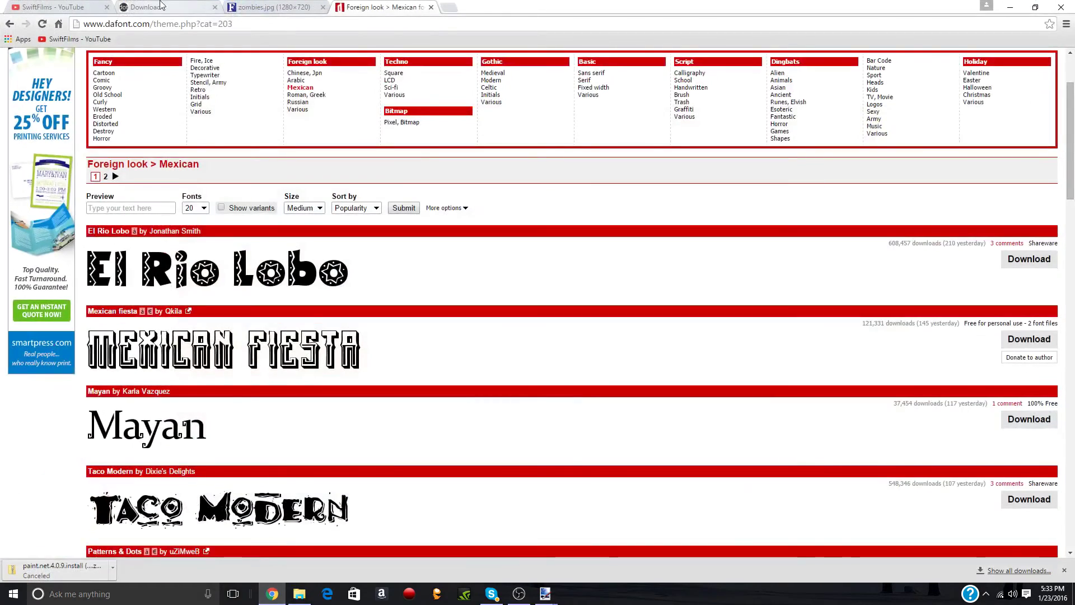
{"action": "left_click", "coordinate": [261, 8]}
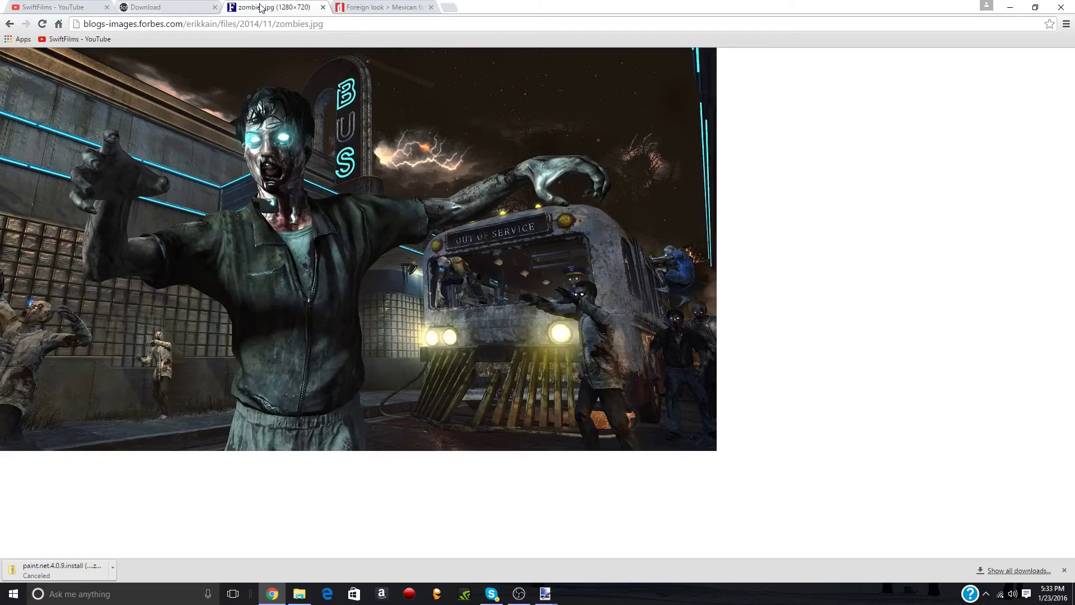
{"action": "left_click", "coordinate": [9, 24]}
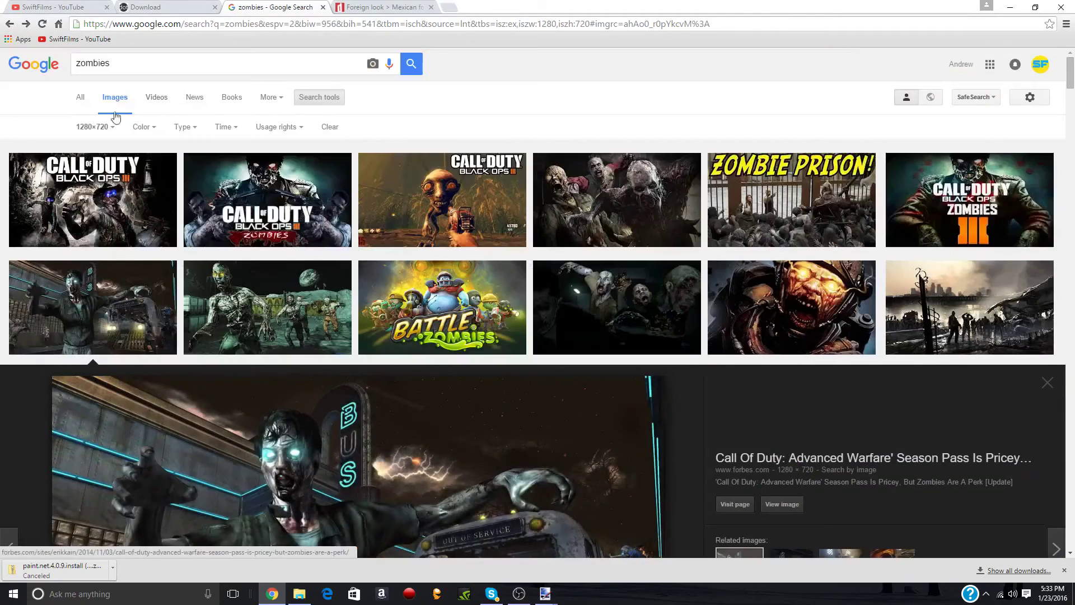
{"action": "left_click_drag", "start_coordinate": [123, 62], "coordinate": [67, 66]}
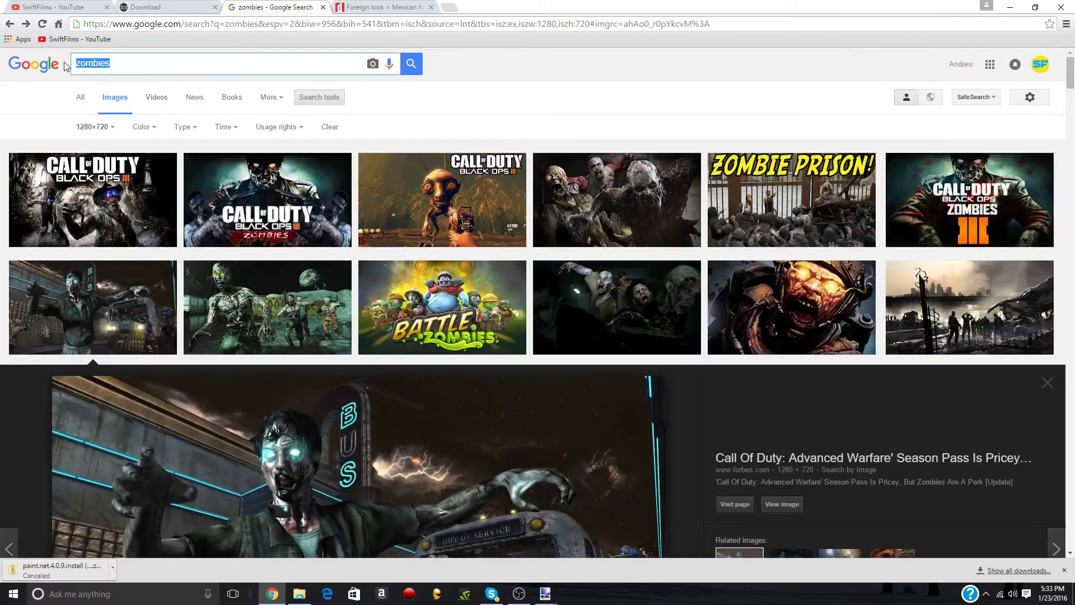
{"action": "key", "text": "BackSpace"}
{"action": "type", "text": "ray gun"}
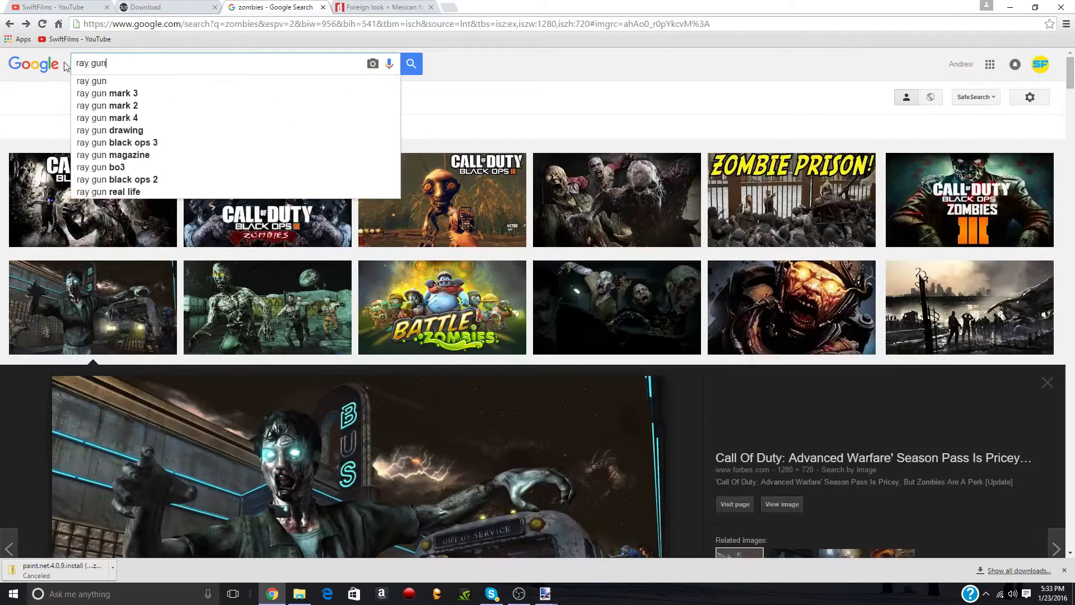
{"action": "key", "text": "Return"}
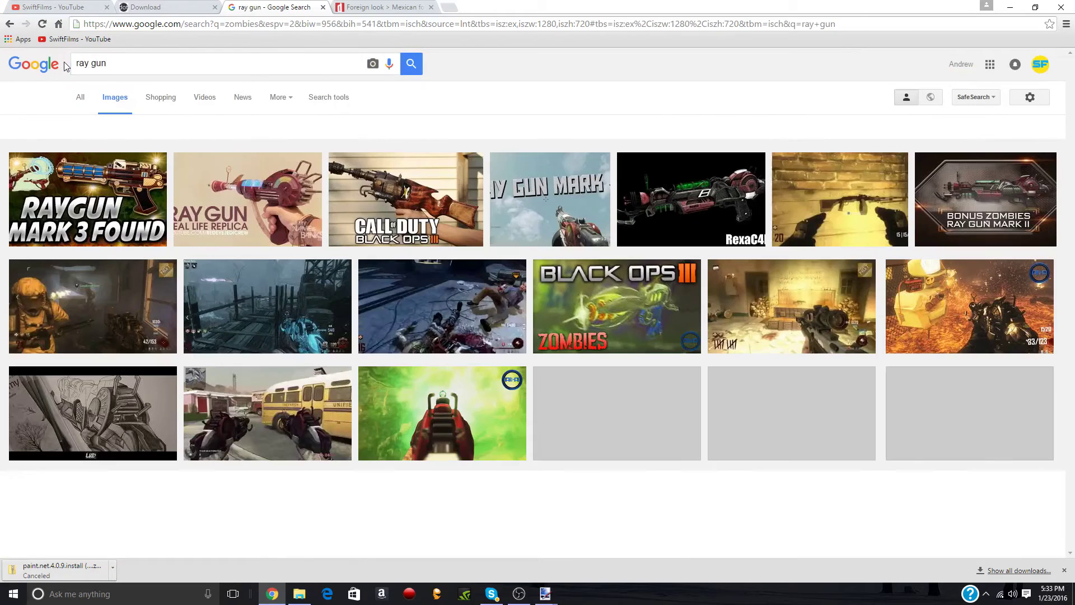
Filter the ray gun results to Any size and Transparent colour.
{"action": "left_click", "coordinate": [104, 128]}
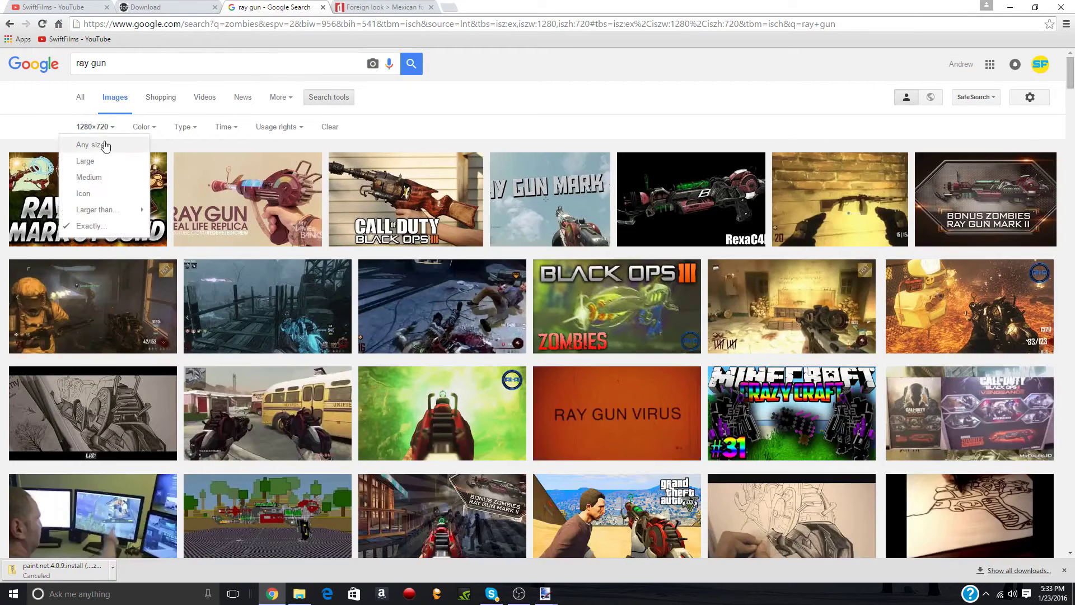
{"action": "left_click", "coordinate": [102, 144]}
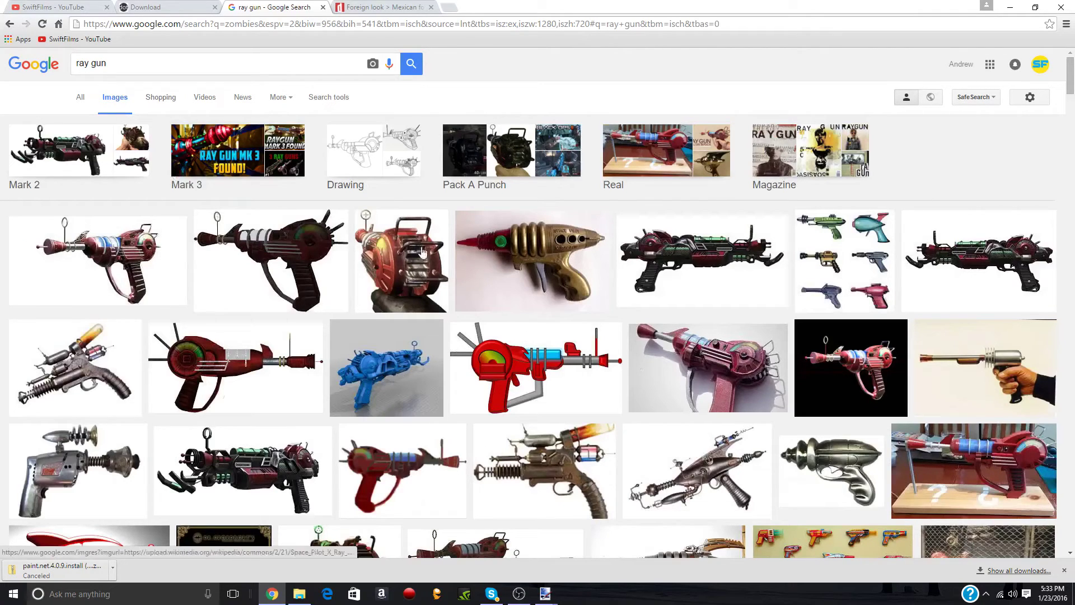
{"action": "left_click", "coordinate": [322, 99]}
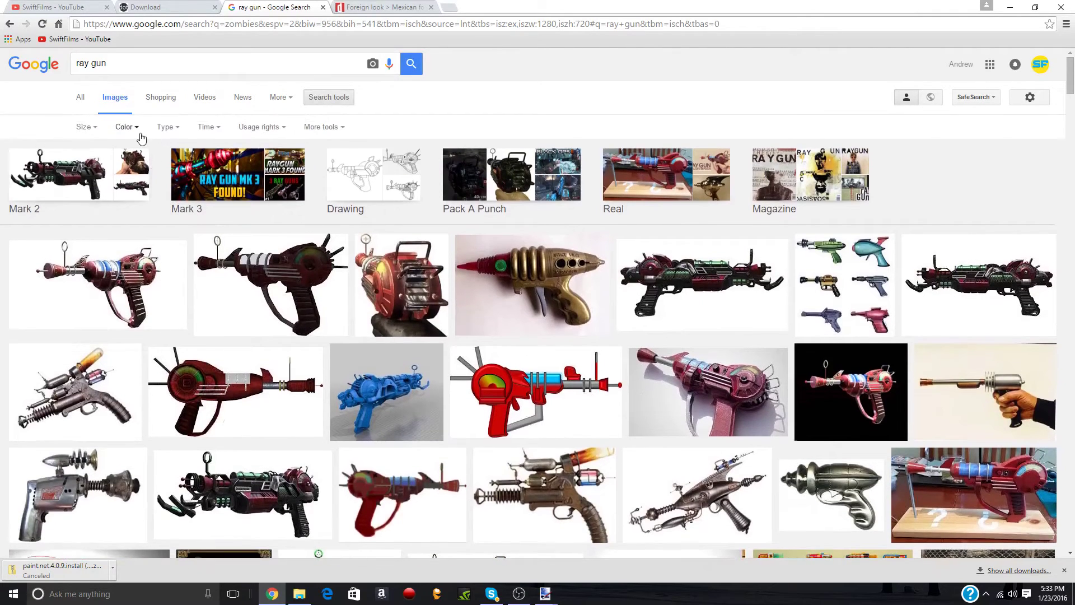
{"action": "left_click", "coordinate": [133, 129]}
{"action": "left_click", "coordinate": [135, 193]}
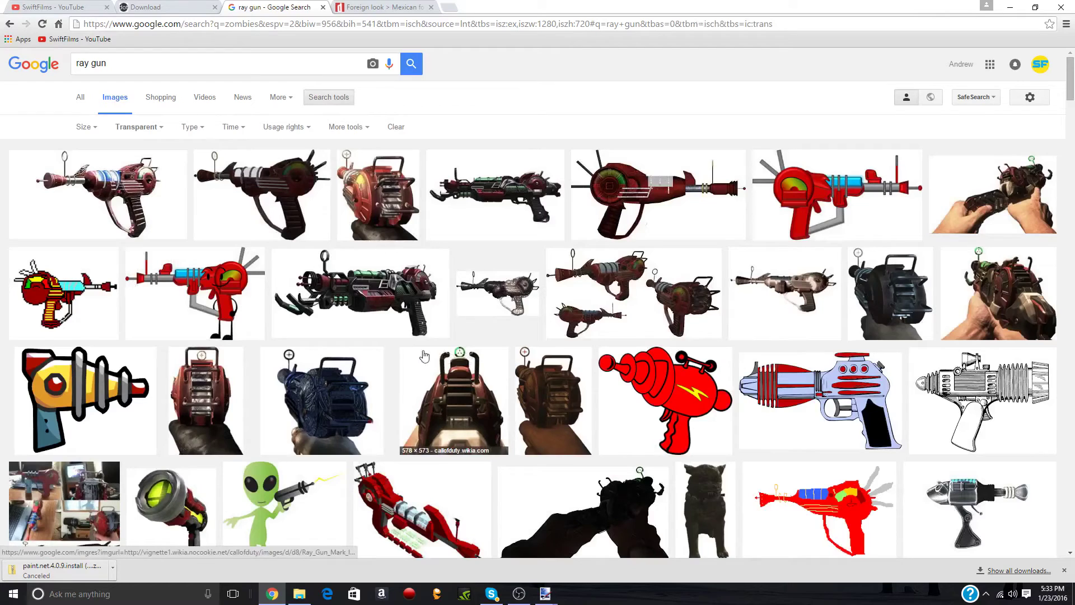
Open the ray gun mark ii image at full size and copy it.
{"action": "left_click", "coordinate": [377, 302]}
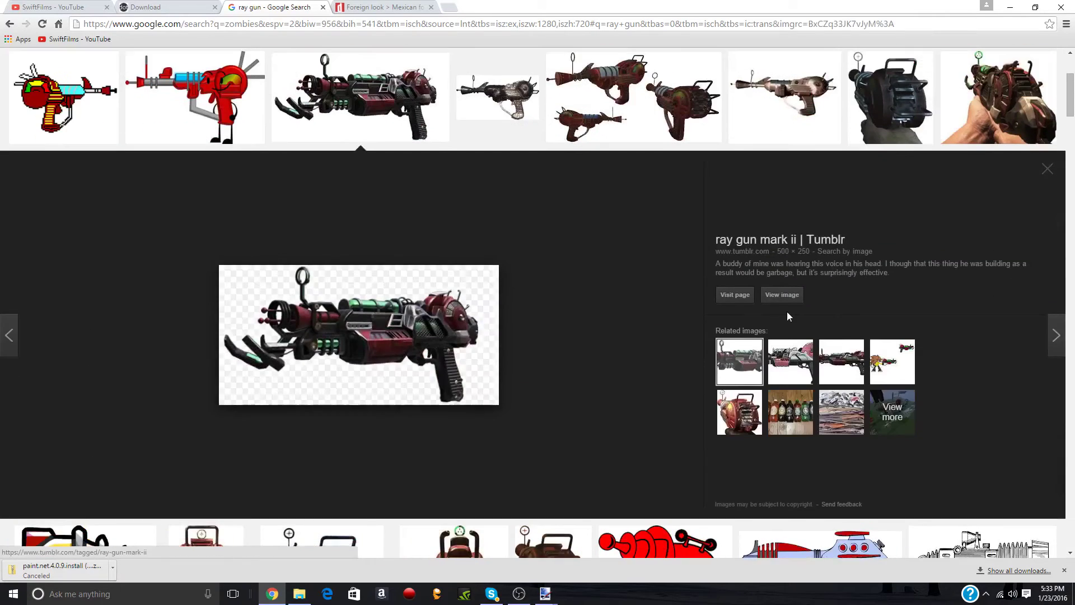
{"action": "left_click", "coordinate": [792, 296]}
{"action": "right_click", "coordinate": [180, 176]}
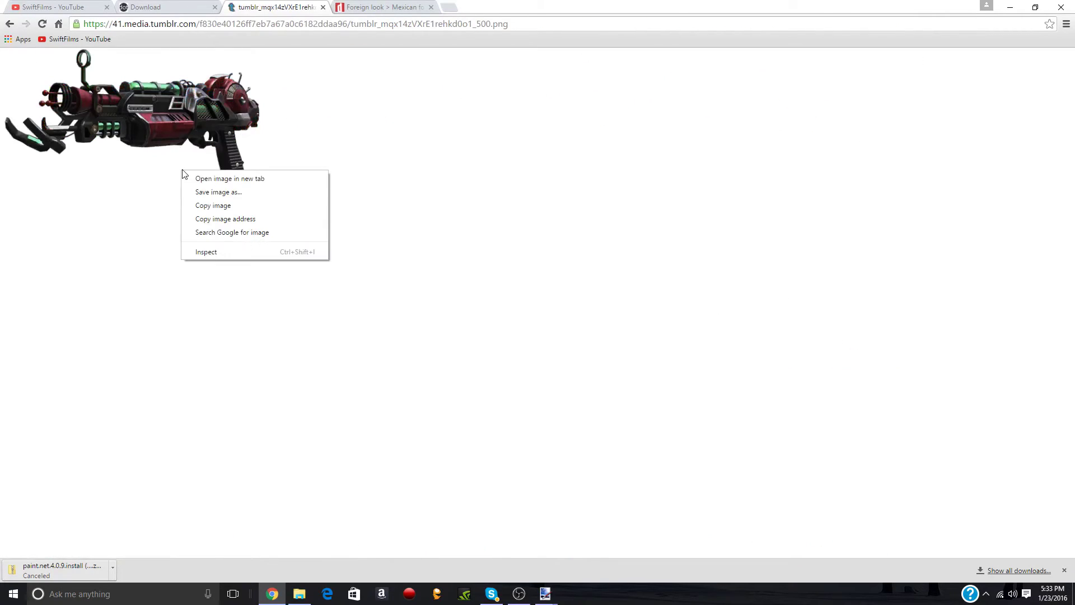
{"action": "left_click", "coordinate": [228, 207]}
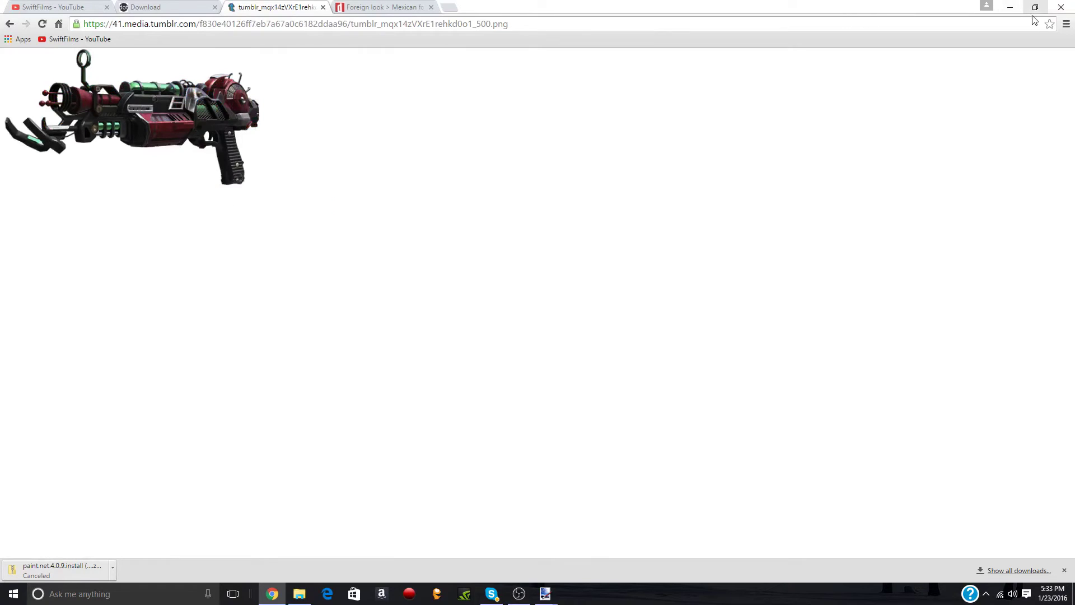
Back in paint.net, add a new layer and paste the ray gun onto it.
{"action": "left_click", "coordinate": [1010, 7]}
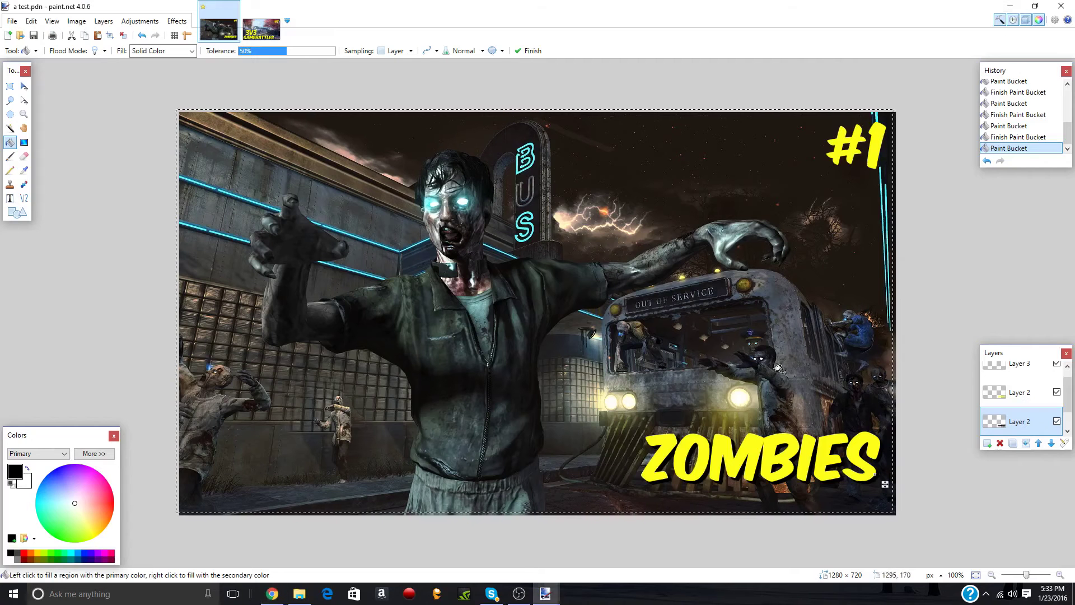
{"action": "left_click", "coordinate": [1017, 367]}
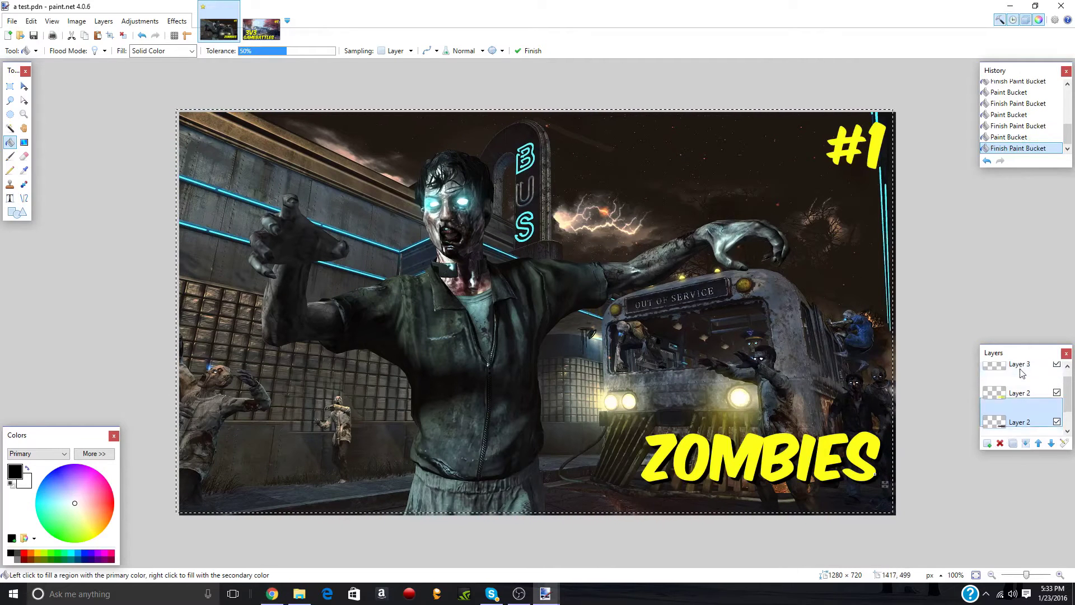
{"action": "left_click", "coordinate": [987, 444]}
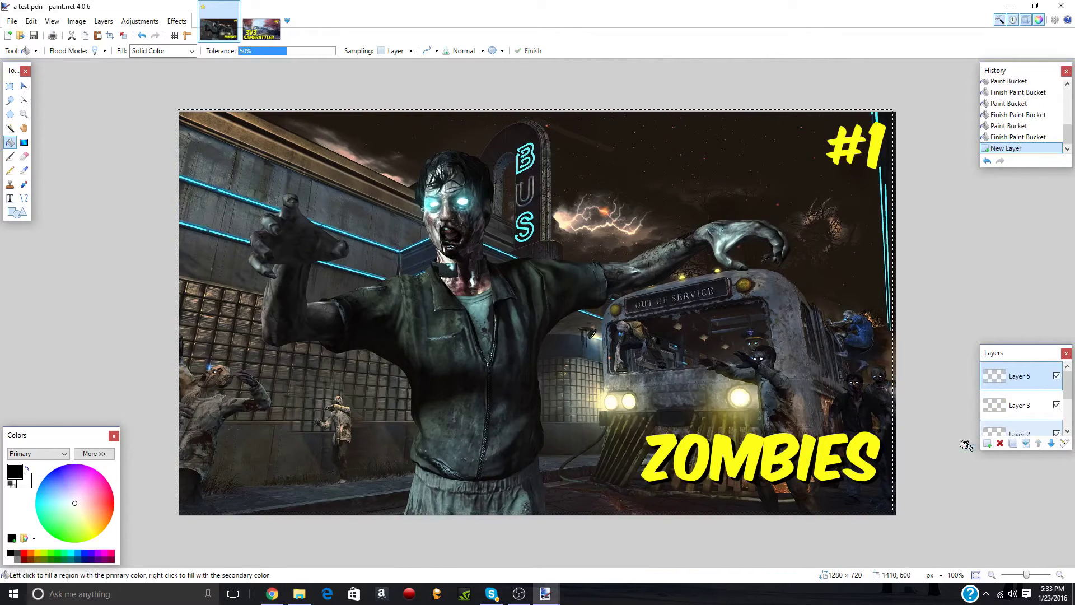
{"action": "key", "text": "ctrl+v"}
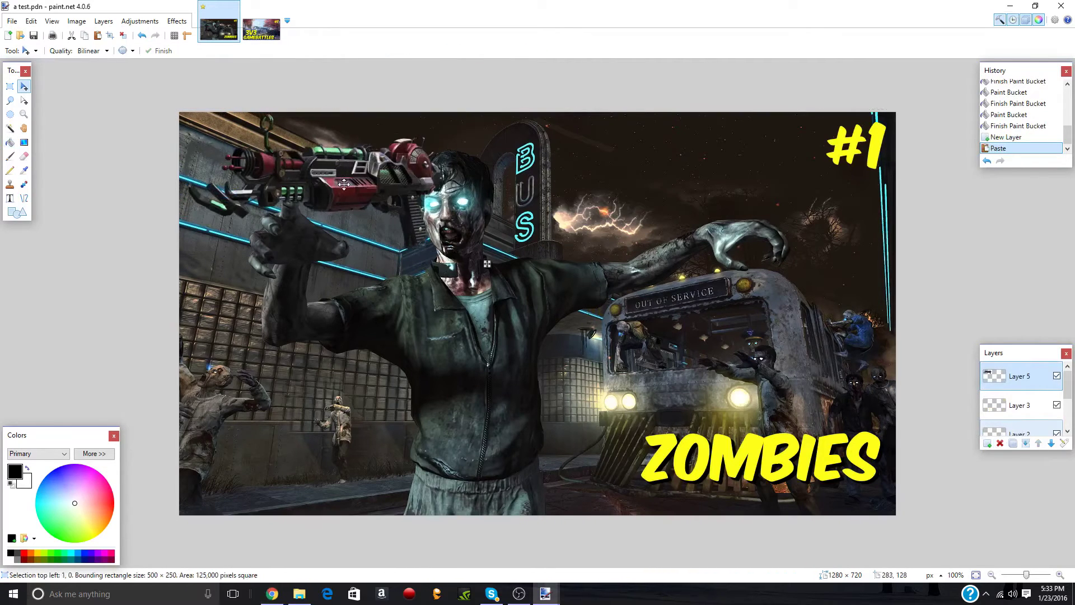
Move the ray gun to the zombie's hands at lower left and size it to 440 × 220.
{"action": "left_click_drag", "start_coordinate": [344, 184], "coordinate": [388, 413]}
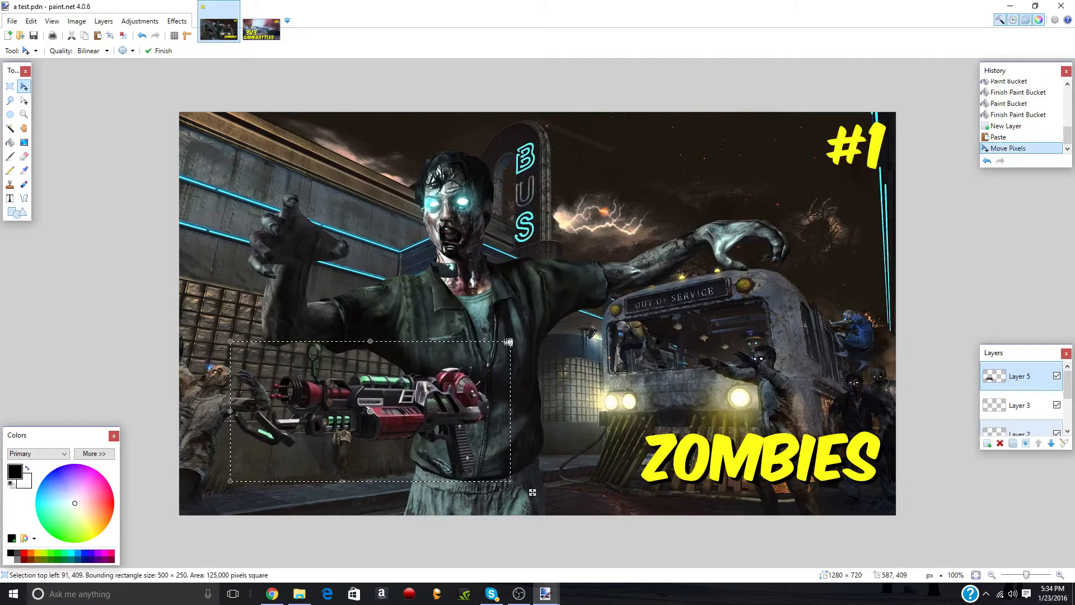
{"action": "left_click_drag", "start_coordinate": [508, 342], "coordinate": [443, 247]}
{"action": "left_click", "coordinate": [142, 36]}
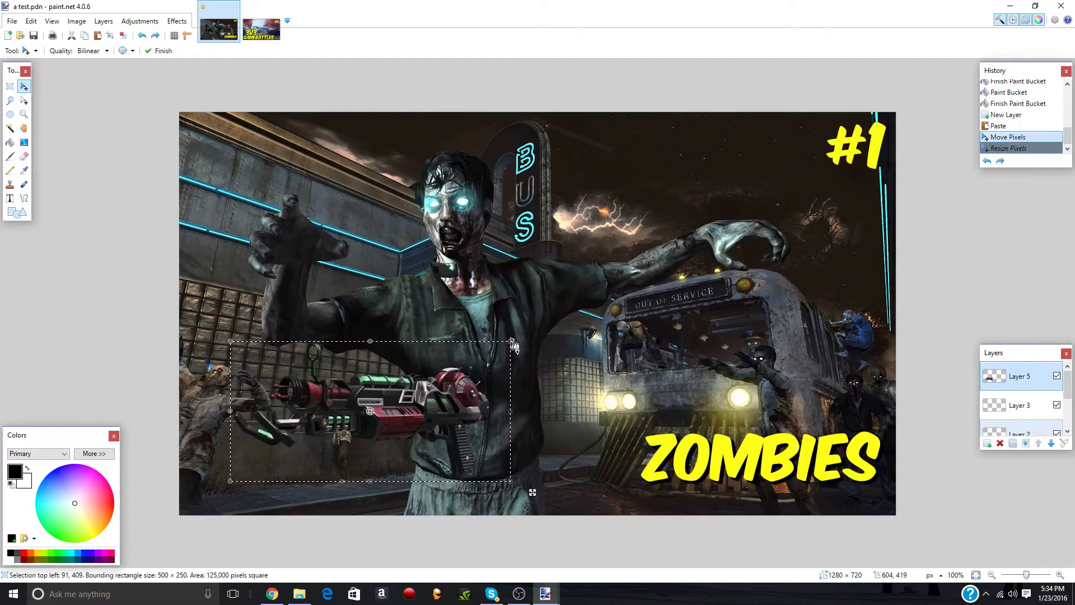
{"action": "left_click_drag", "start_coordinate": [513, 346], "coordinate": [480, 297]}
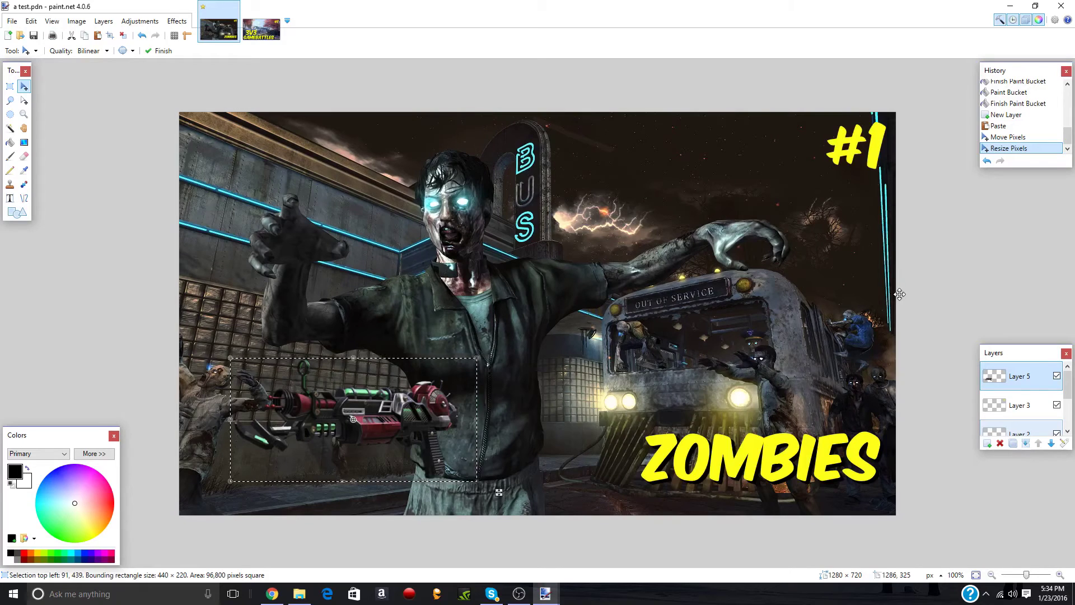
Save As 'zombies for youtube test' in paint.net (*.pdn) format in the Thumbnails folder.
{"action": "left_click", "coordinate": [12, 21]}
{"action": "left_click", "coordinate": [12, 22]}
{"action": "left_click", "coordinate": [10, 22]}
{"action": "left_click", "coordinate": [8, 24]}
{"action": "left_click", "coordinate": [7, 24]}
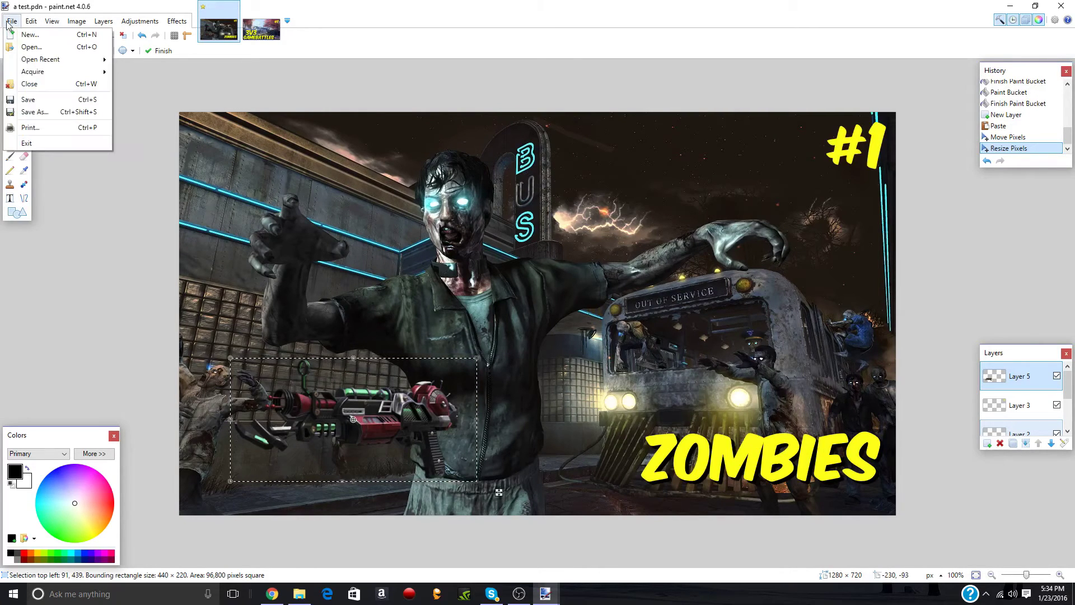
{"action": "left_click", "coordinate": [35, 110]}
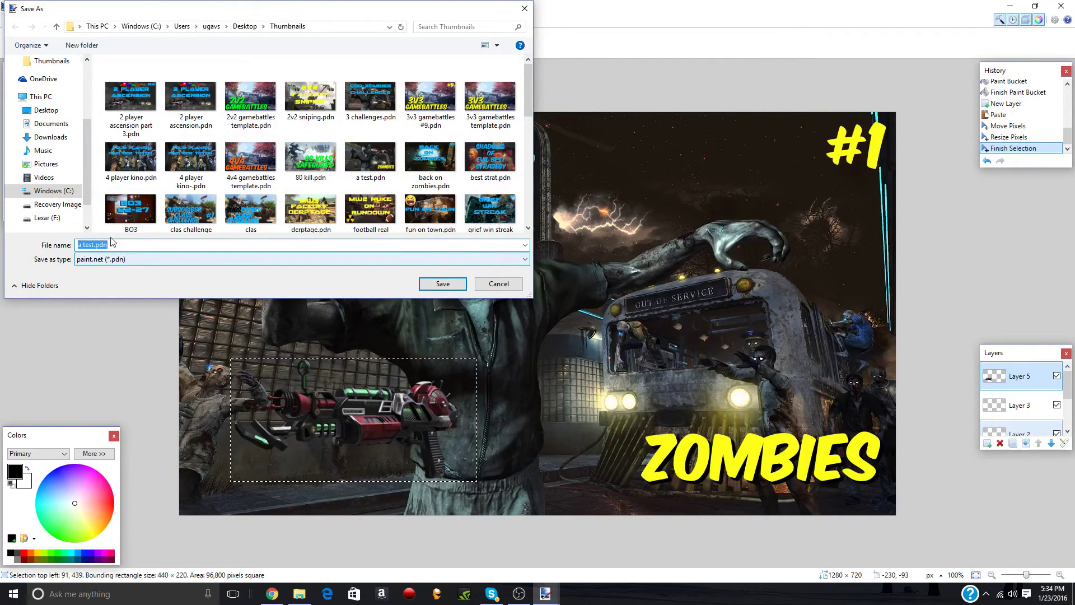
{"action": "key", "text": "BackSpace"}
{"action": "type", "text": "zomb"}
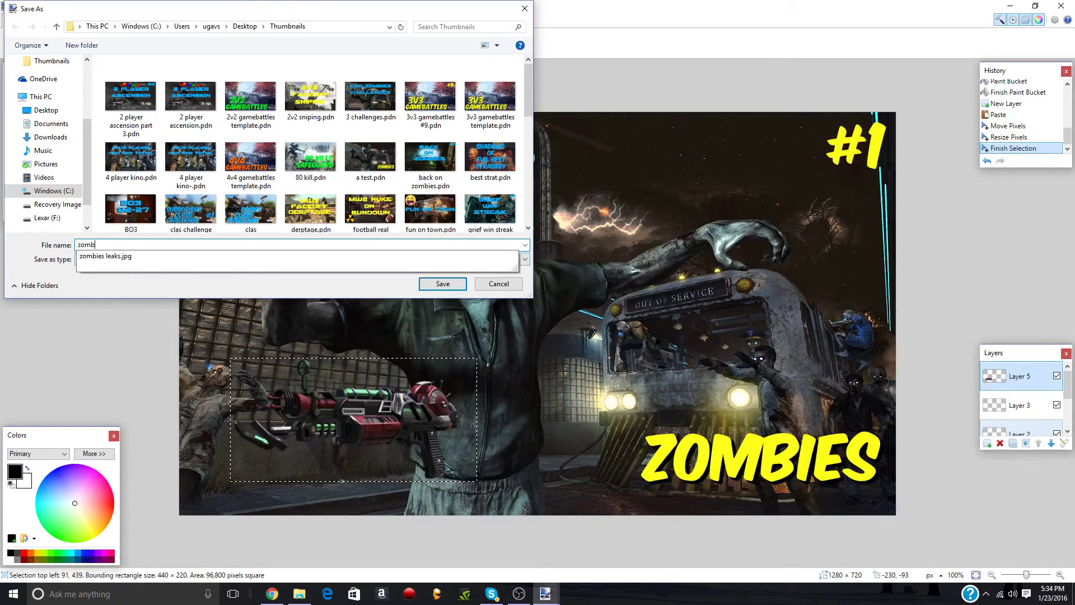
{"action": "type", "text": "ies for youtube test"}
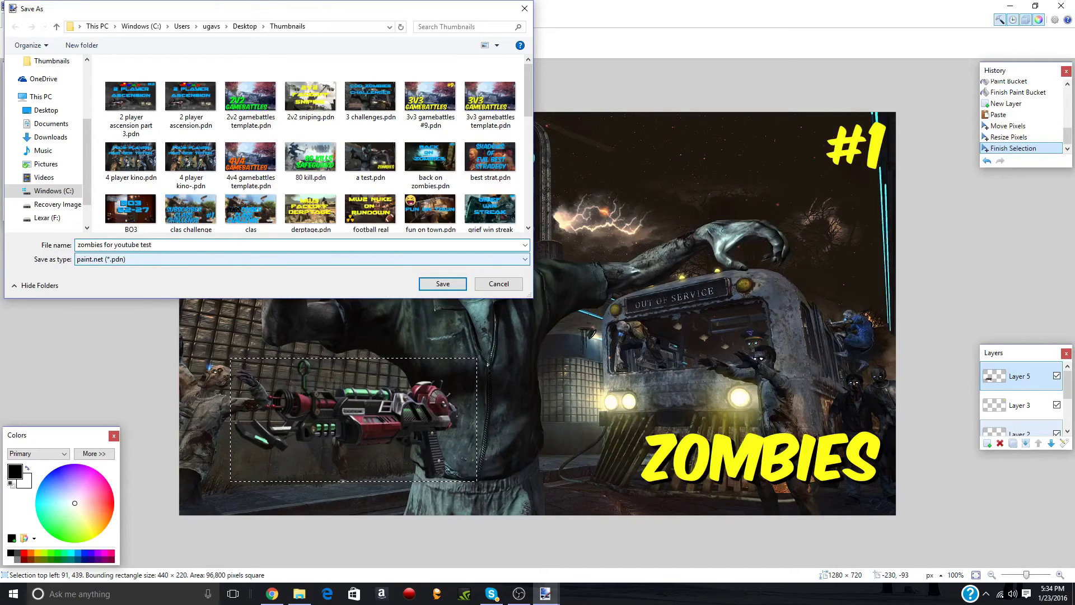
{"action": "left_click", "coordinate": [436, 285]}
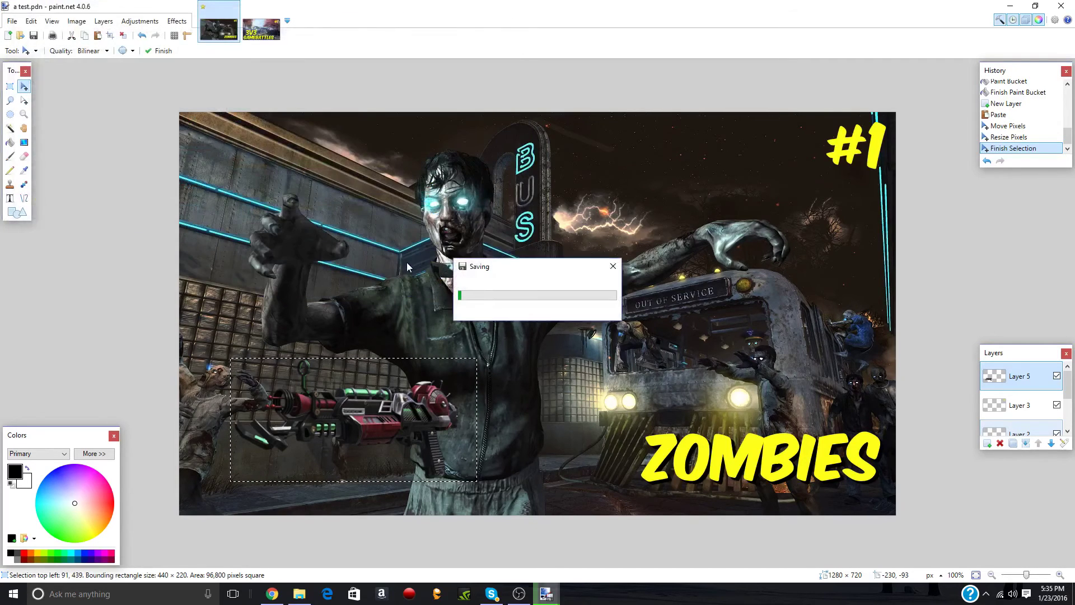
Save a flattened JPEG copy, zombies for youtube test.jpg, at quality 100.
{"action": "left_click", "coordinate": [11, 21]}
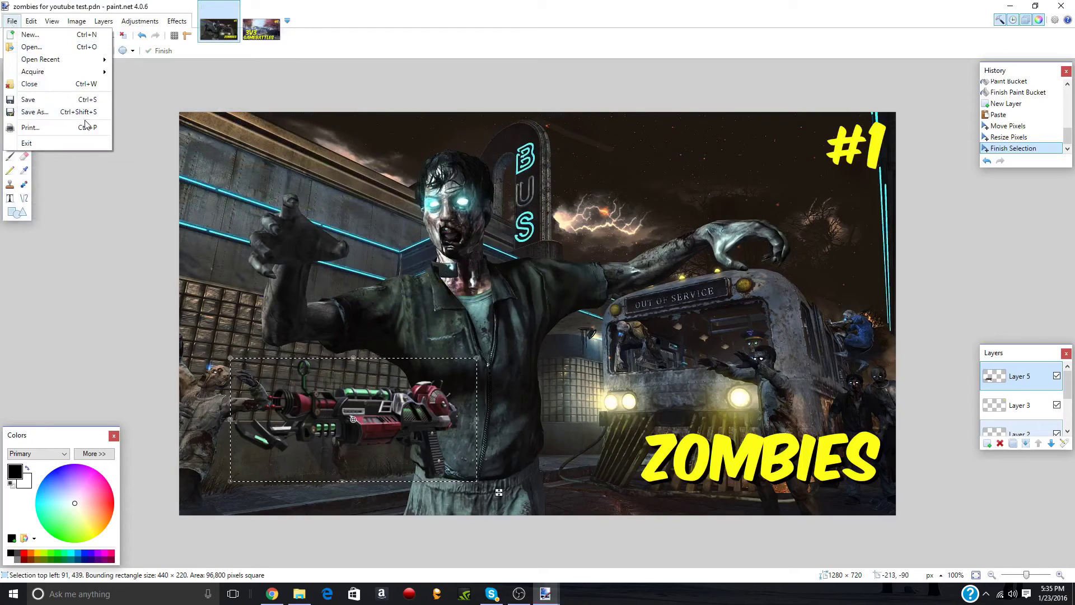
{"action": "left_click", "coordinate": [79, 113]}
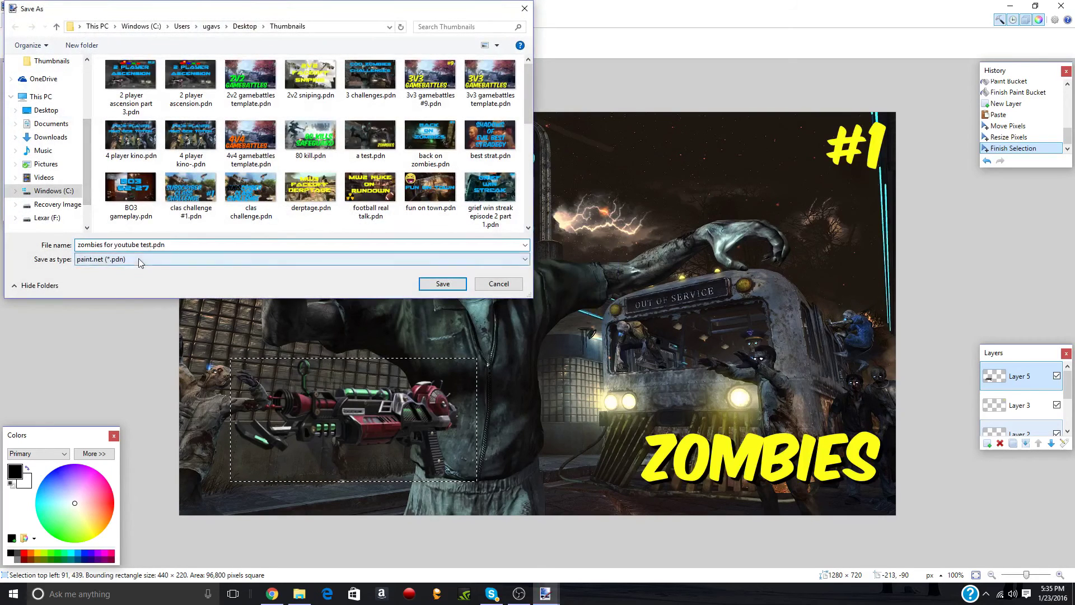
{"action": "left_click", "coordinate": [139, 261]}
{"action": "left_click", "coordinate": [129, 295]}
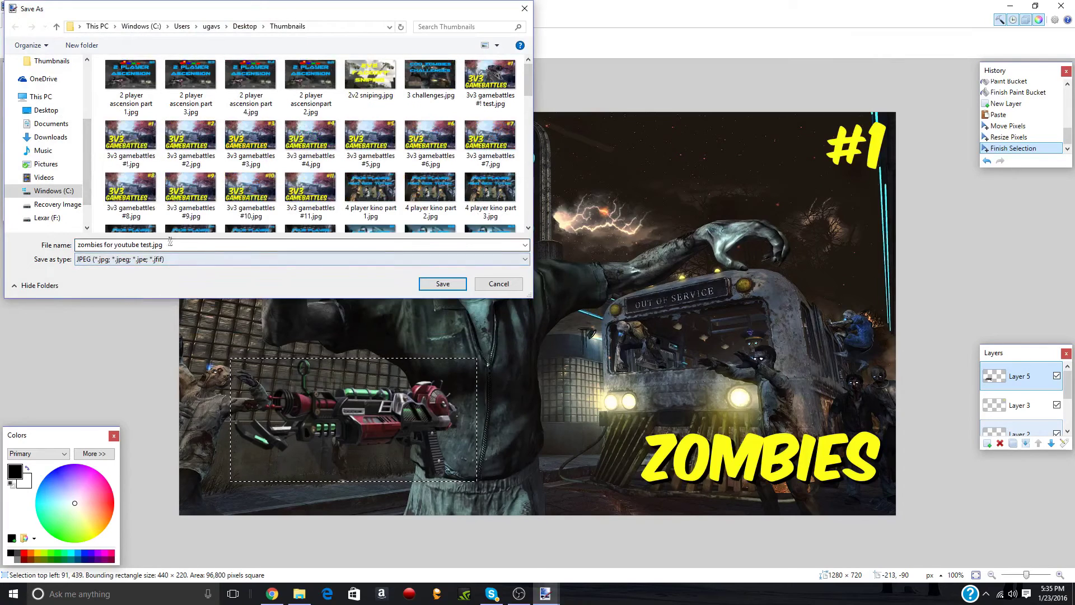
{"action": "left_click", "coordinate": [447, 283]}
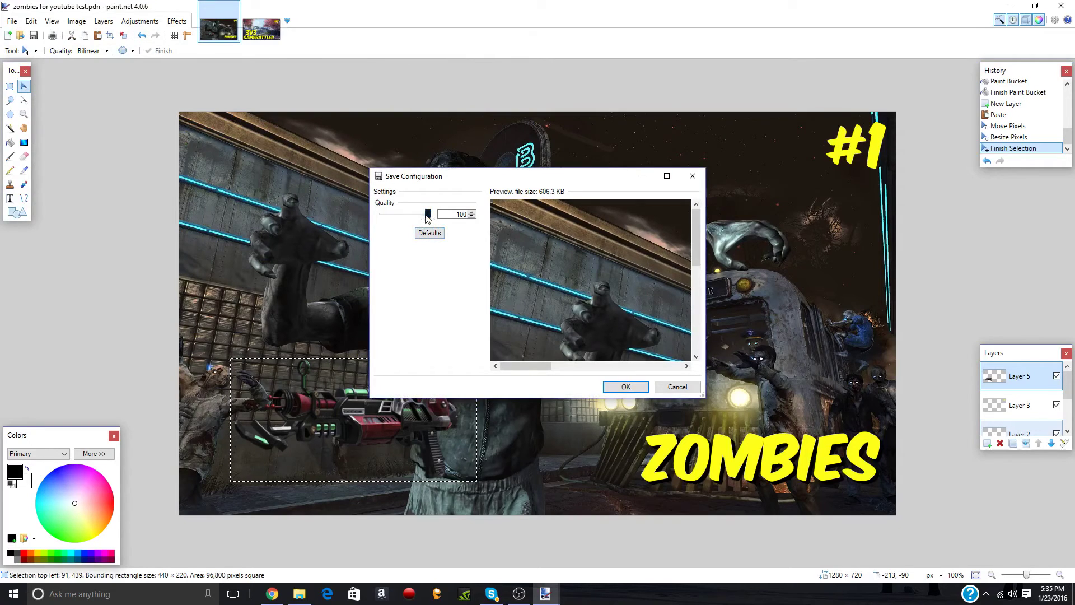
{"action": "left_click", "coordinate": [626, 387]}
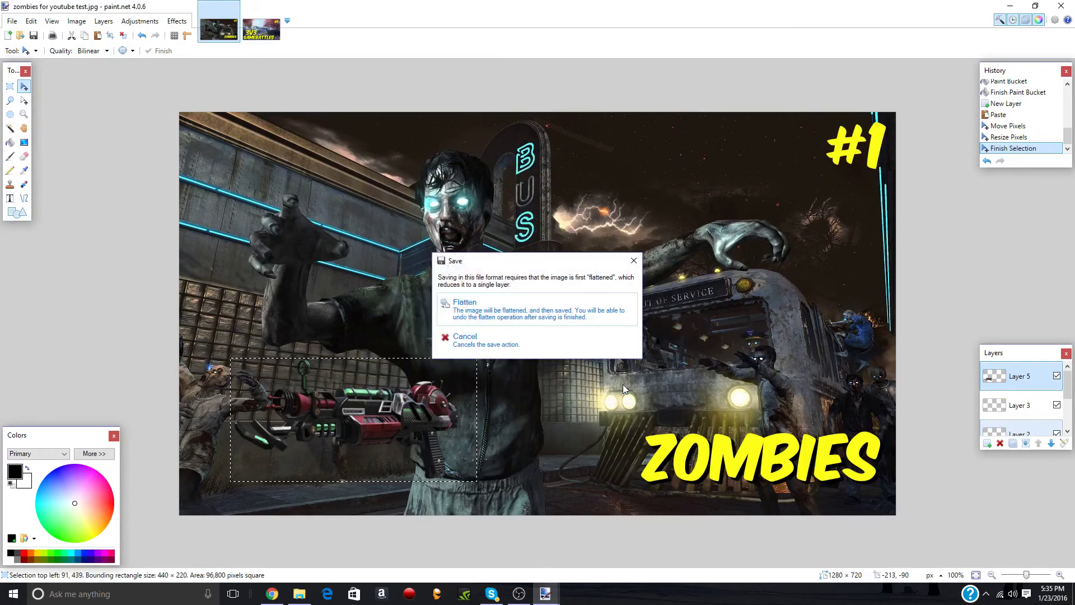
{"action": "left_click", "coordinate": [536, 303]}
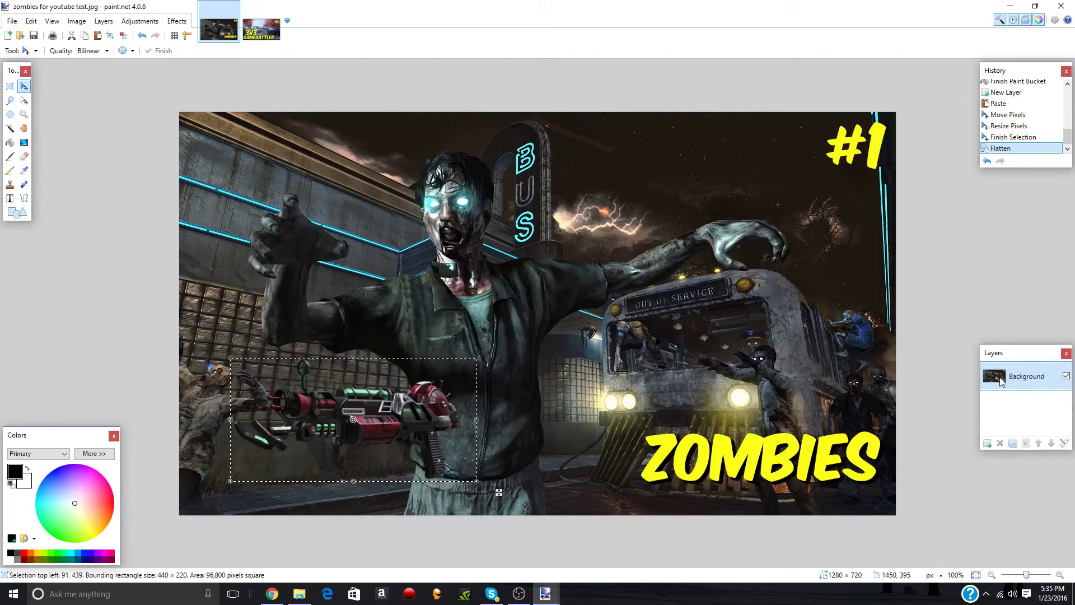
Reopen zombies for youtube test.pdn from Open Recent, with Layers 5, 3 and 2 intact.
{"action": "left_click", "coordinate": [12, 20]}
{"action": "mouse_move", "coordinate": [112, 59]}
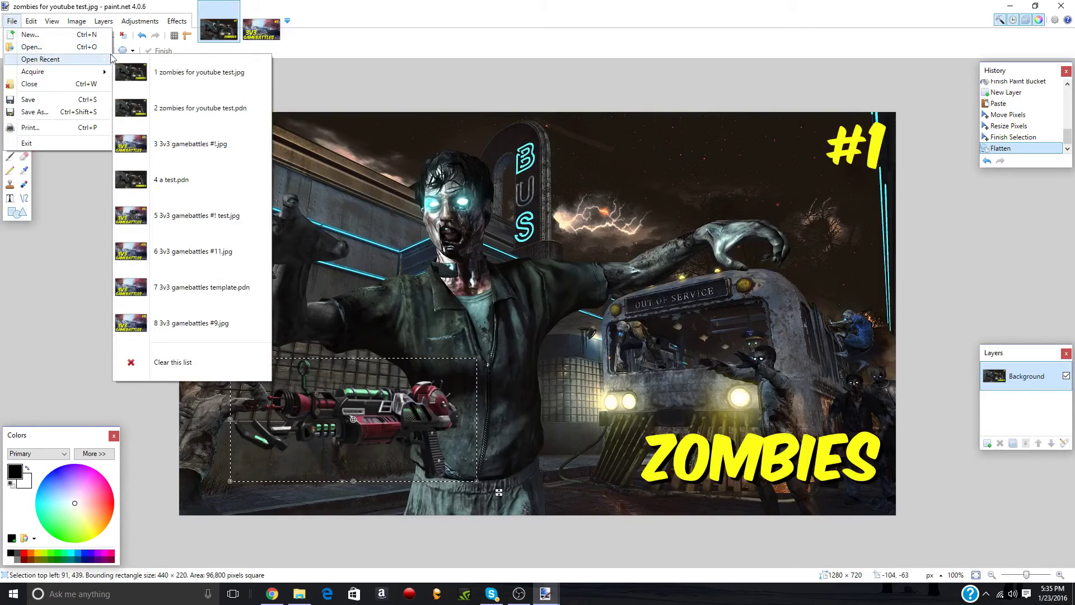
{"action": "left_click", "coordinate": [200, 108]}
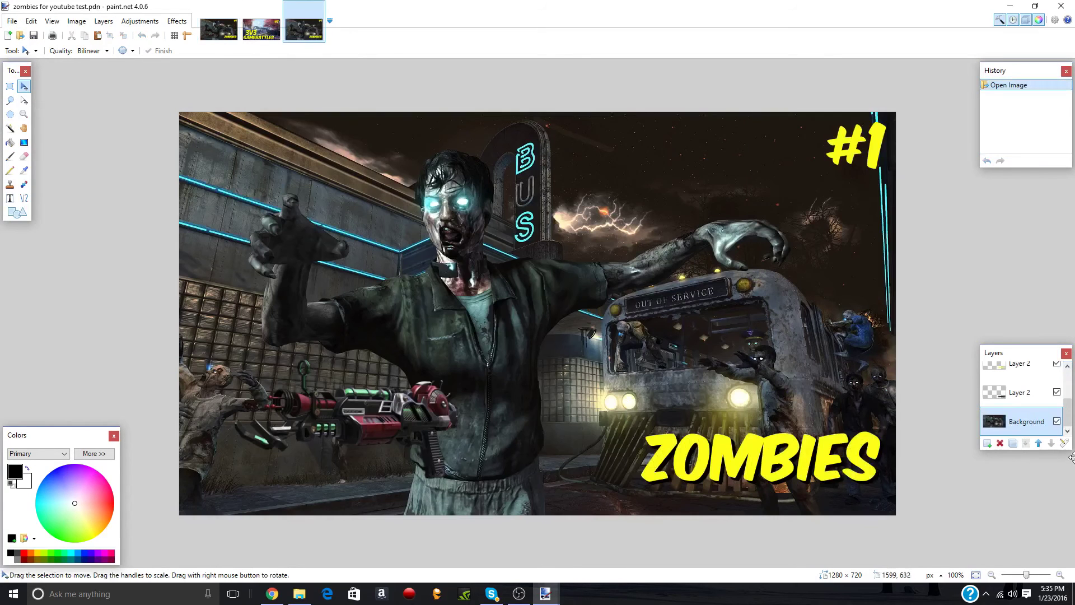
{"action": "left_click_drag", "start_coordinate": [1066, 423], "coordinate": [1066, 395]}
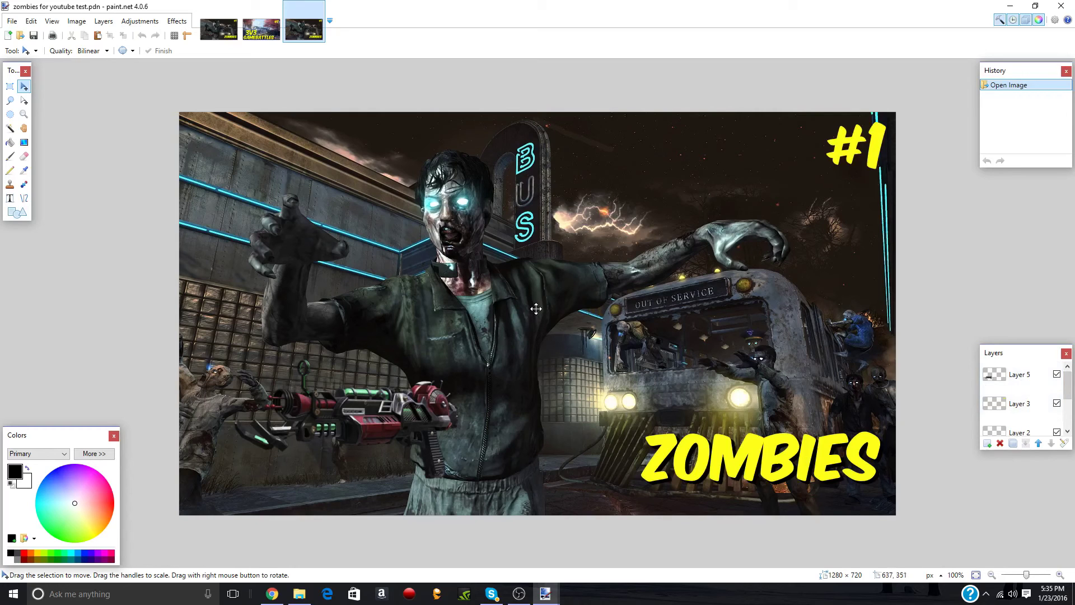
{"action": "left_click", "coordinate": [1012, 6]}
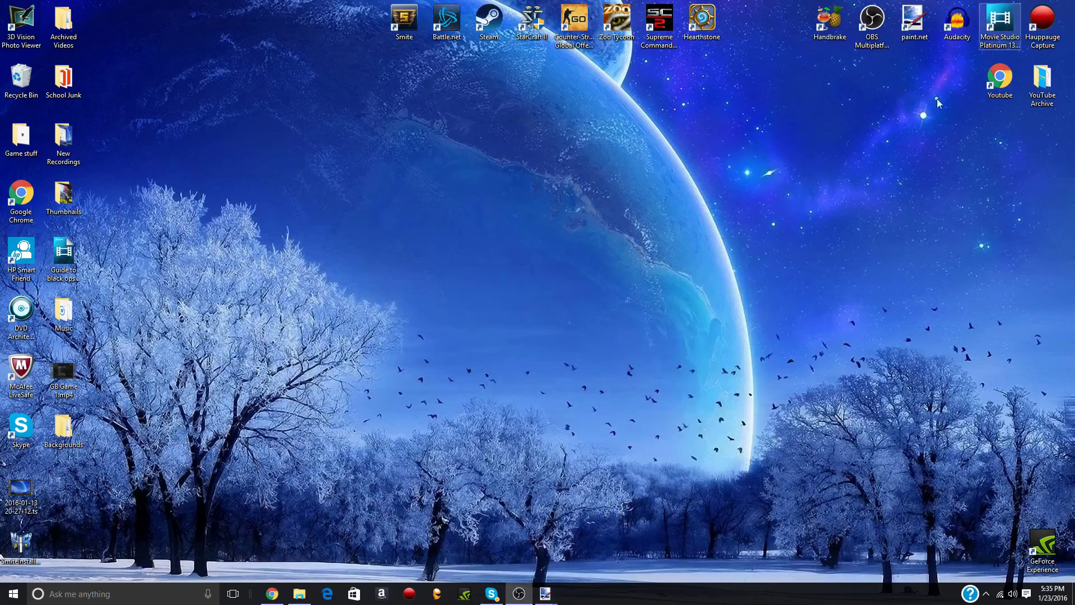
{"action": "left_click", "coordinate": [273, 594]}
{"action": "left_click", "coordinate": [76, 8]}
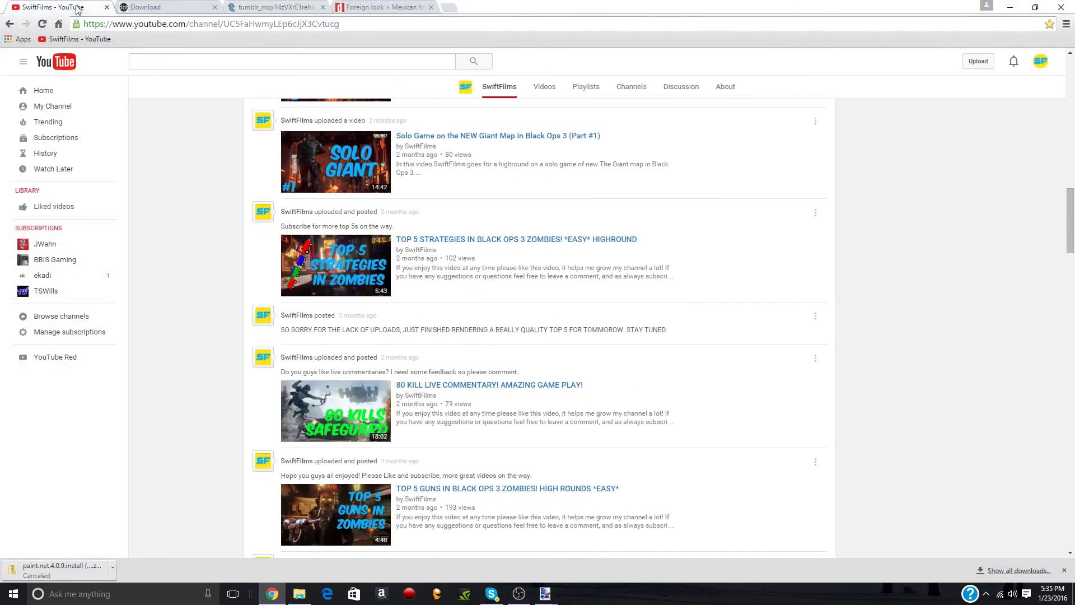
{"action": "left_click", "coordinate": [977, 63]}
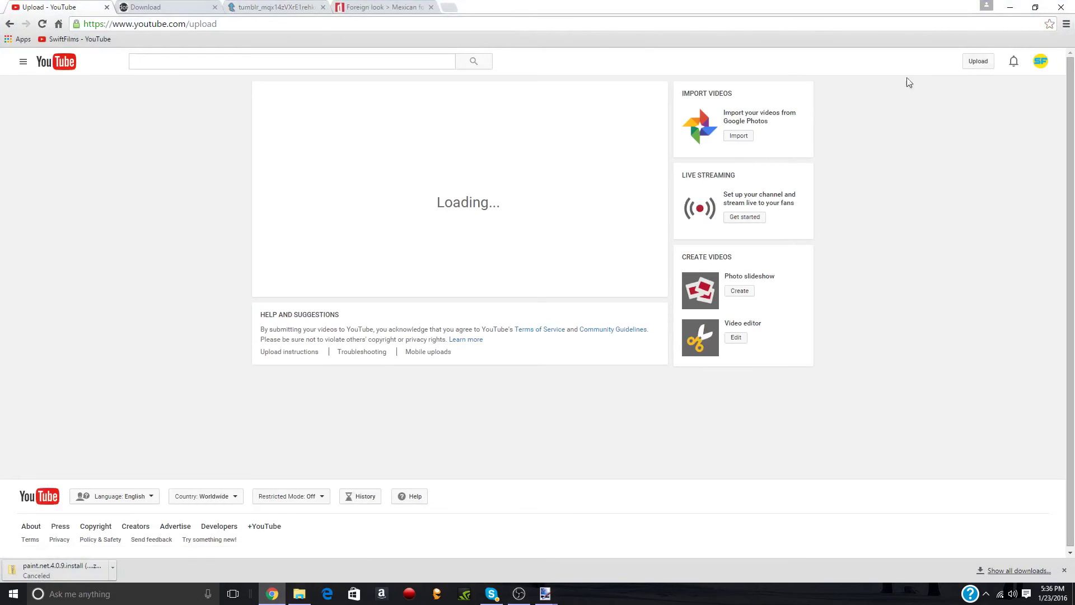
{"action": "left_click", "coordinate": [1035, 8]}
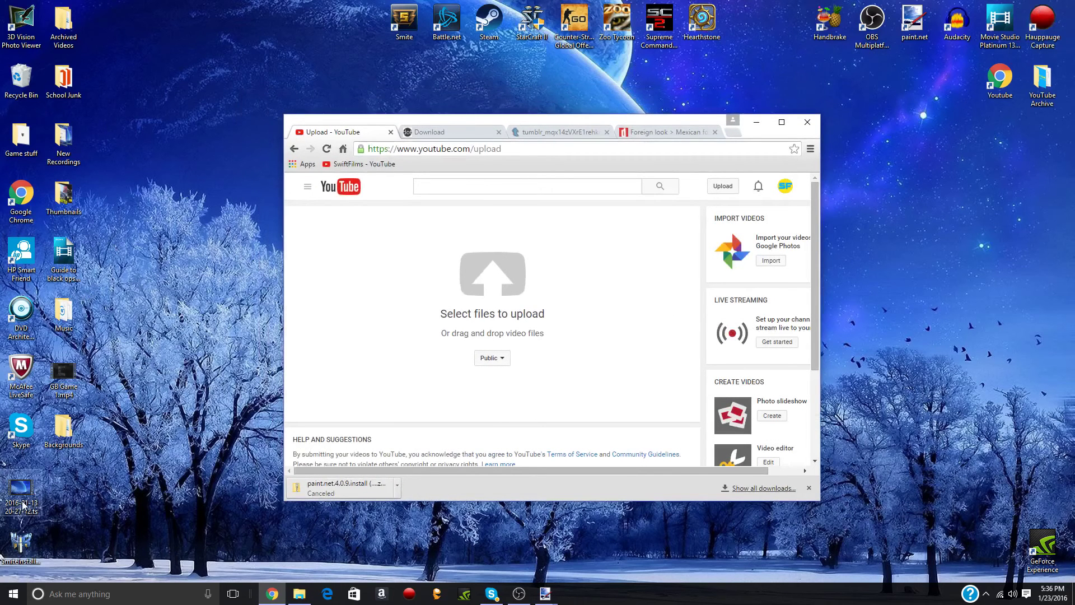
{"action": "left_click_drag", "start_coordinate": [23, 502], "coordinate": [493, 298]}
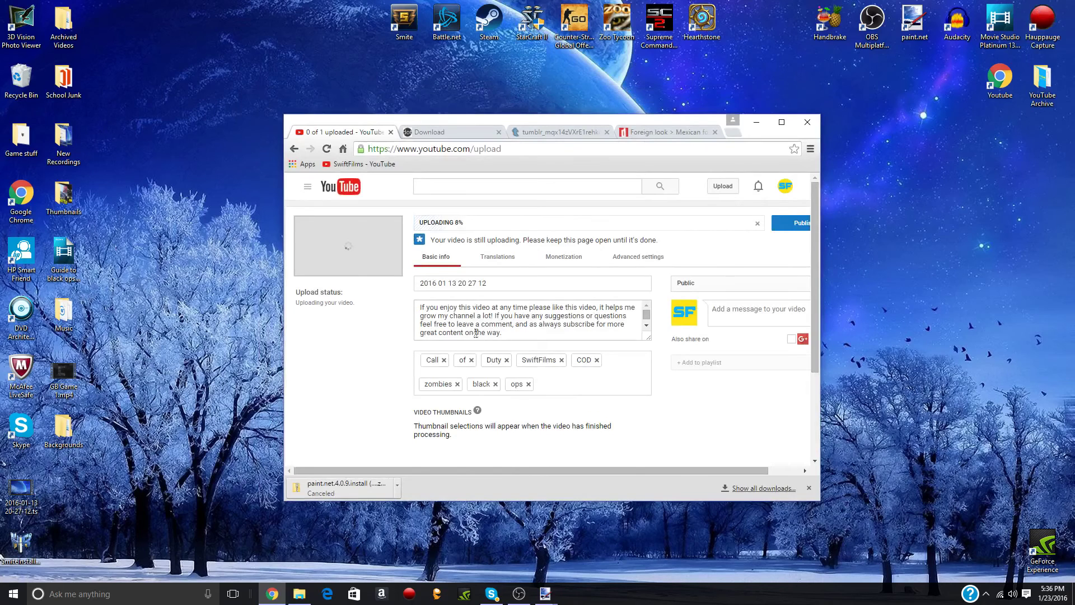
Pick 'zombies for youtube test.pdn' from the Thumbnails folder as the custom thumbnail.
{"action": "left_click", "coordinate": [674, 432]}
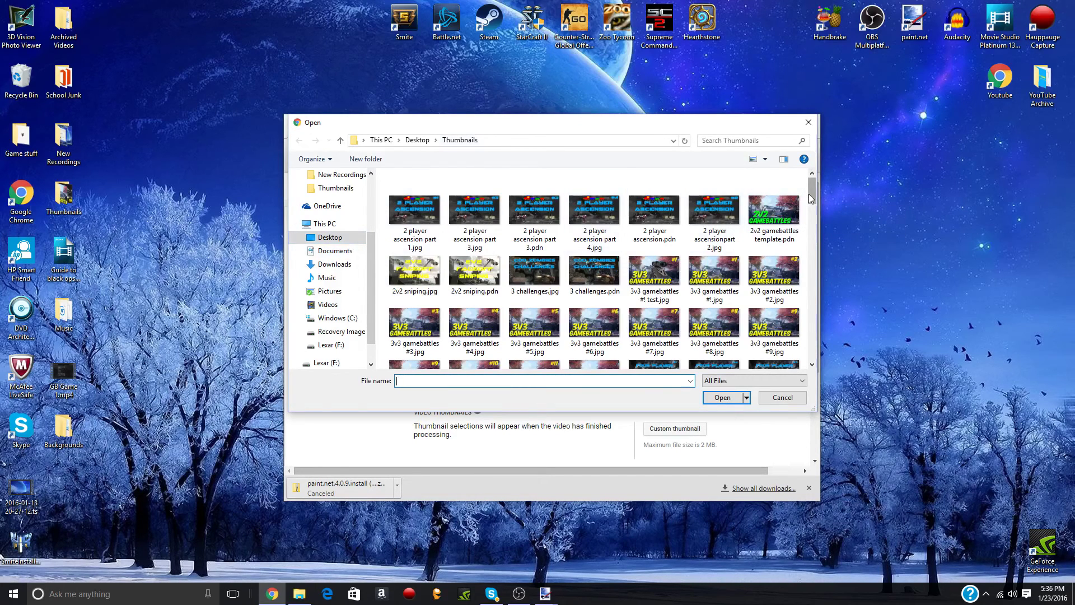
{"action": "left_click_drag", "start_coordinate": [810, 194], "coordinate": [784, 334]}
{"action": "scroll", "coordinate": [784, 334], "scroll_direction": "down", "scroll_amount": 5}
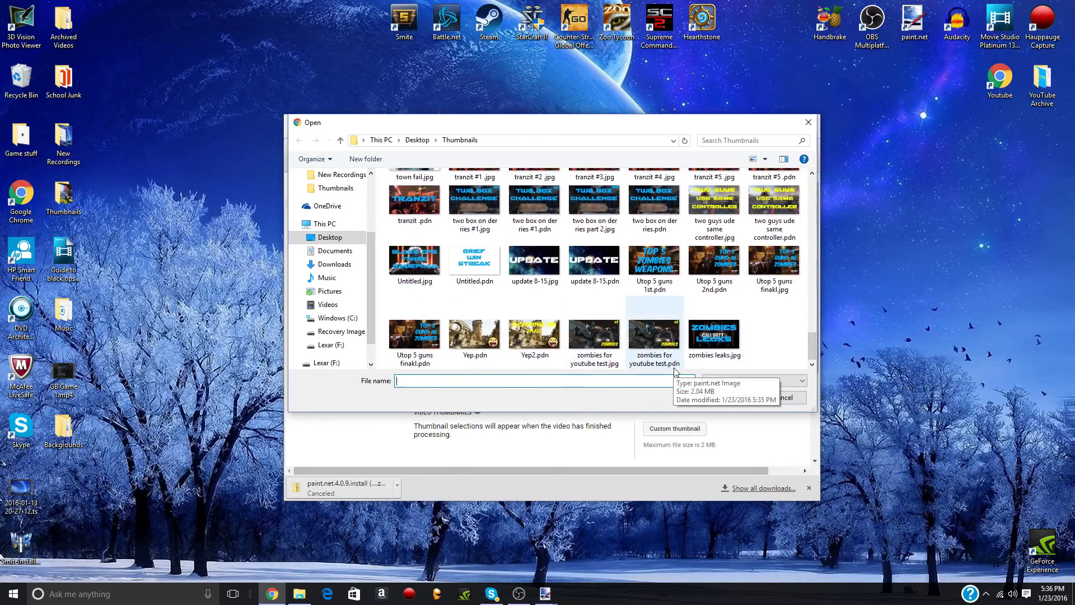
{"action": "double_click", "coordinate": [666, 349]}
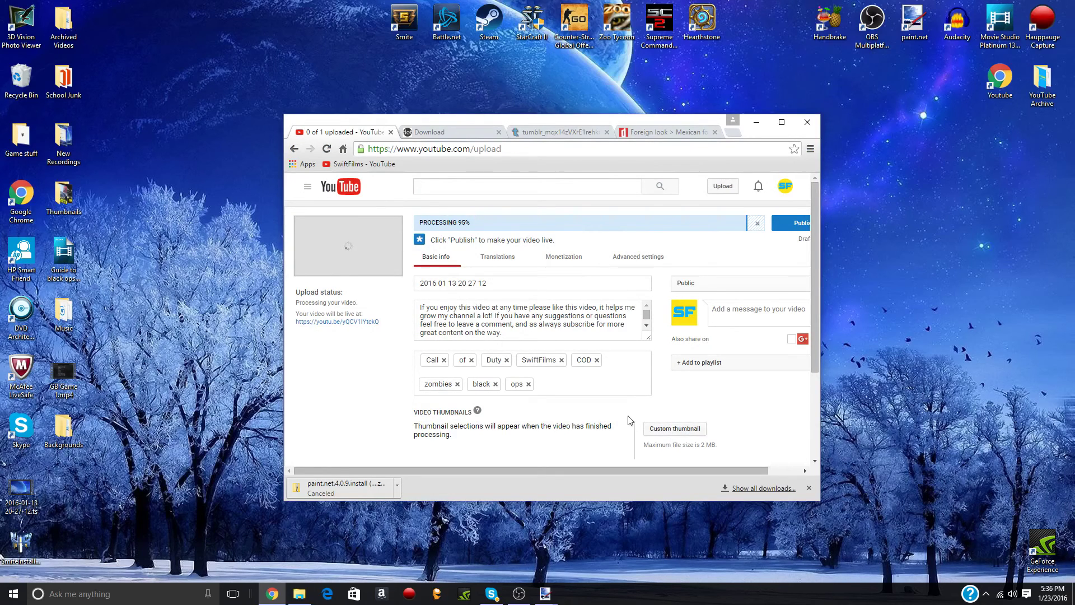
Replace the custom thumbnail with 'zombies for youtube test.jpg'.
{"action": "left_click", "coordinate": [676, 430]}
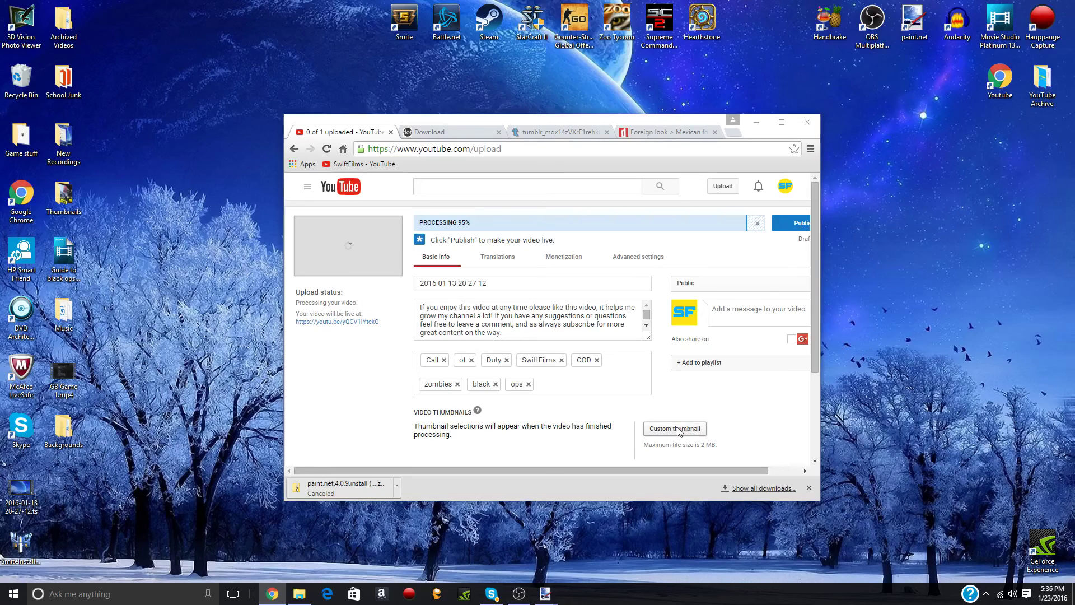
{"action": "scroll", "coordinate": [683, 364], "scroll_direction": "down", "scroll_amount": 15}
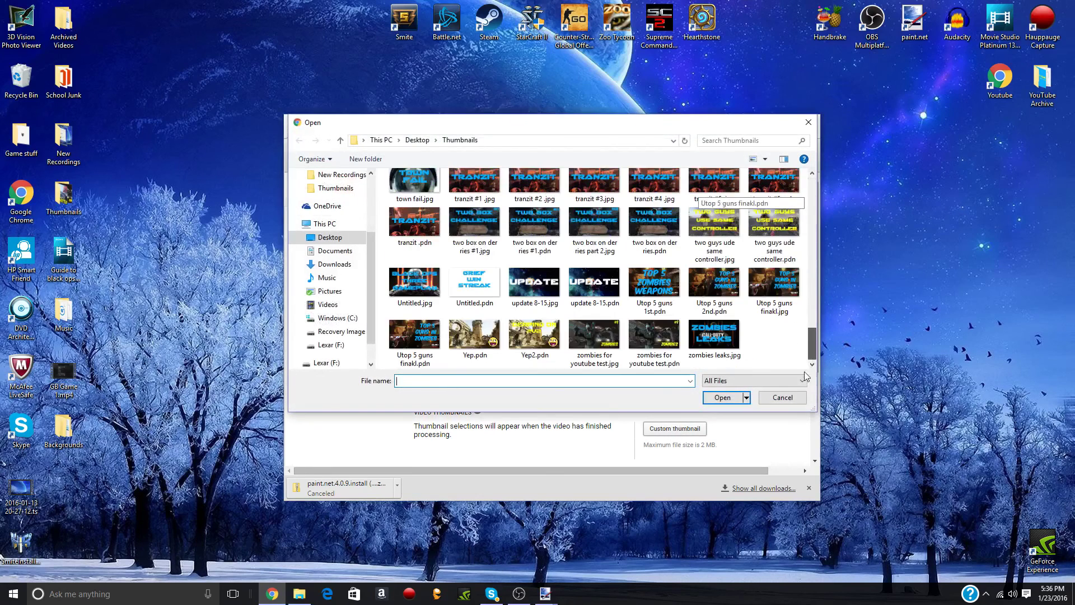
{"action": "double_click", "coordinate": [595, 341]}
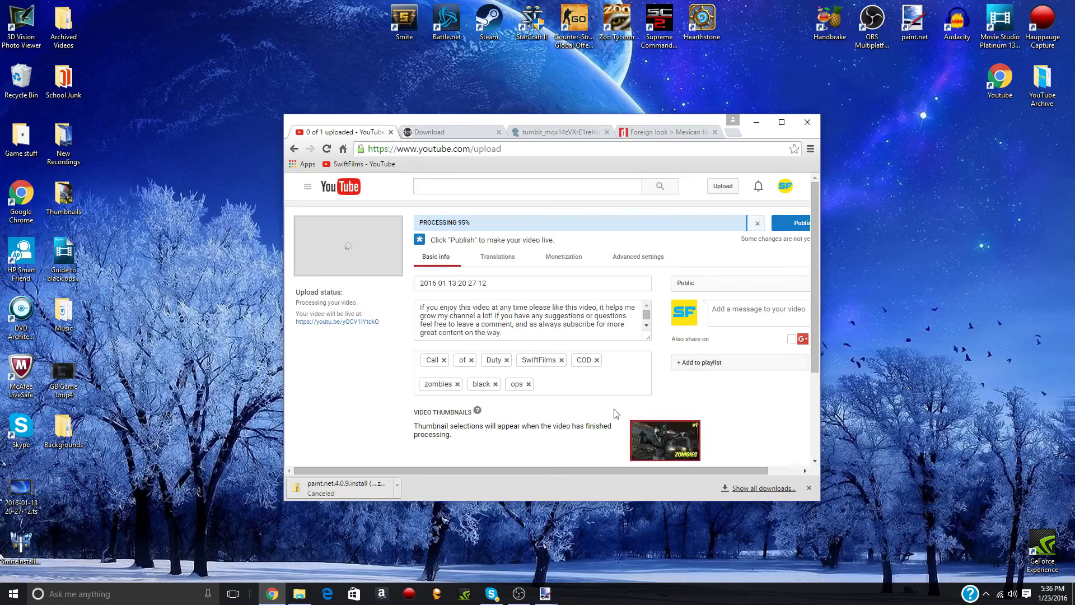
{"action": "left_click", "coordinate": [798, 222]}
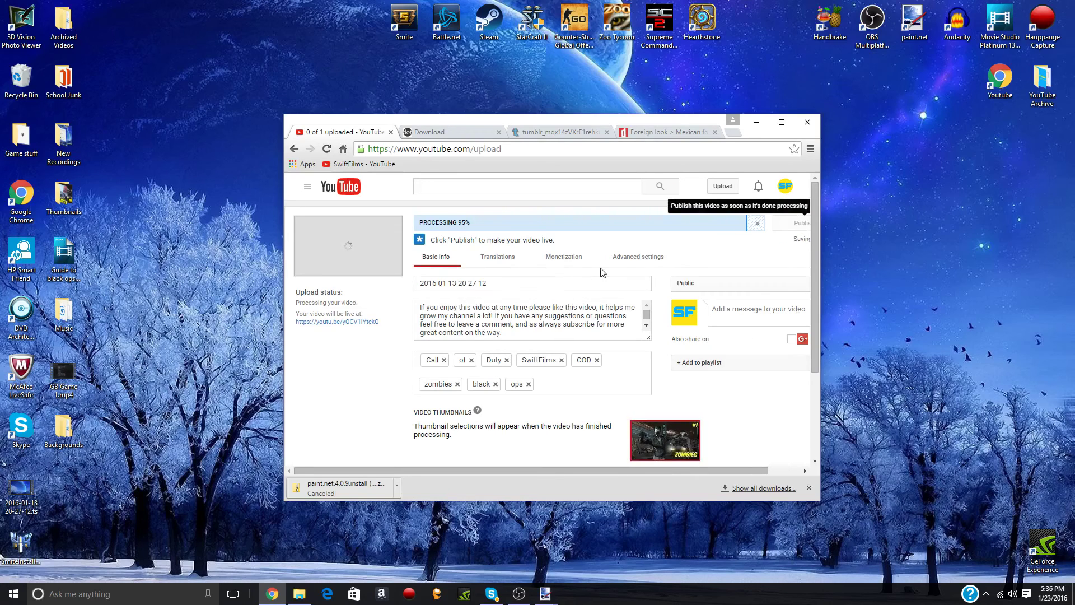
{"action": "left_click", "coordinate": [757, 223]}
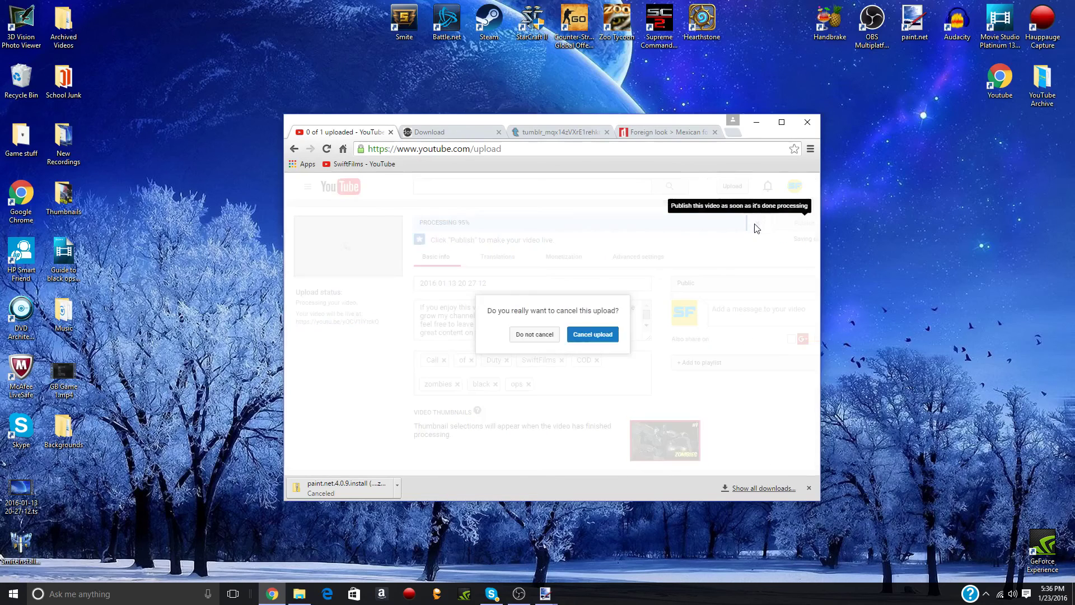
{"action": "left_click", "coordinate": [591, 335]}
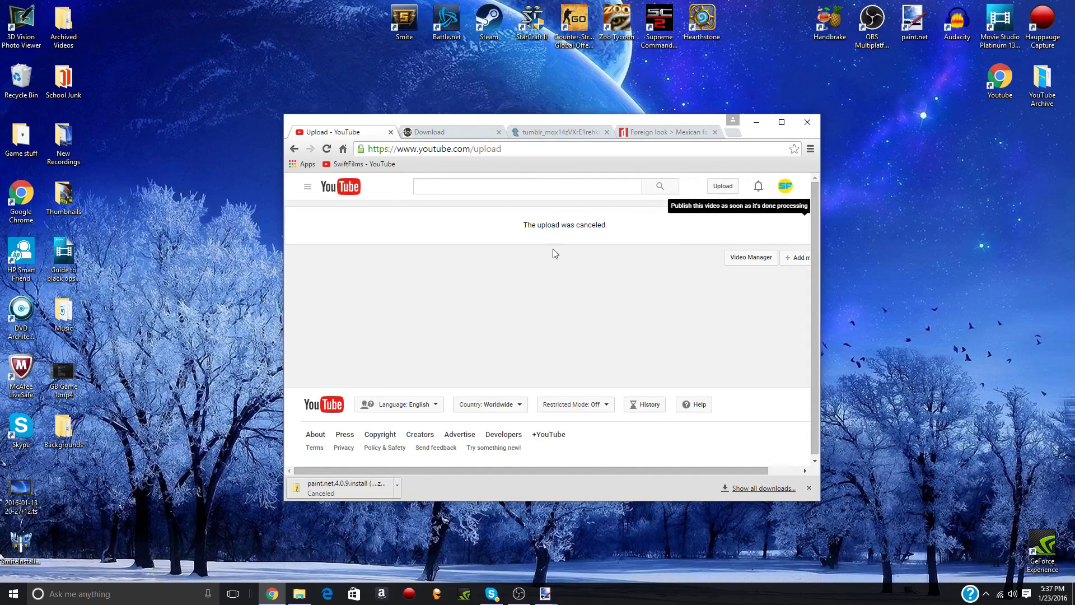